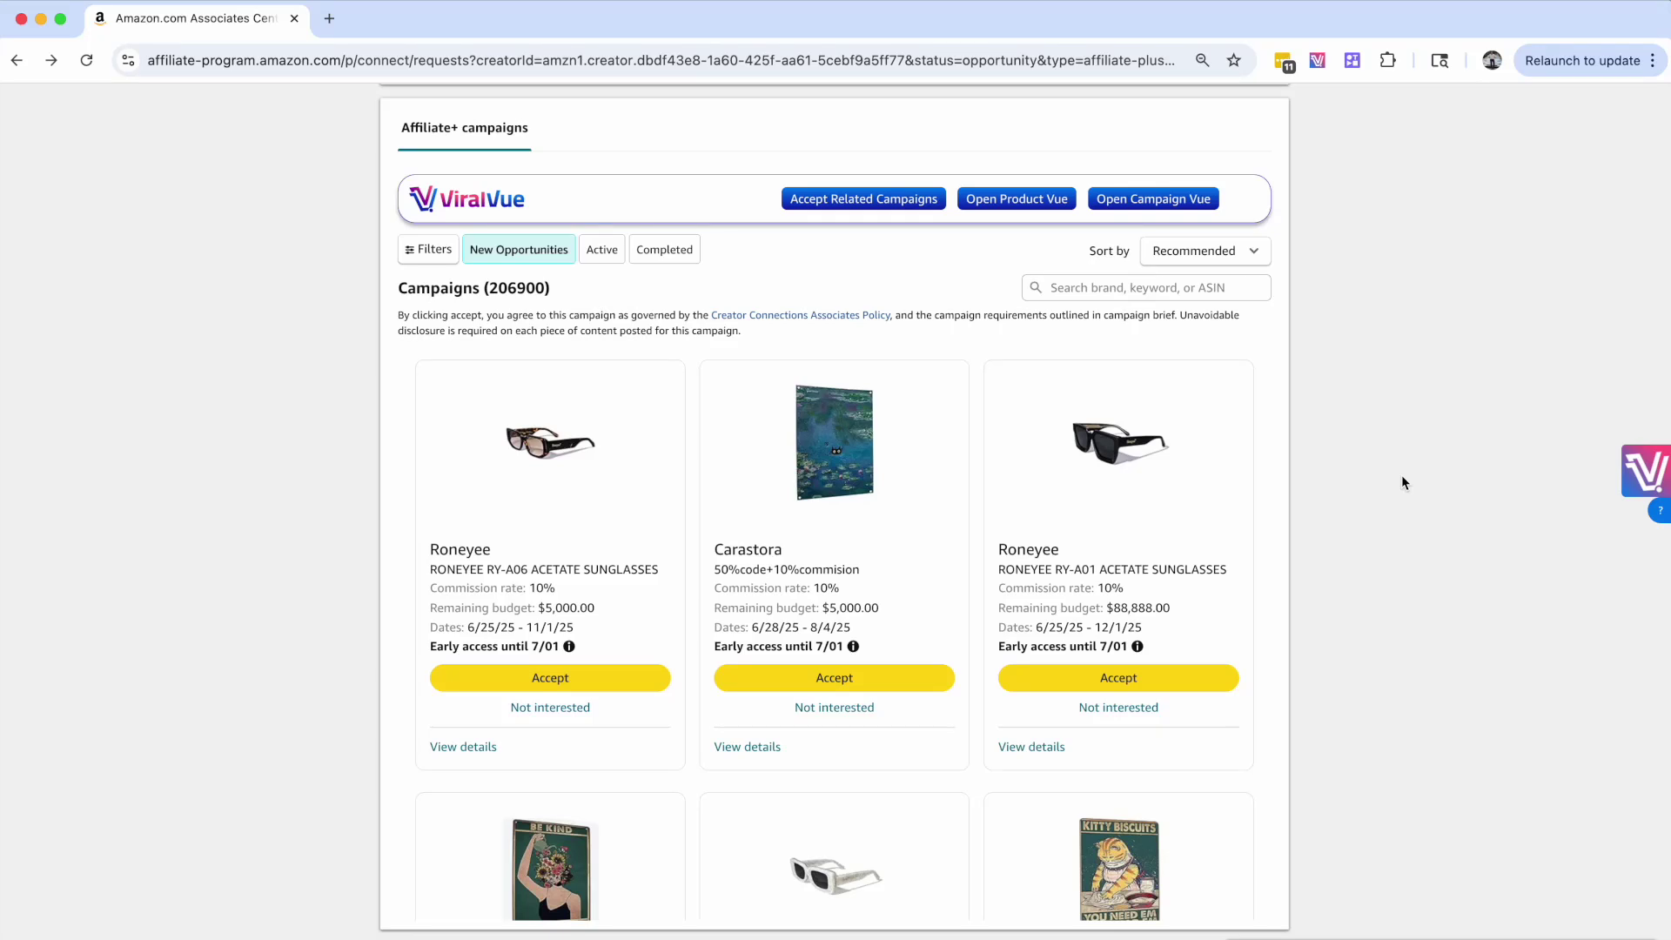
In Product Vue, review the first product's $44,990.00 30-day revenue, video count and 10% commission
click(1025, 200)
drag(1319, 362, 1398, 364)
scroll(1399, 364, right, 5)
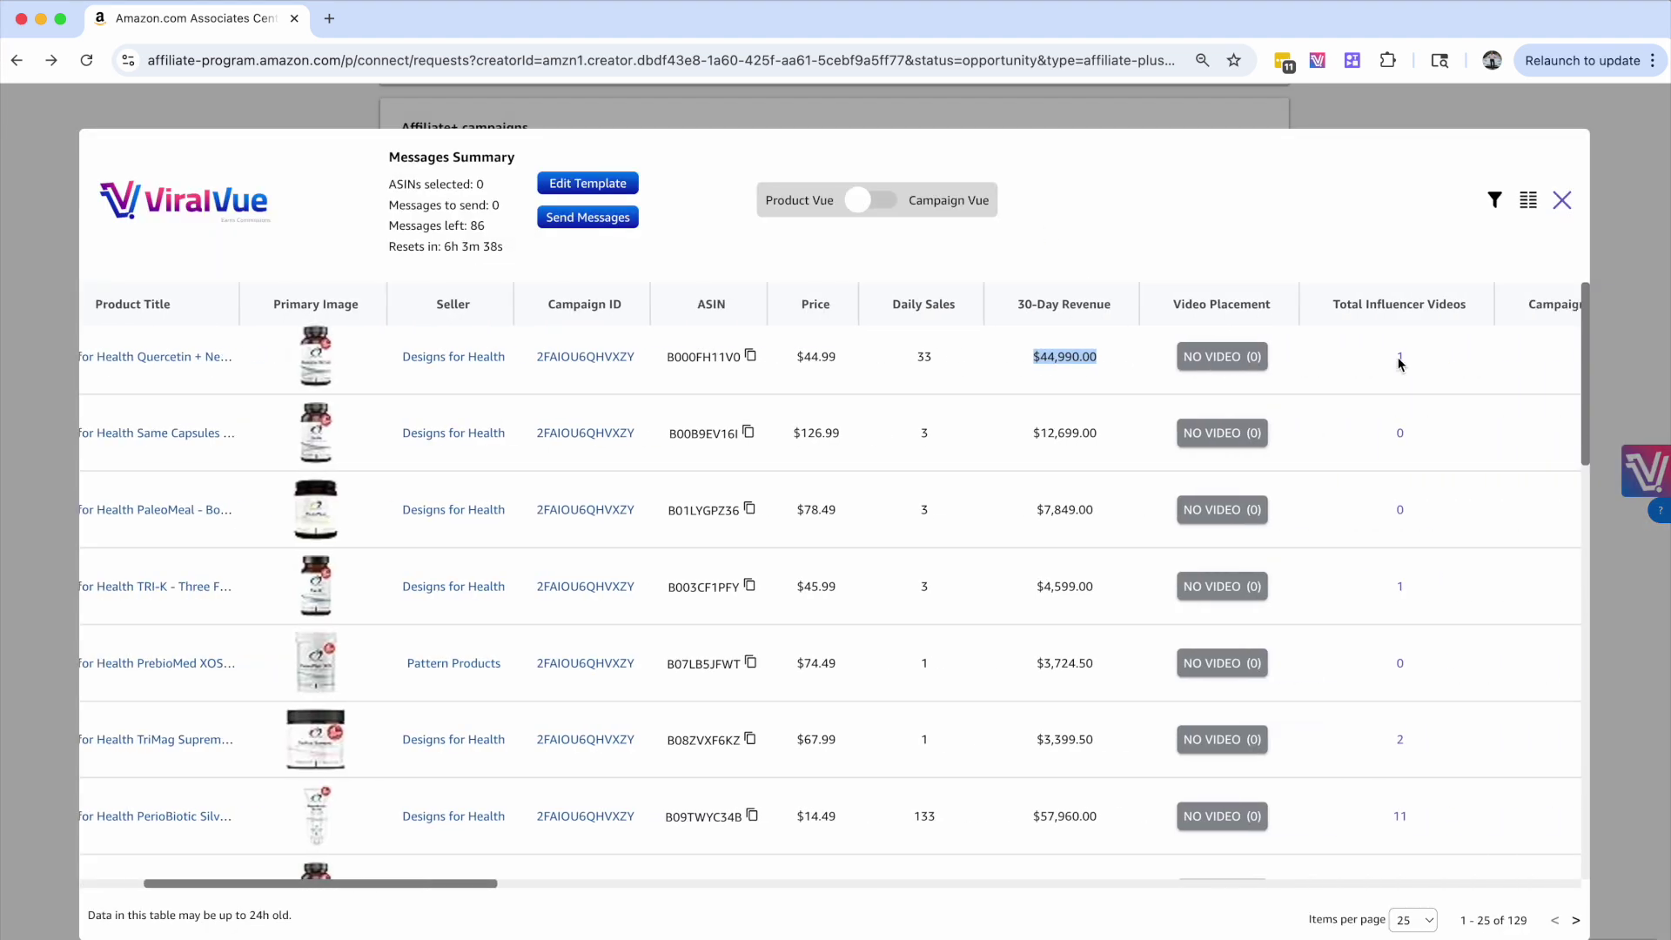
double_click(1344, 355)
scroll(1328, 362, right, 5)
drag(1298, 368, 1355, 365)
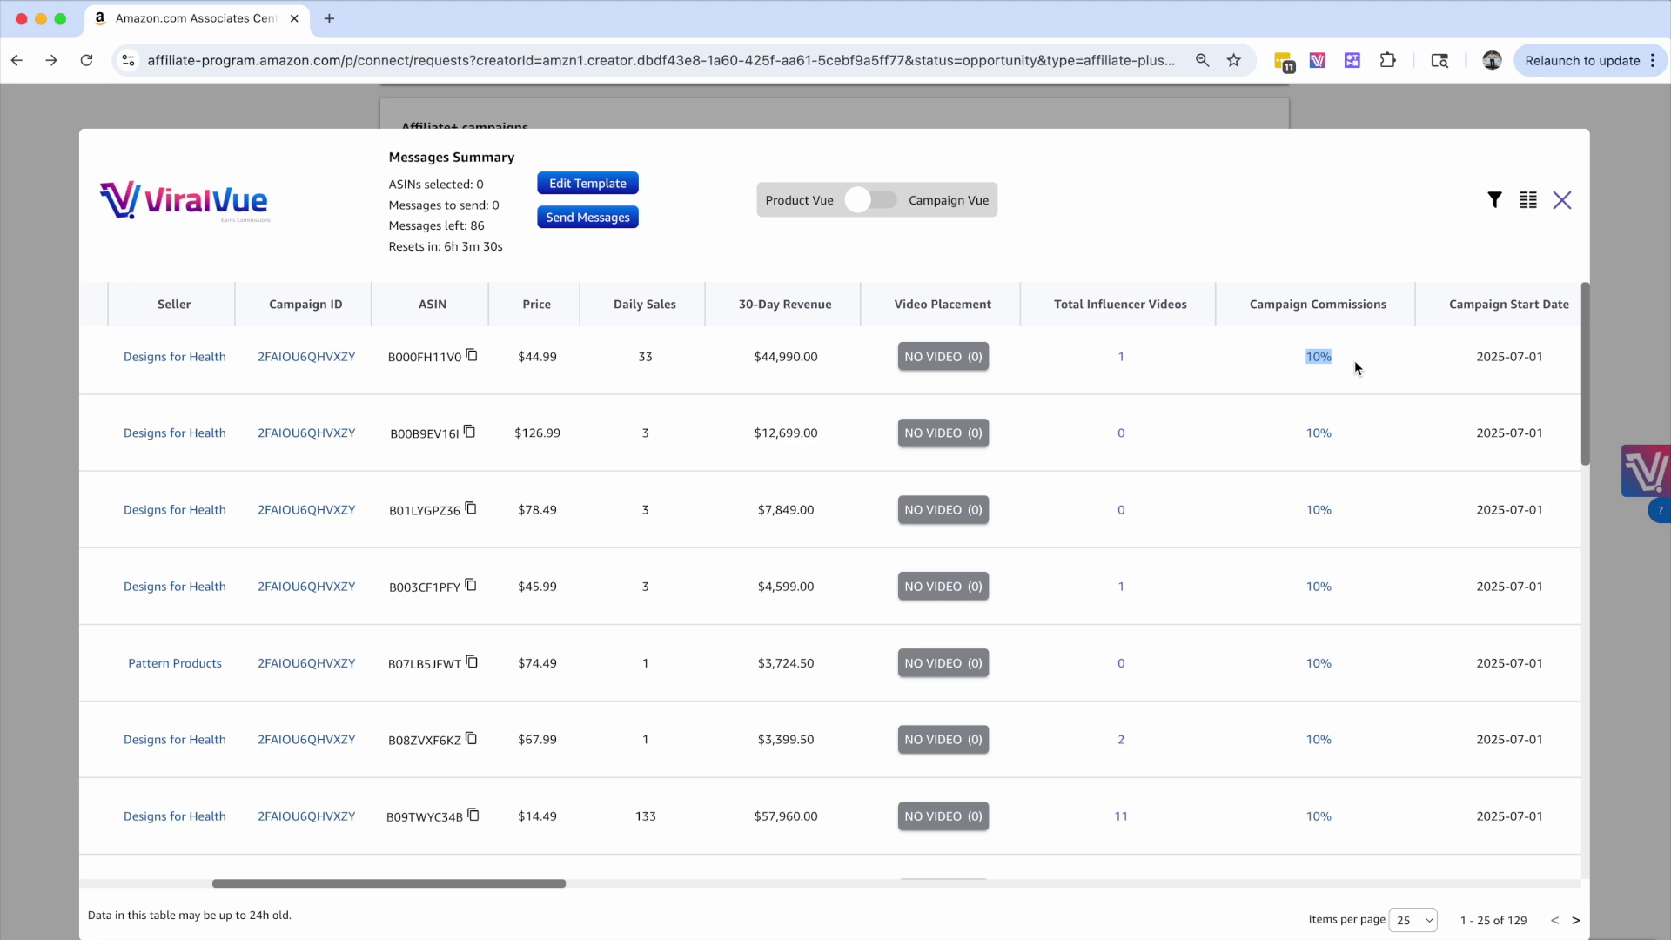
scroll(1354, 367, left, 10)
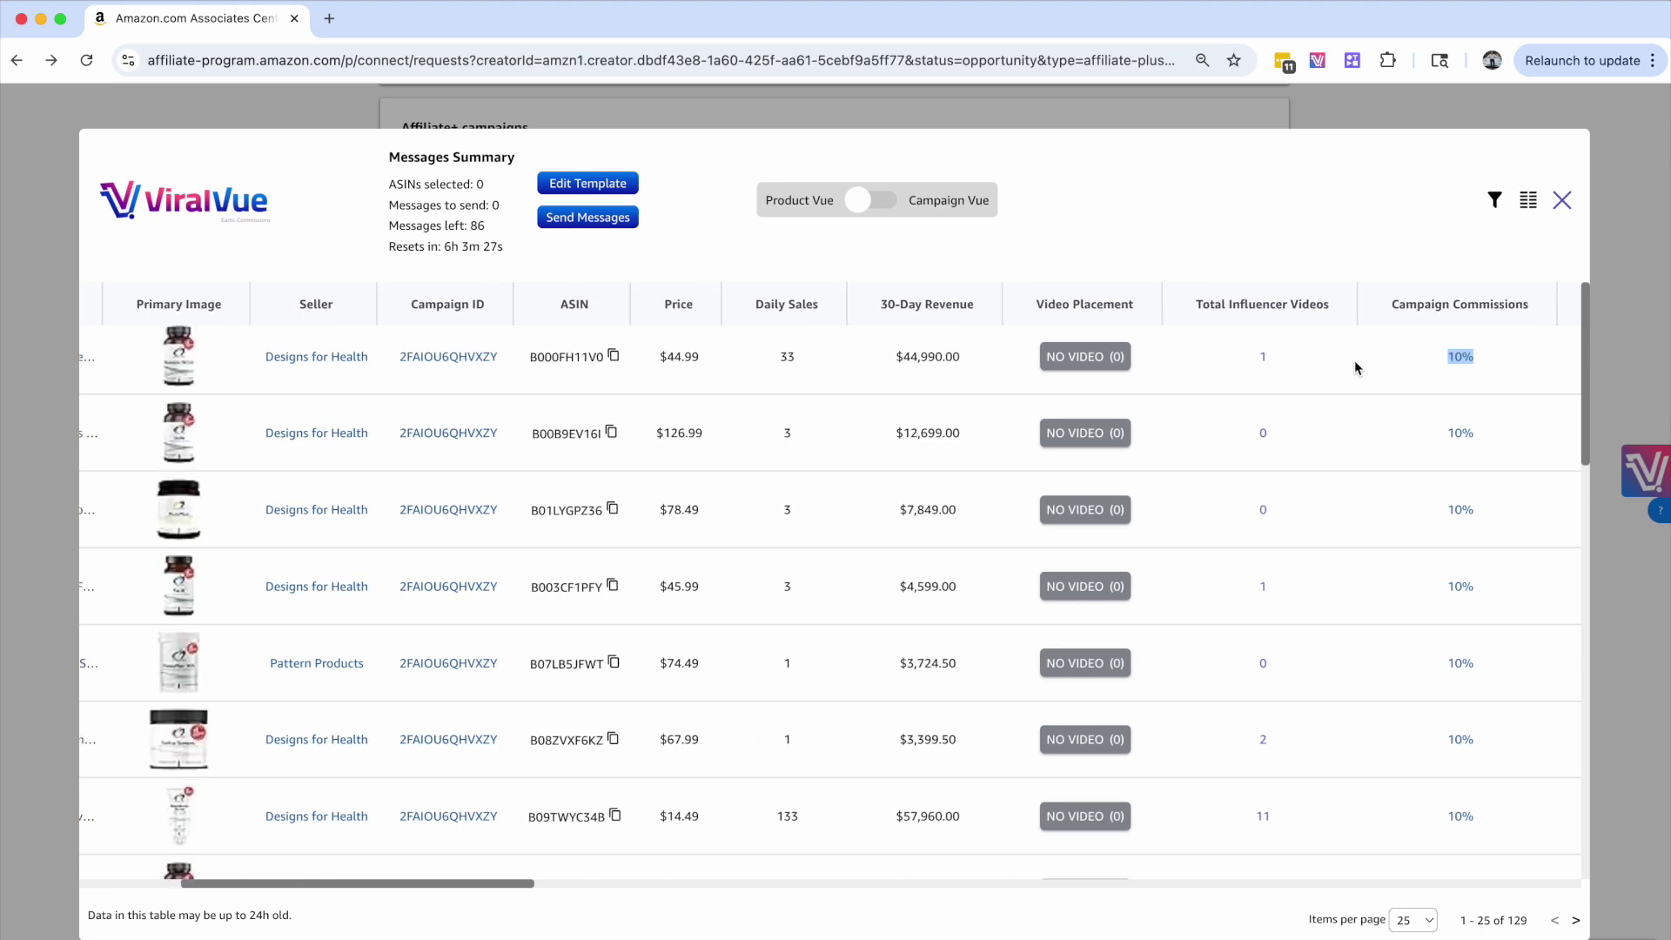
click(1562, 201)
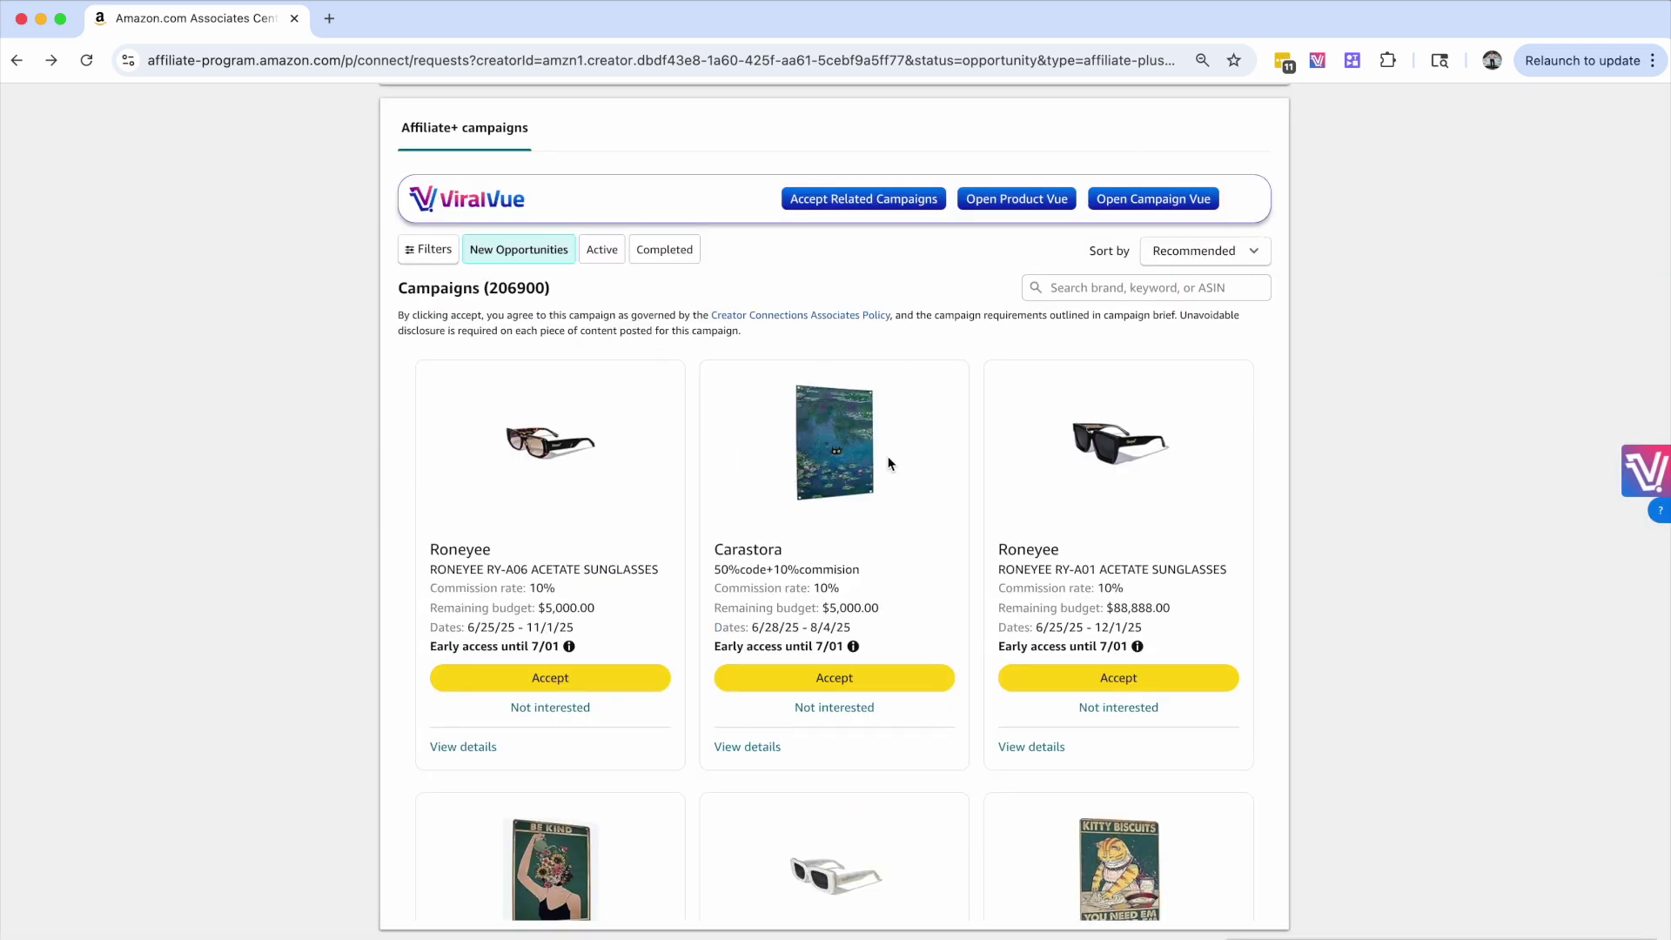
Check the ViralVue feature list and point out the Campaigns (206900) total
click(1316, 63)
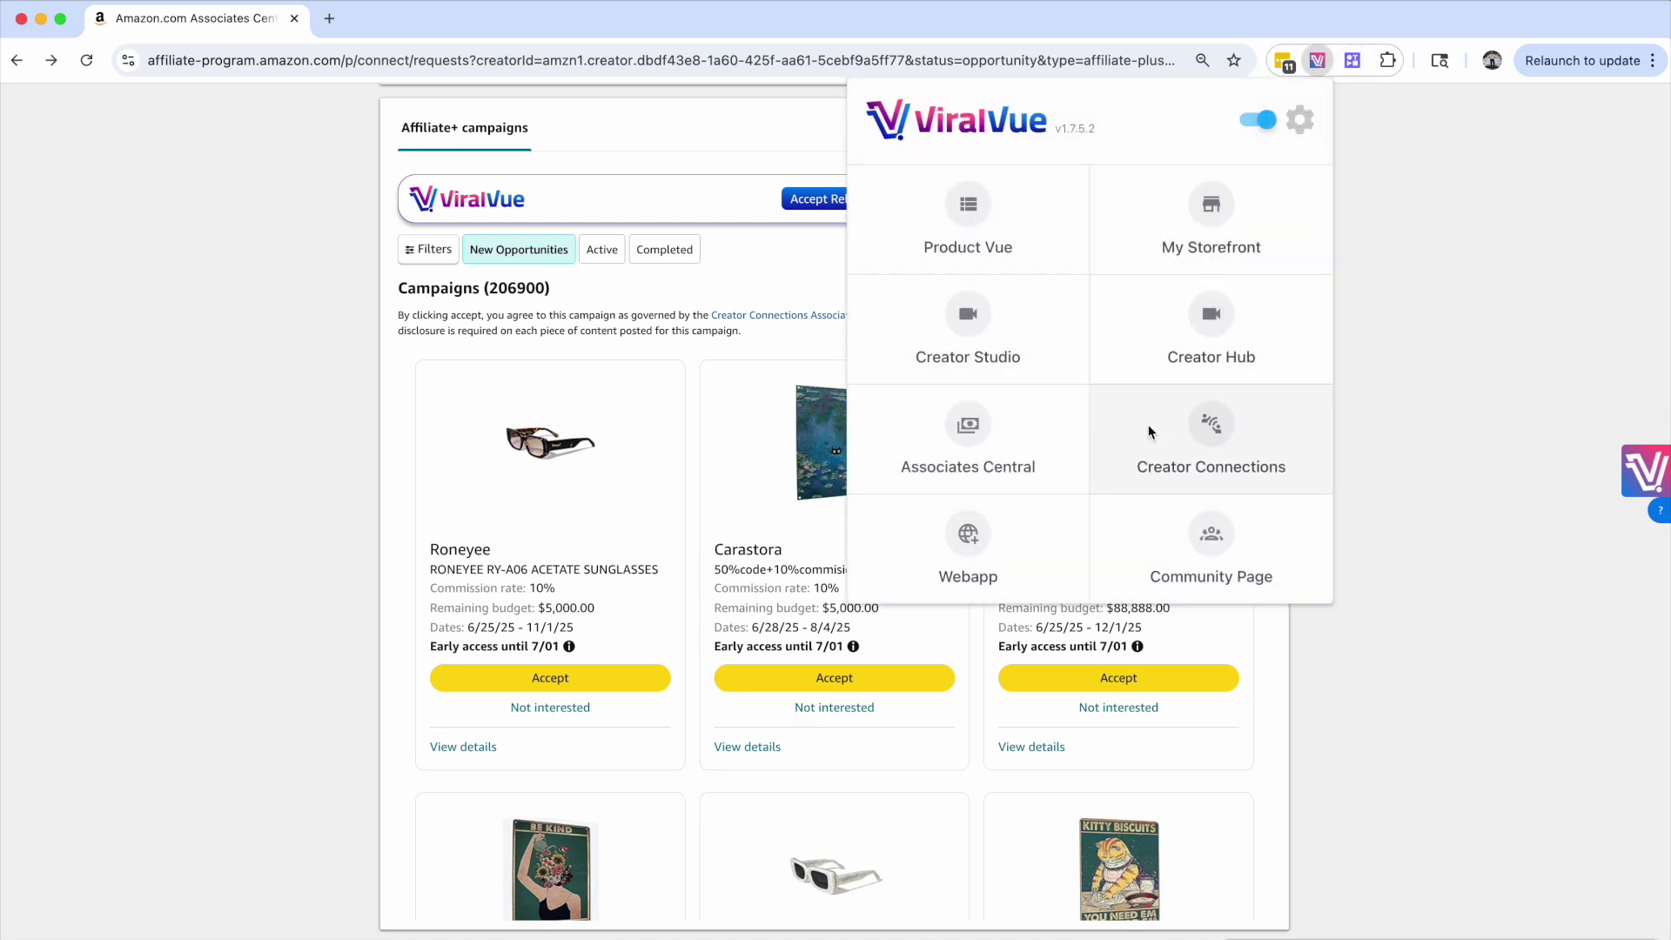
click(1428, 406)
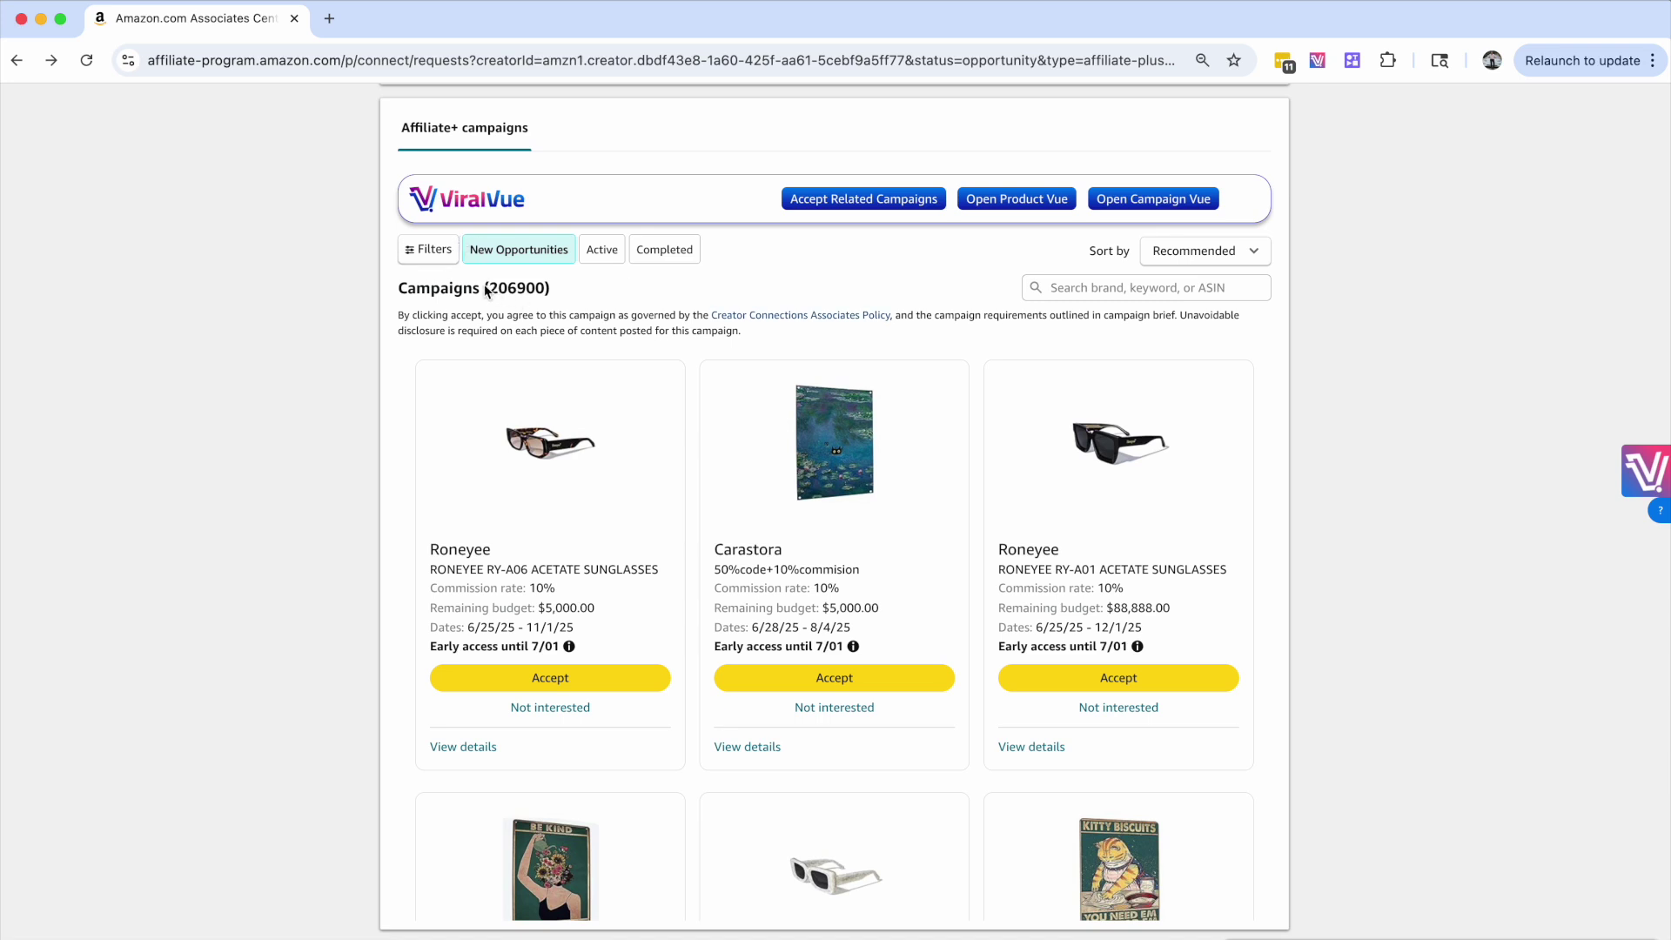
drag(485, 290, 553, 289)
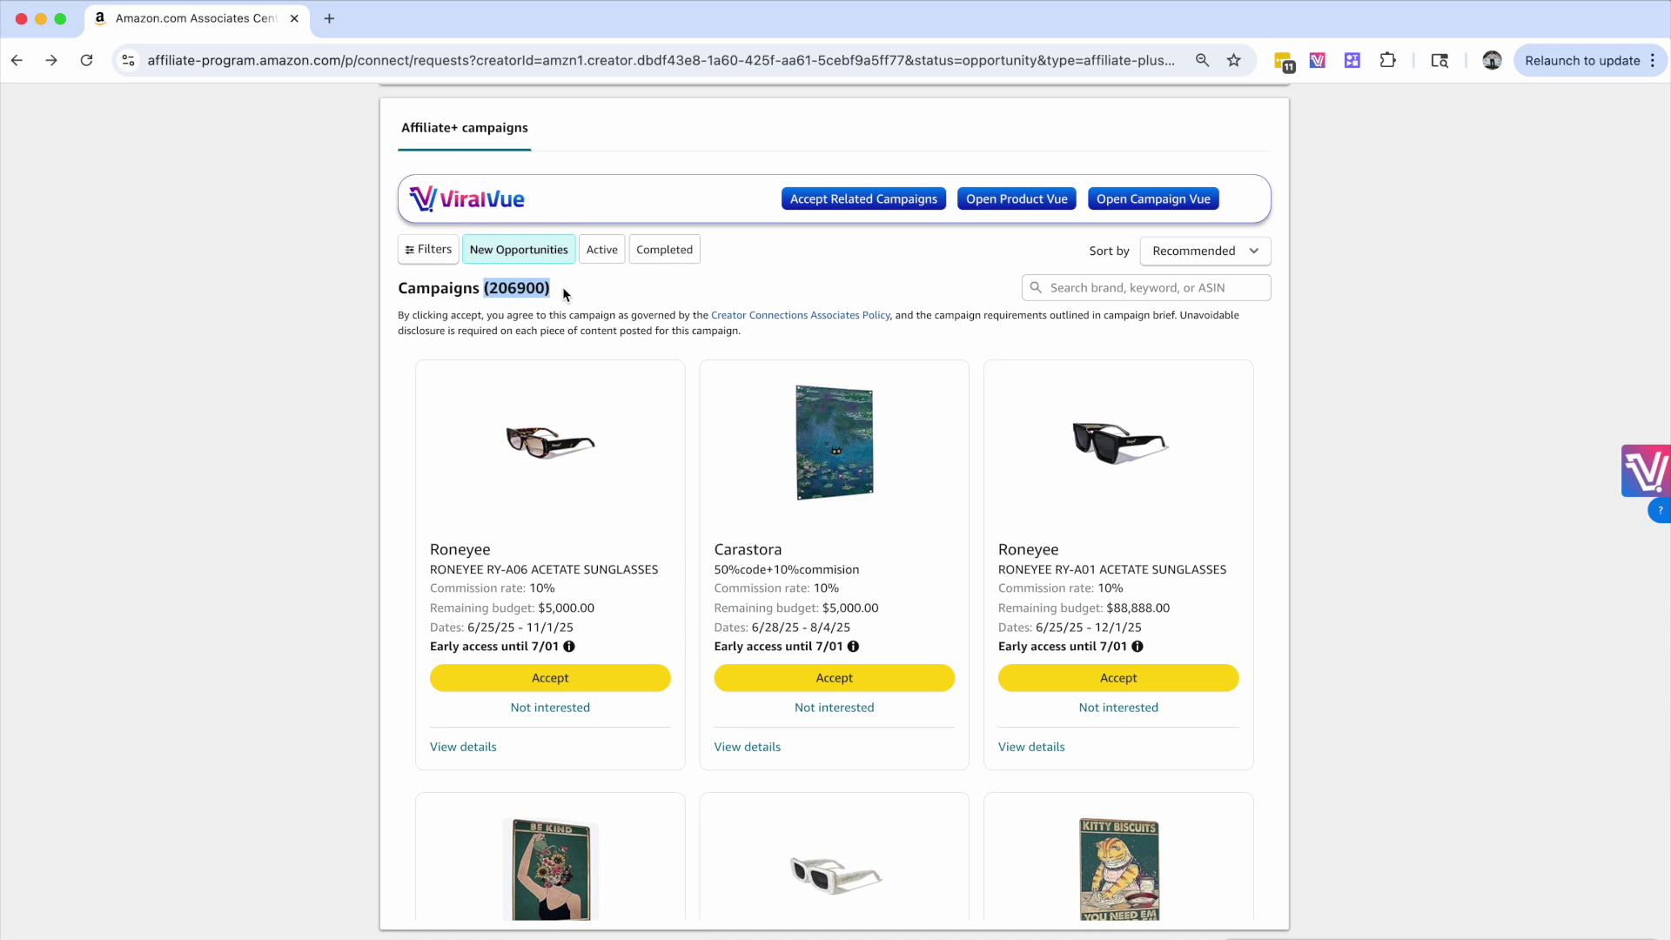
drag(564, 293, 399, 289)
click(422, 290)
drag(399, 289, 549, 290)
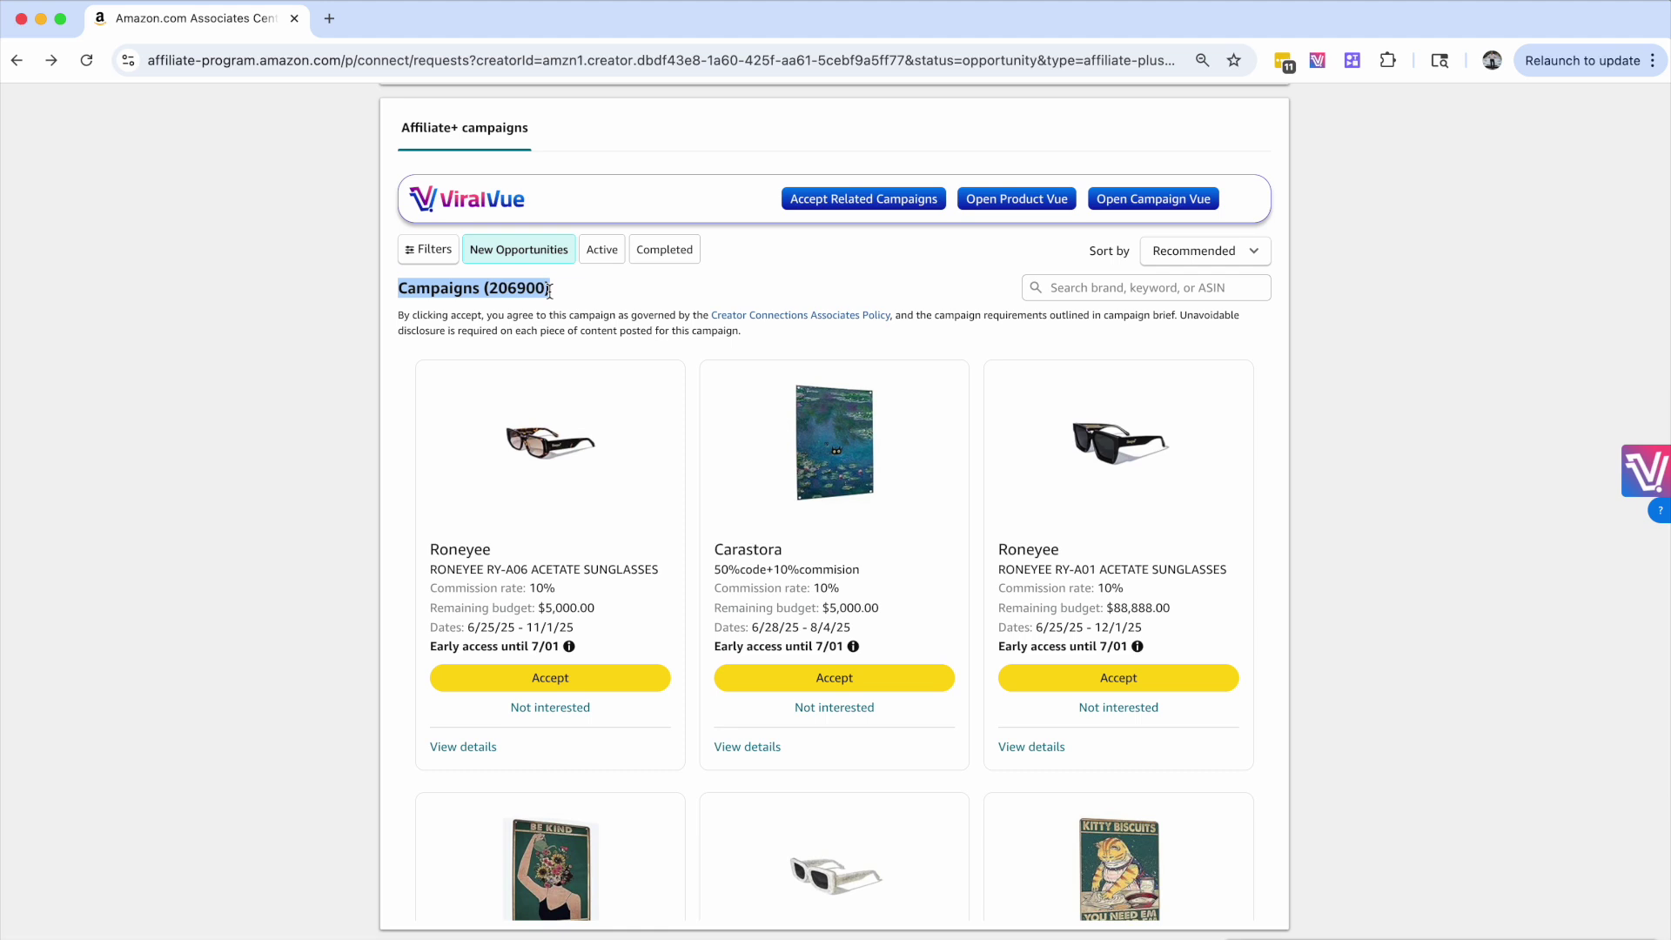
click(579, 300)
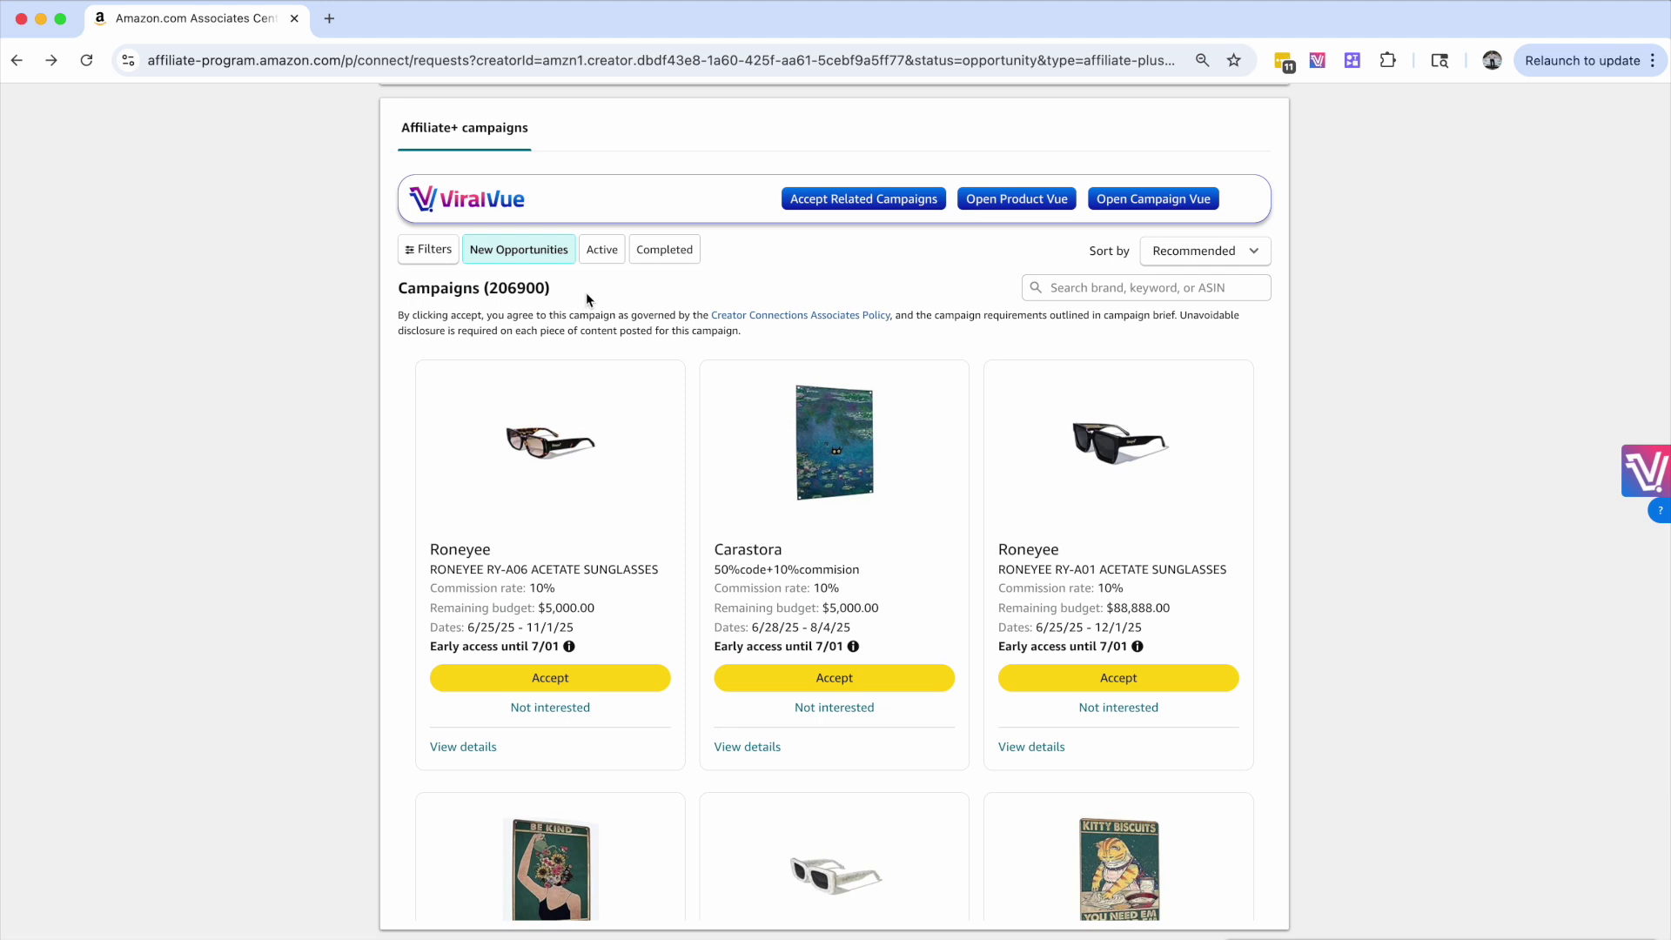
Recheck Product Vue's first row ($44,990.00 revenue, 10% commission) and its 129-product total
click(1009, 201)
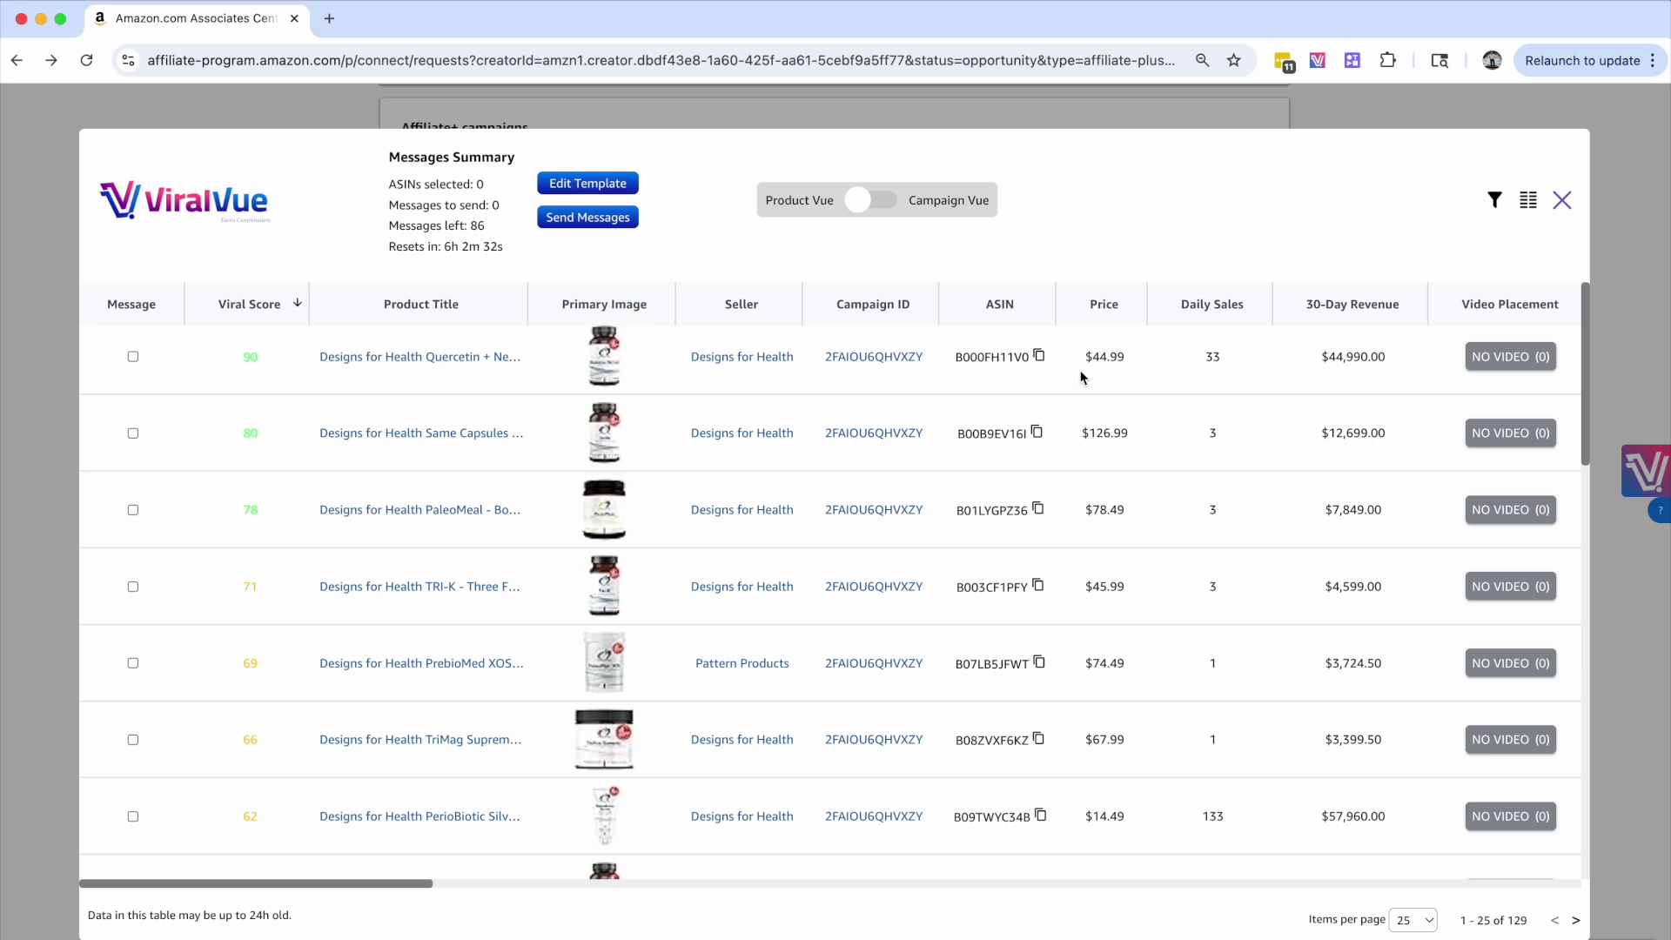
scroll(1086, 376, right, 3)
drag(1145, 358, 1069, 364)
scroll(1069, 364, right, 3)
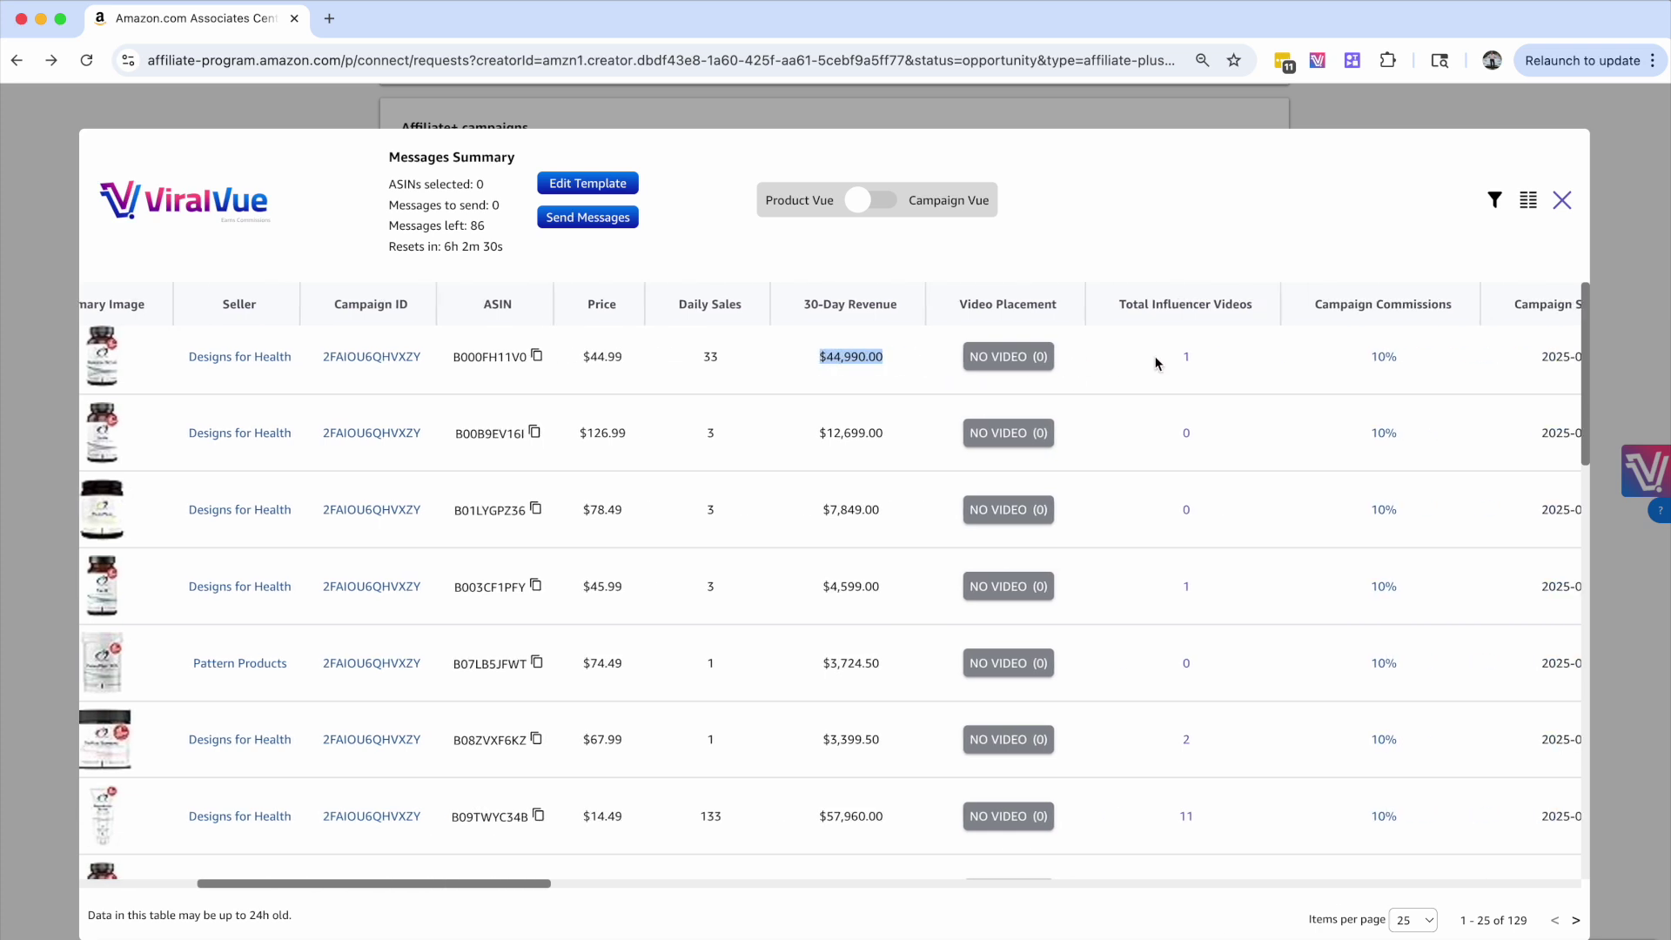
double_click(1155, 356)
drag(812, 356, 905, 368)
drag(1370, 357, 1406, 363)
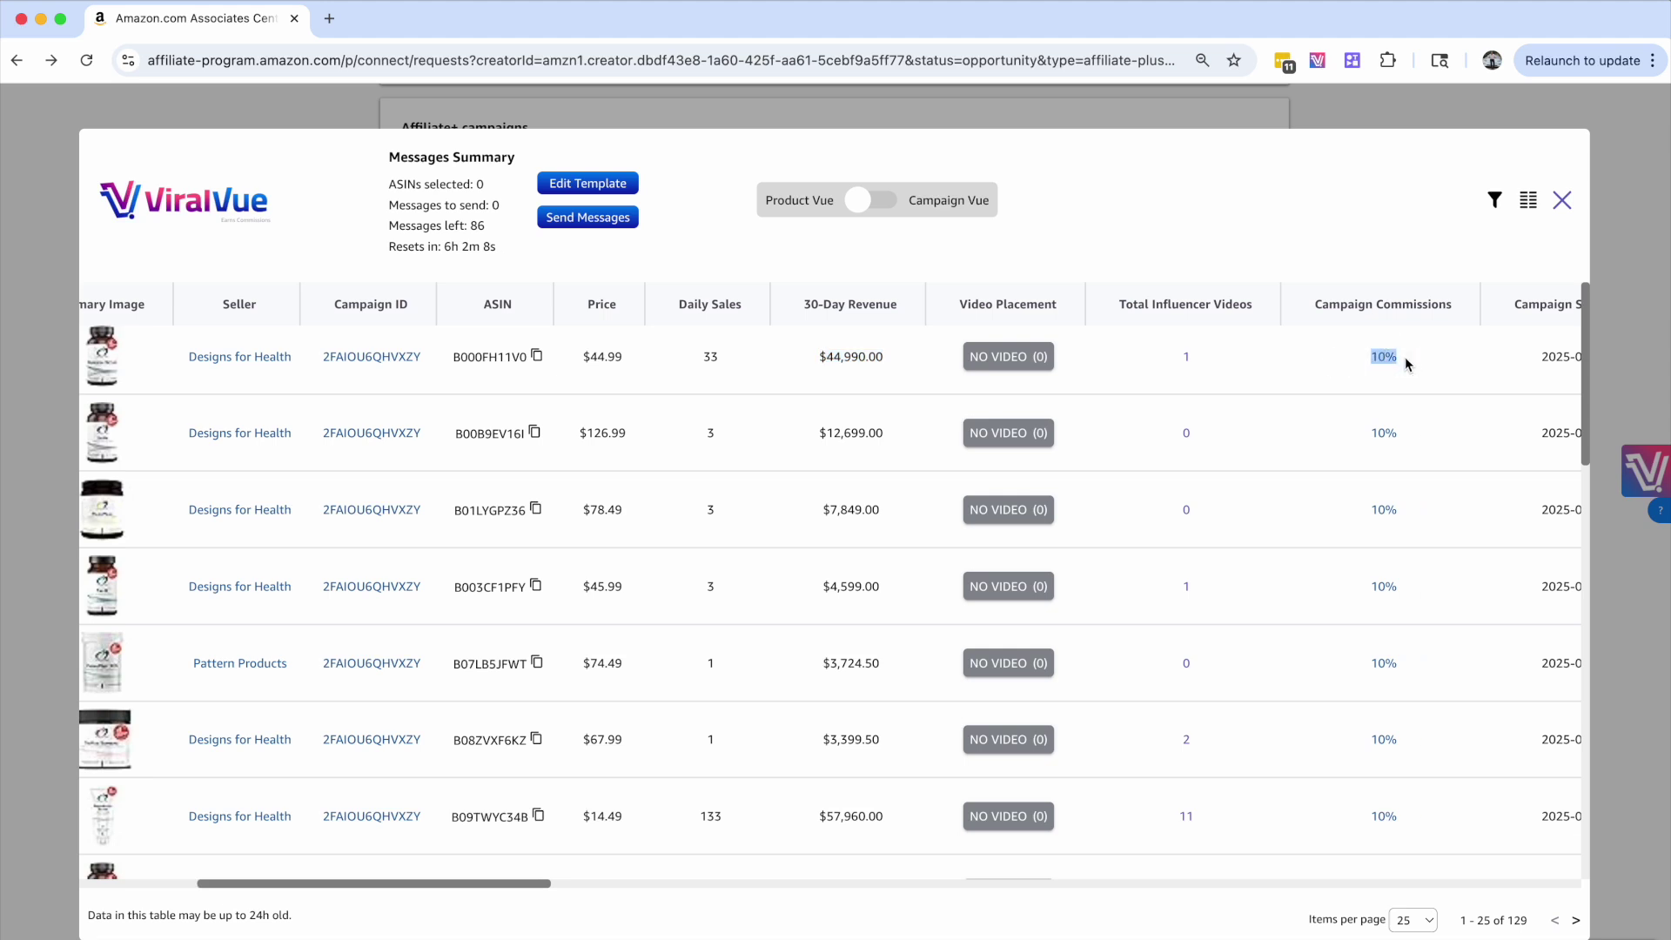
scroll(1404, 359, left, 5)
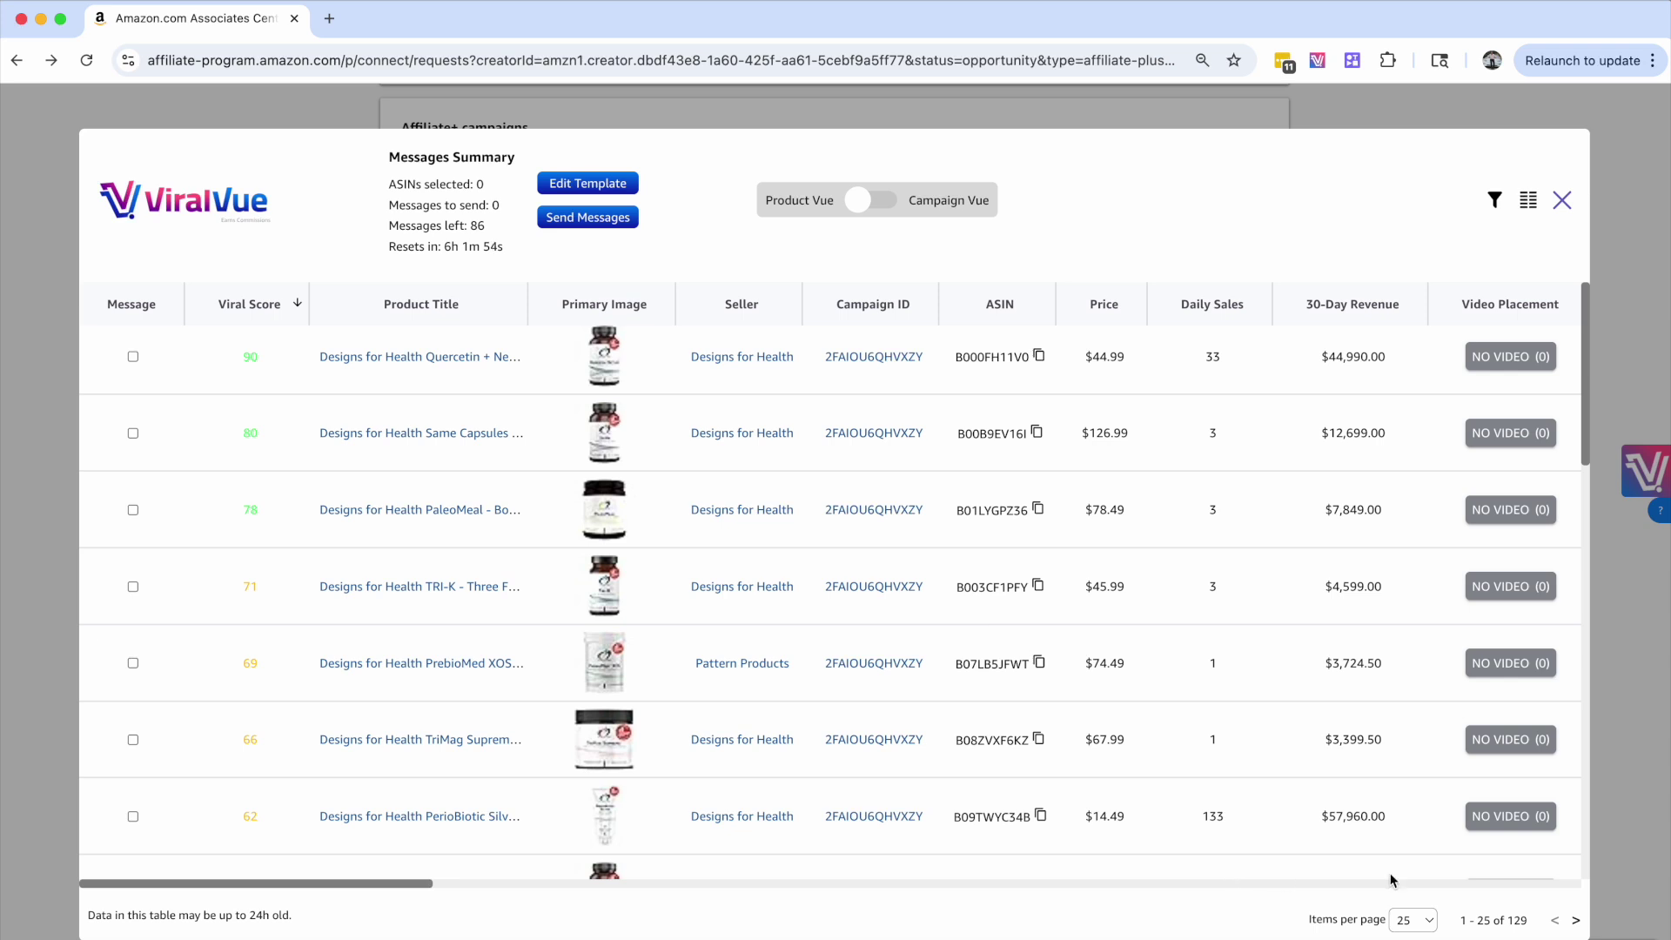
double_click(1517, 921)
click(1562, 201)
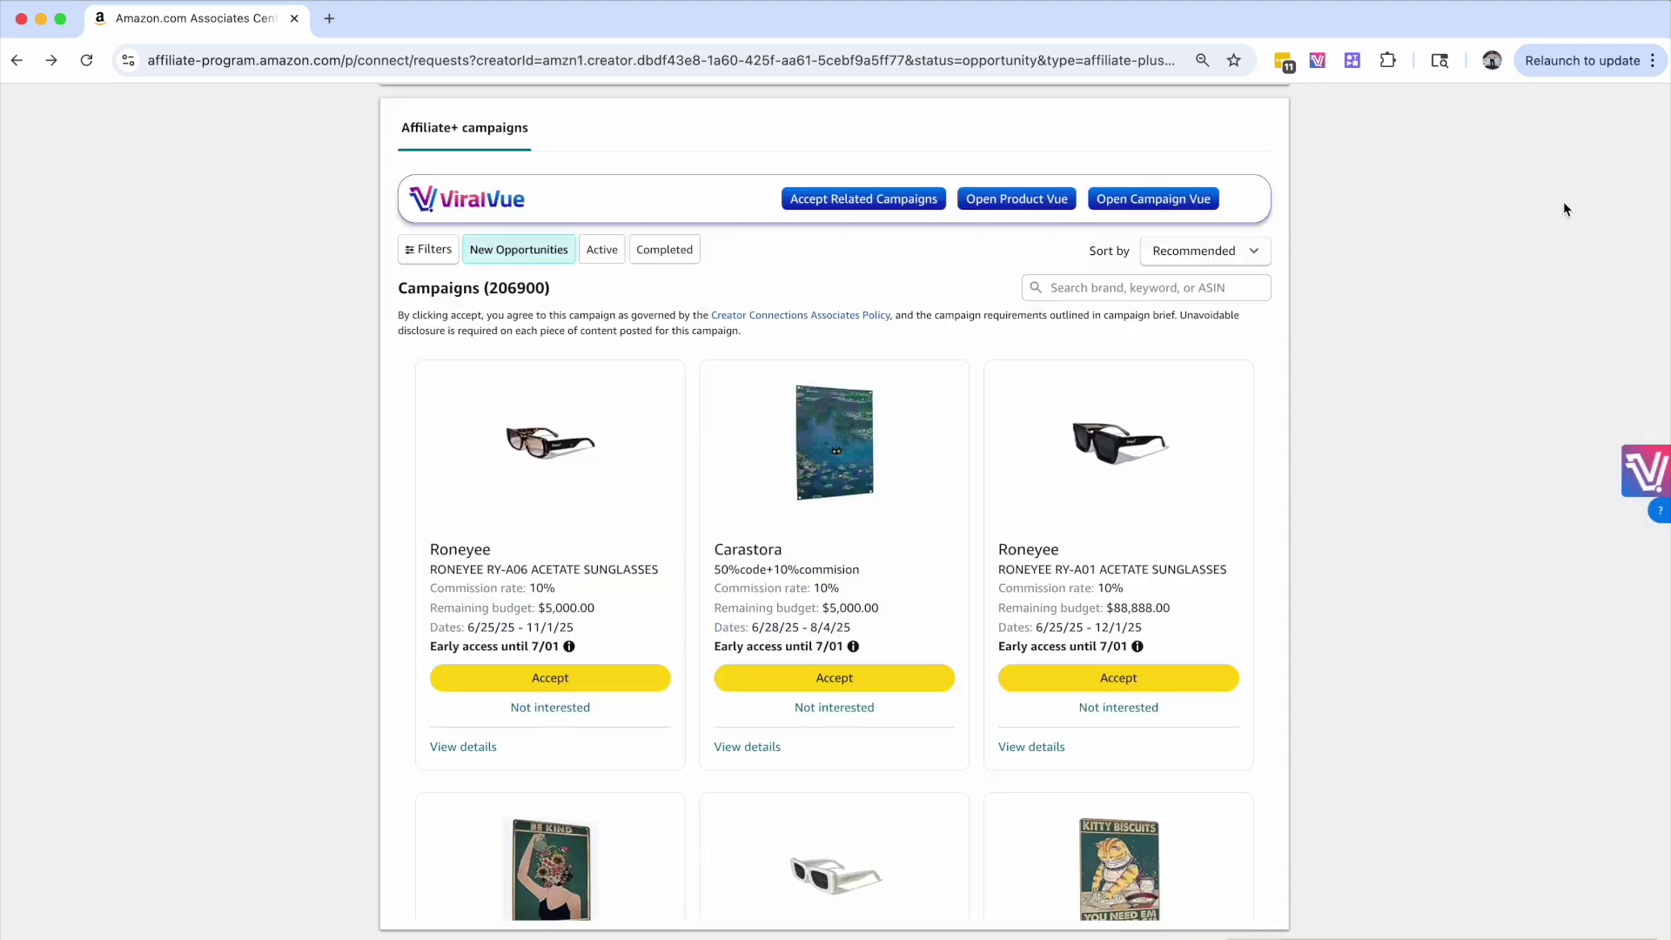
Scroll down to load more campaigns, then confirm Product Vue now totals 208 products
scroll(804, 554, down, 15)
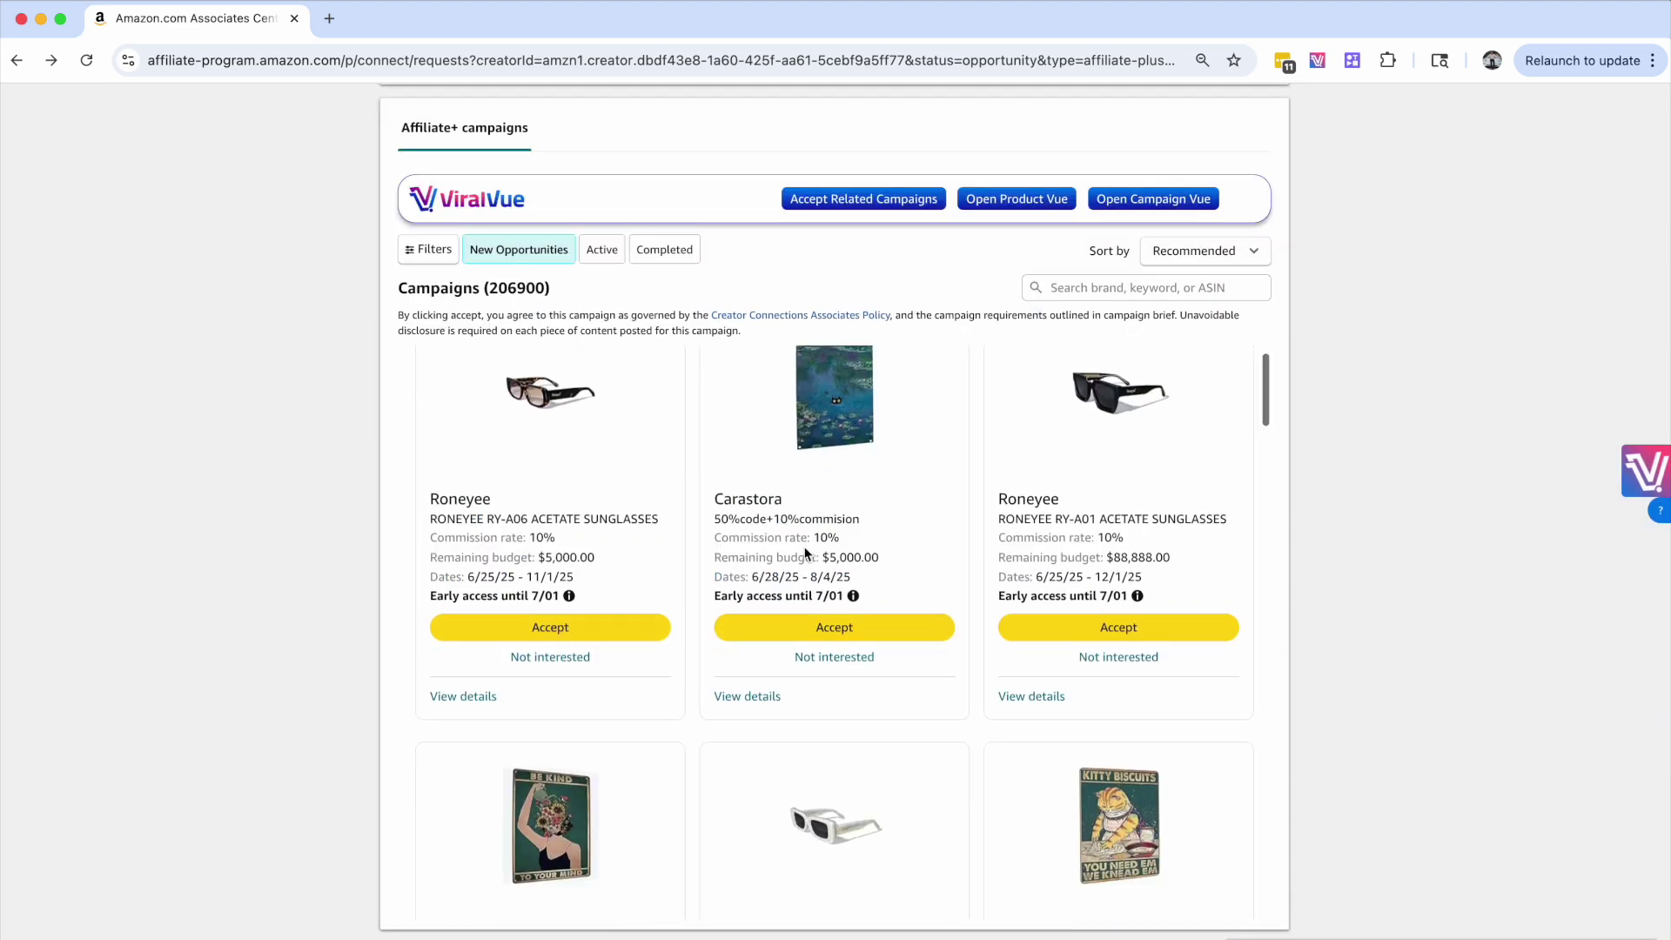
scroll(805, 550, down, 15)
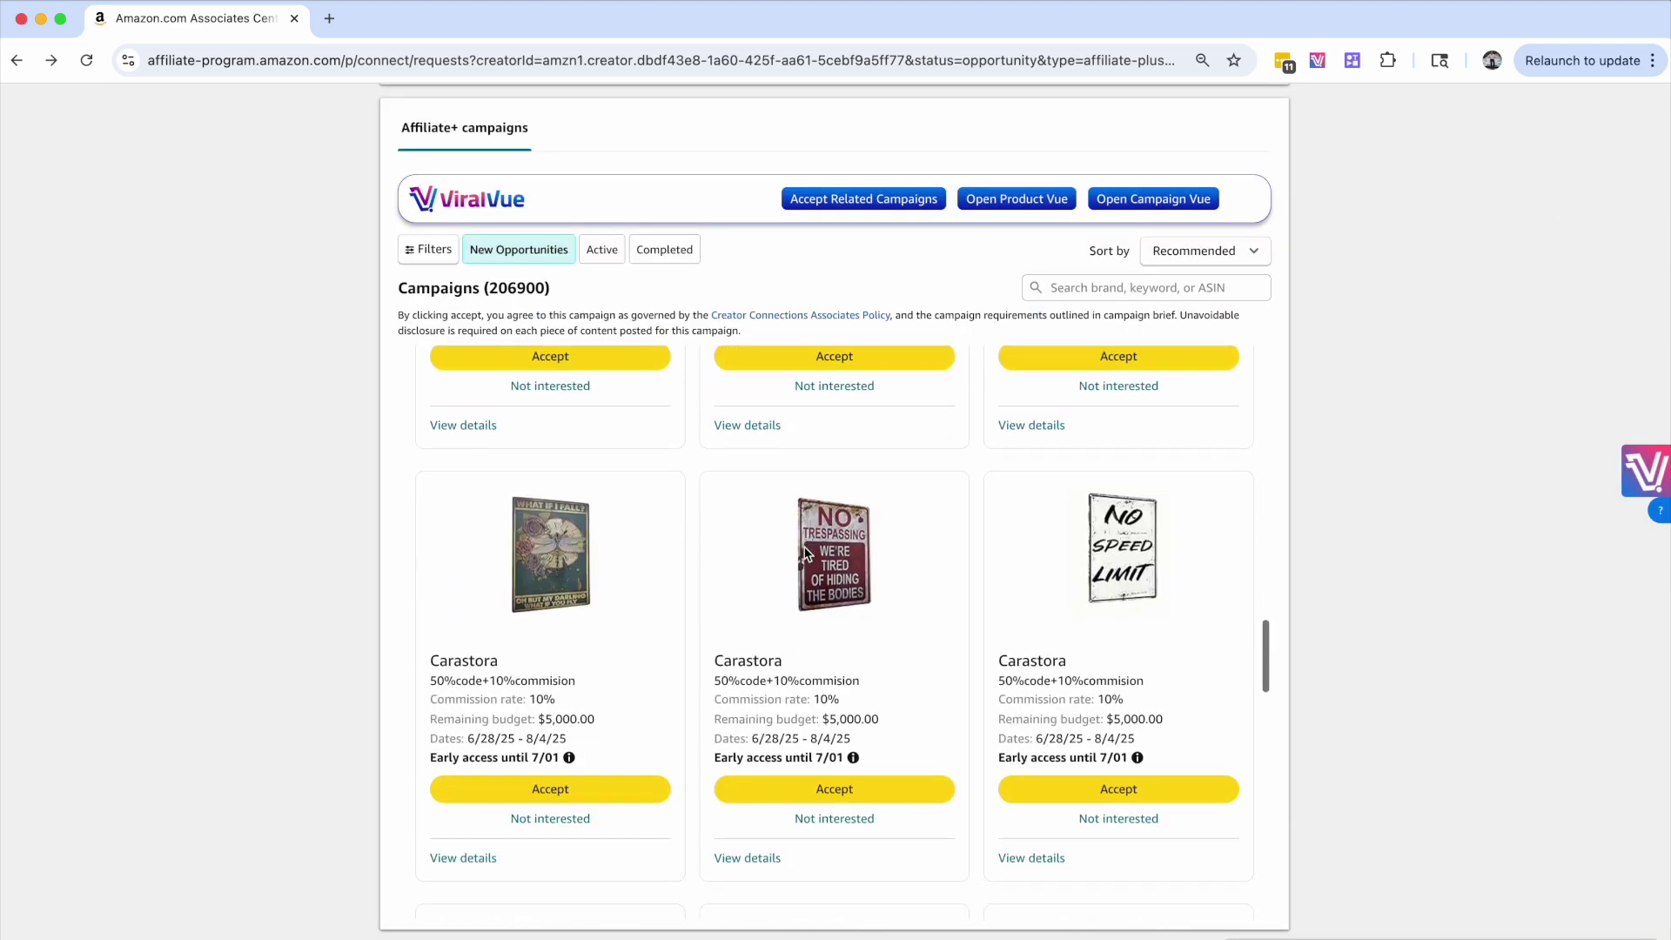
scroll(805, 554, down, 7)
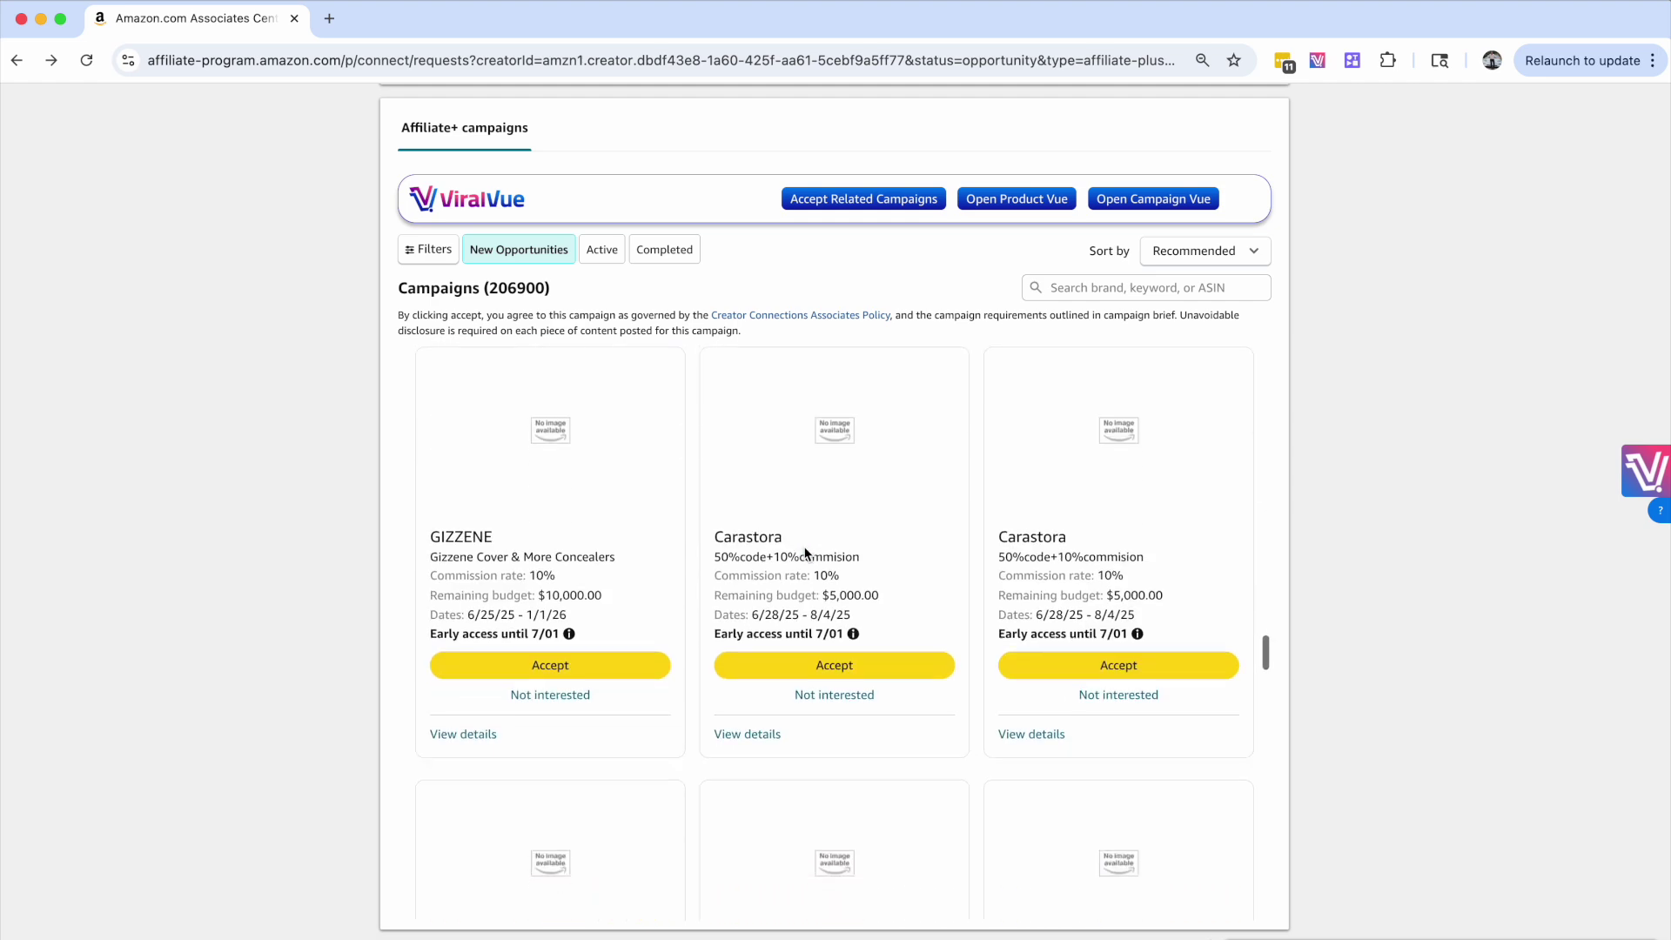
scroll(805, 554, down, 10)
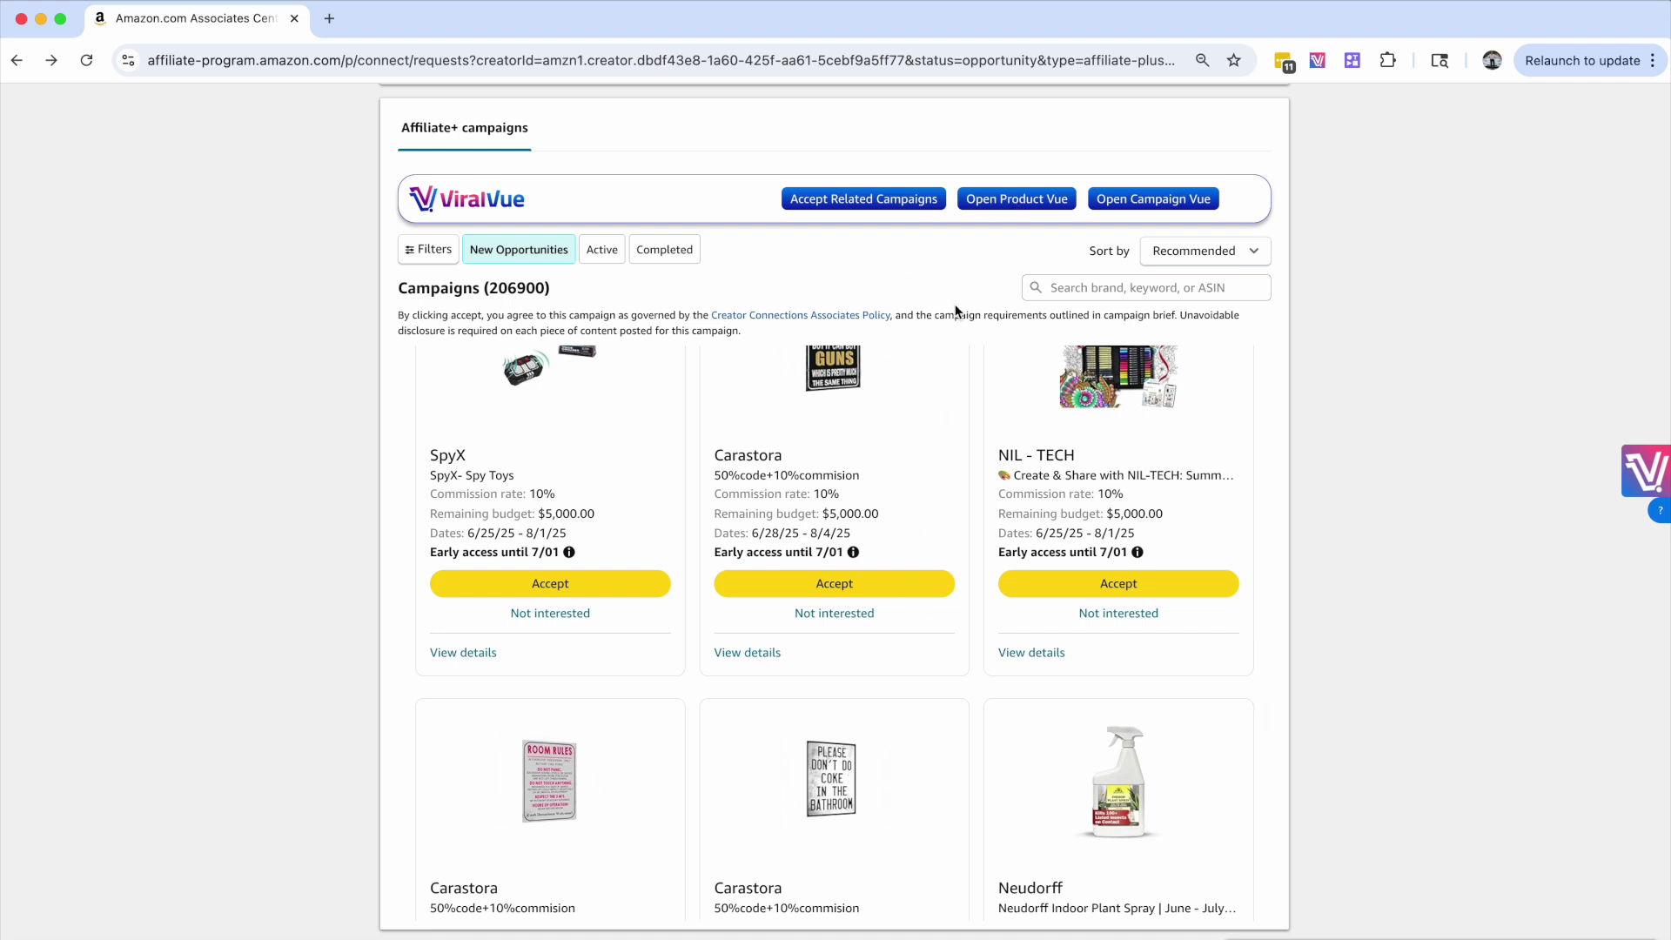
click(1009, 200)
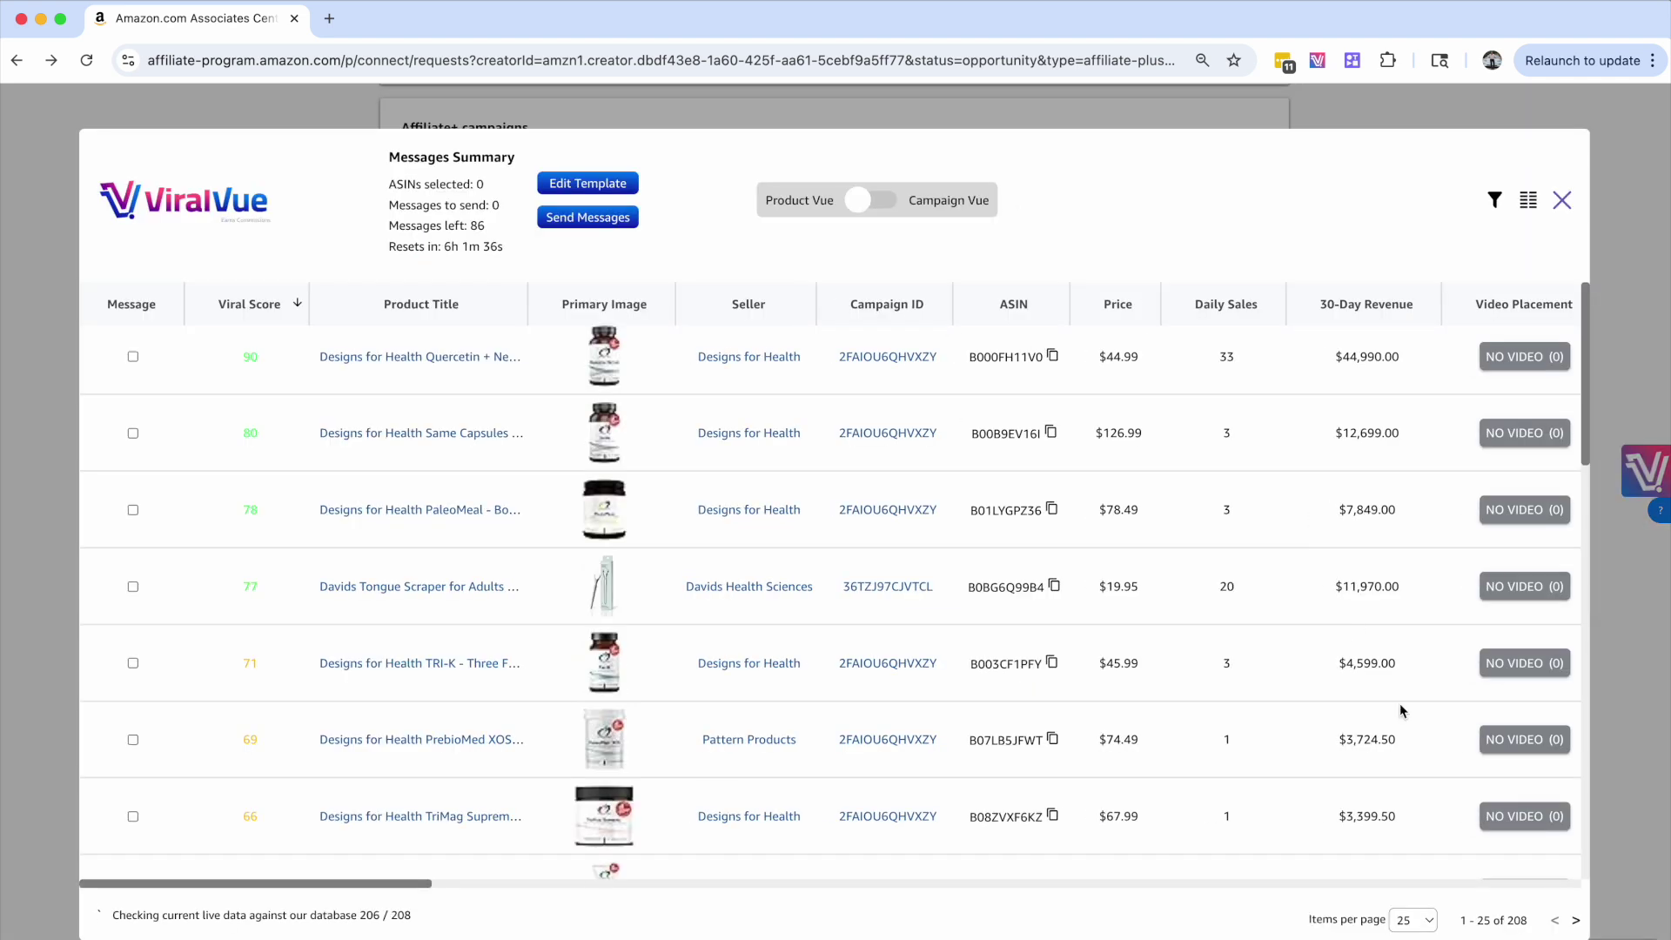
double_click(1516, 919)
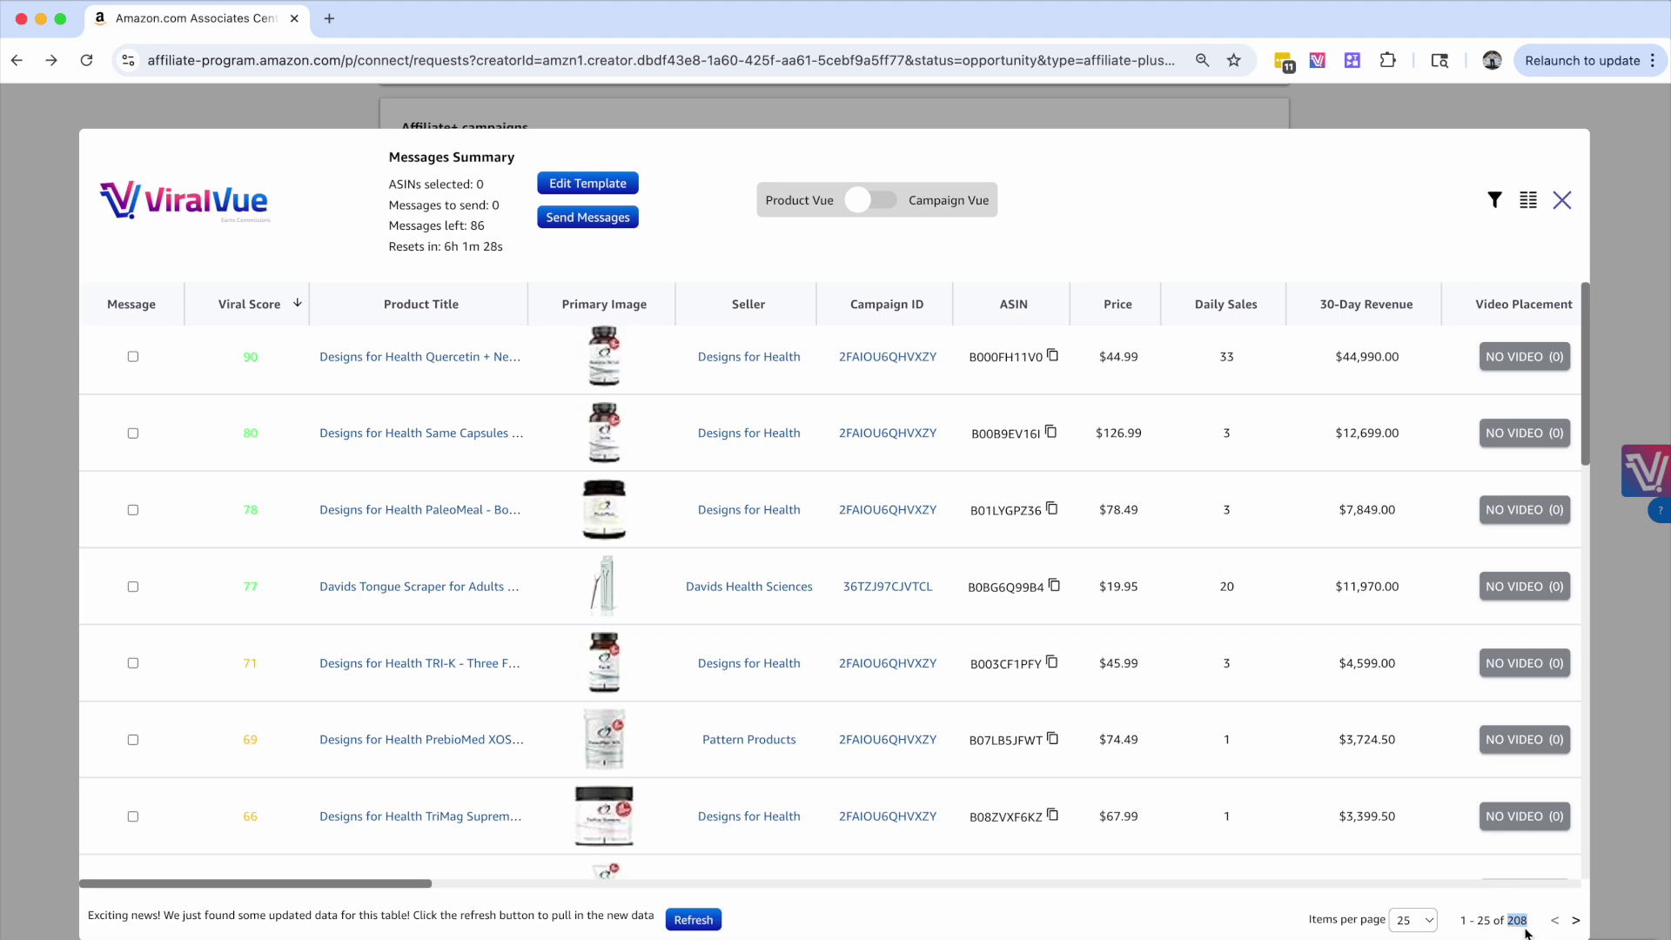
click(1561, 200)
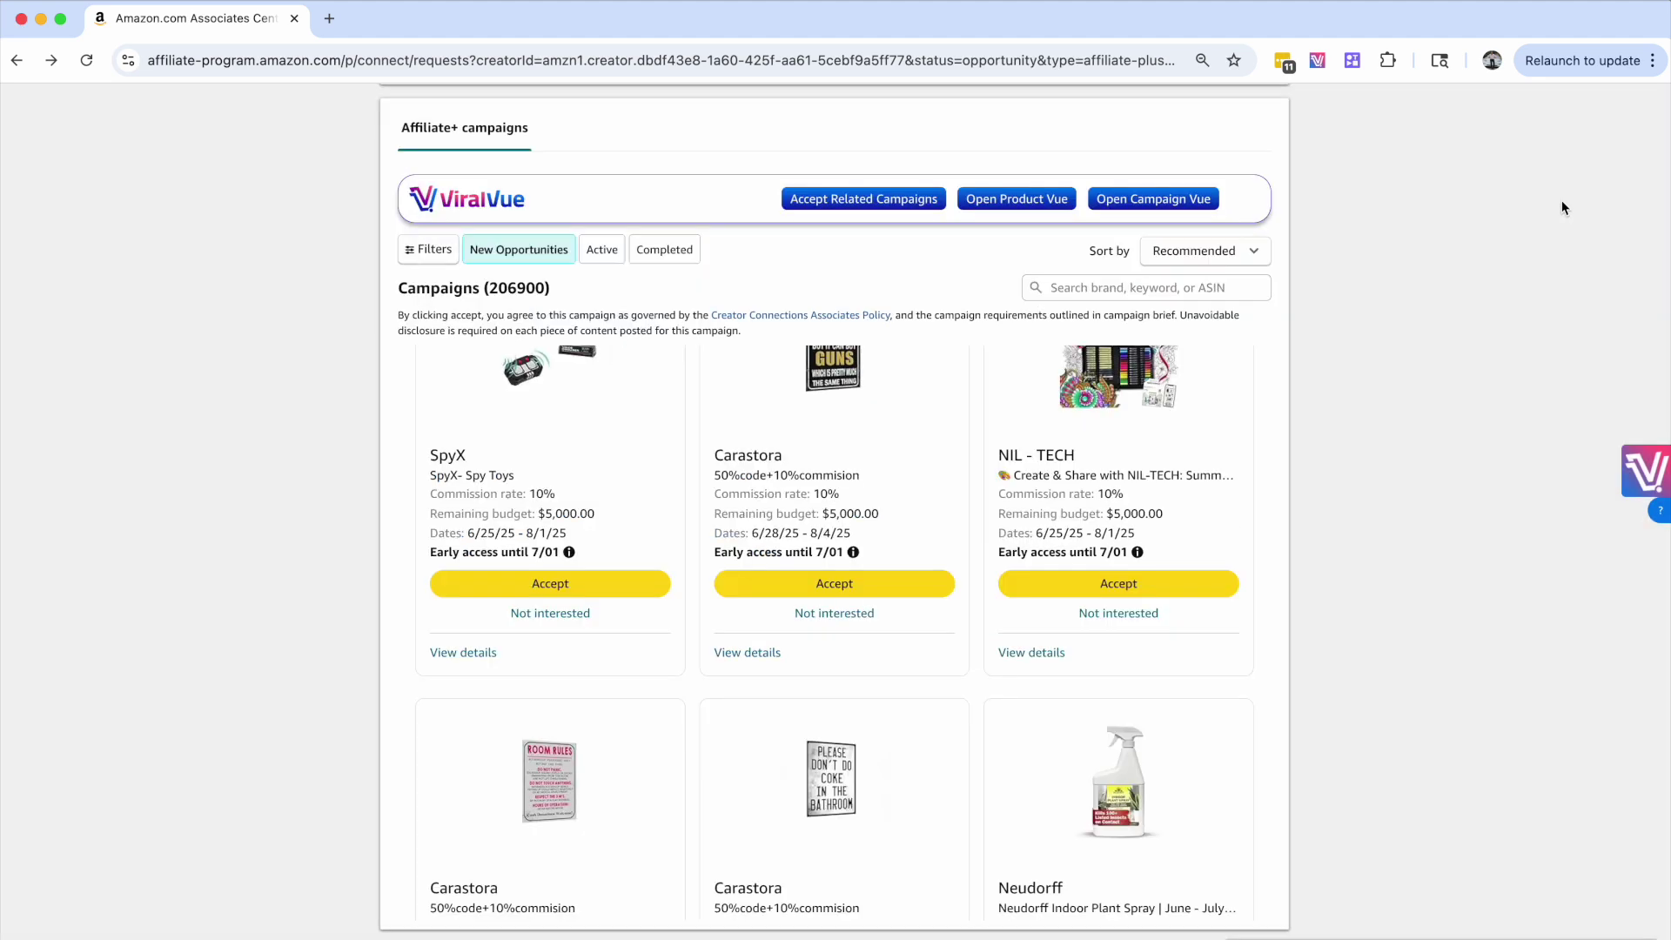
Search campaigns for 'mattress' from recent searches and browse the 256 matching results
click(1088, 294)
click(1175, 326)
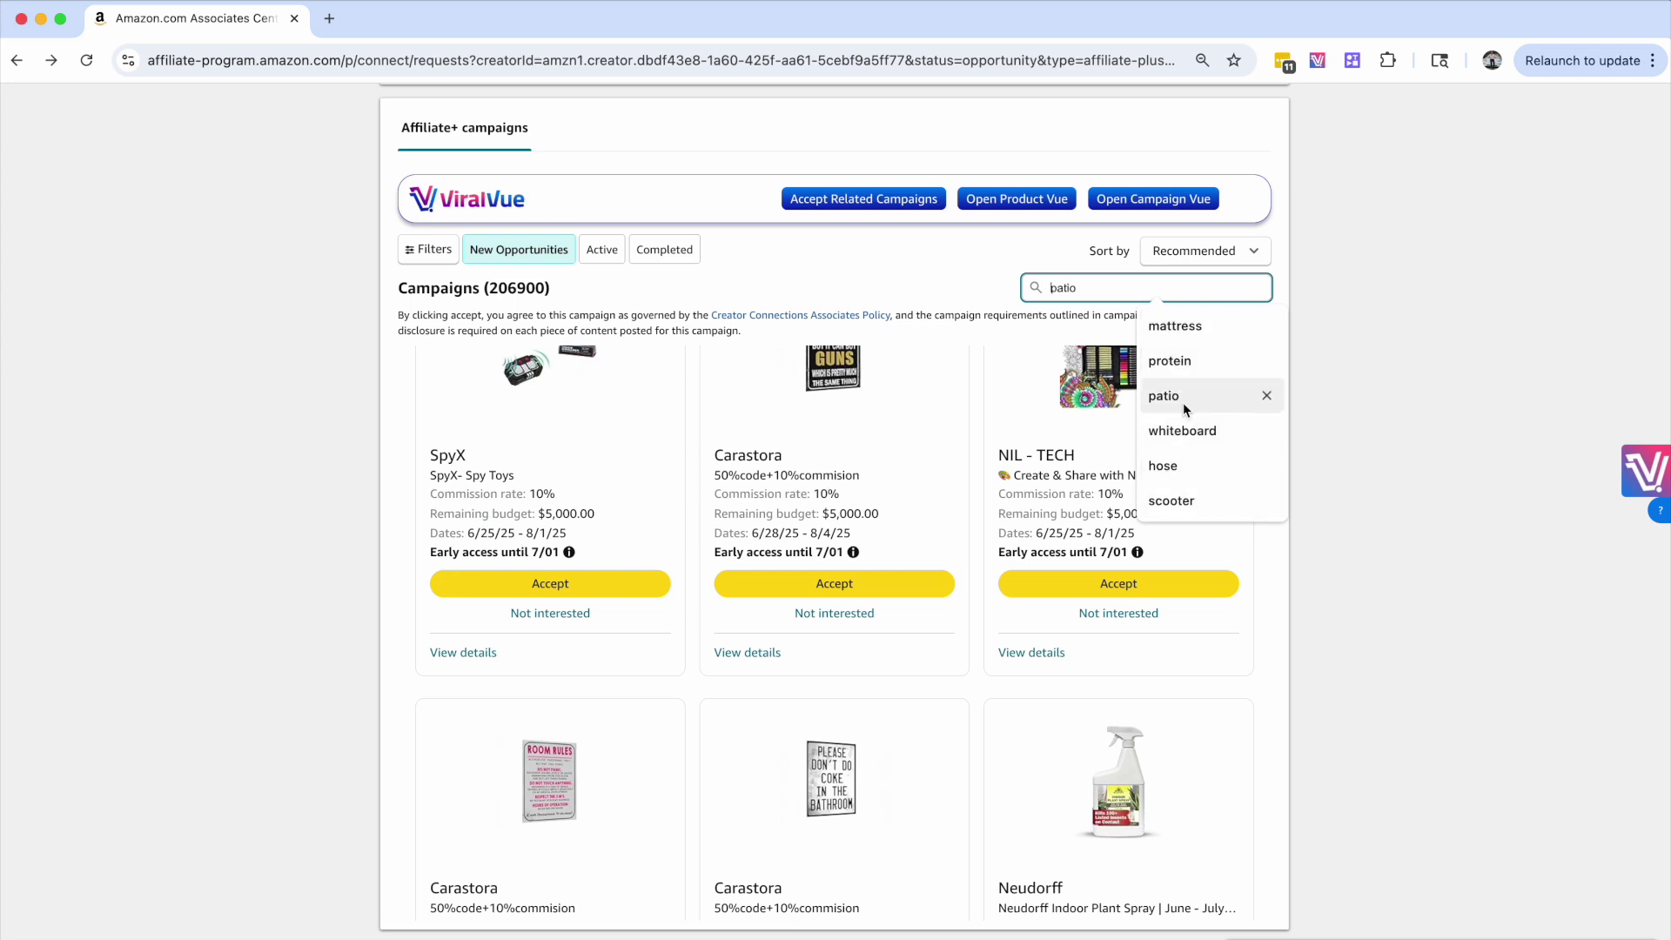
click(1183, 326)
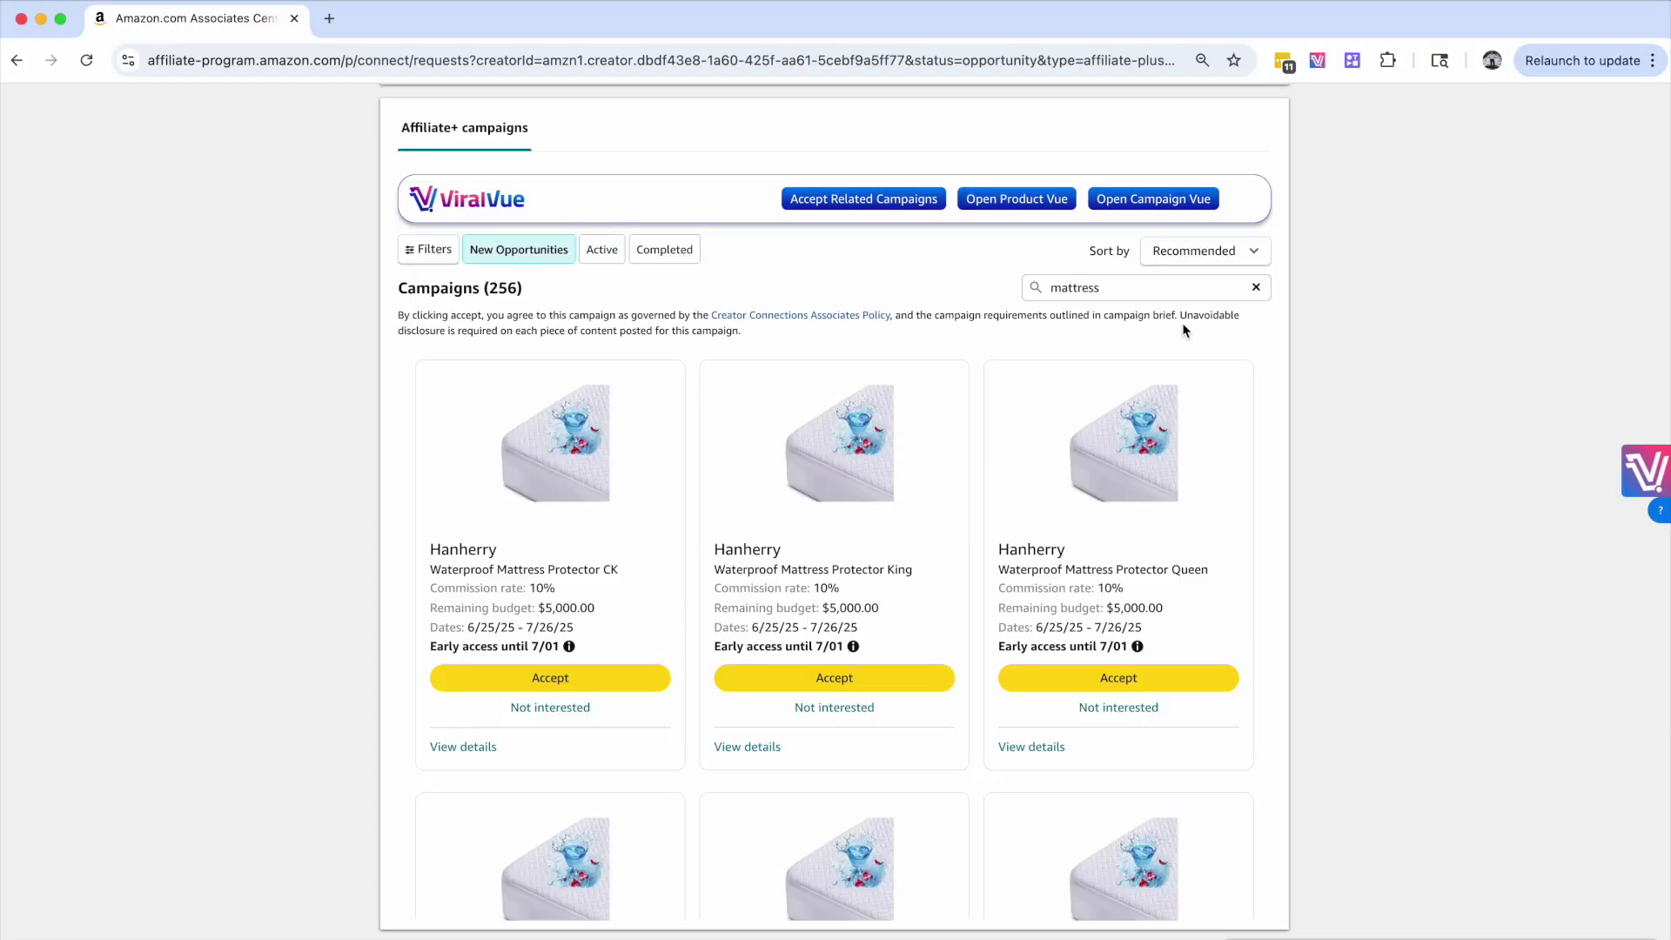
drag(484, 290, 524, 293)
scroll(770, 606, down, 6)
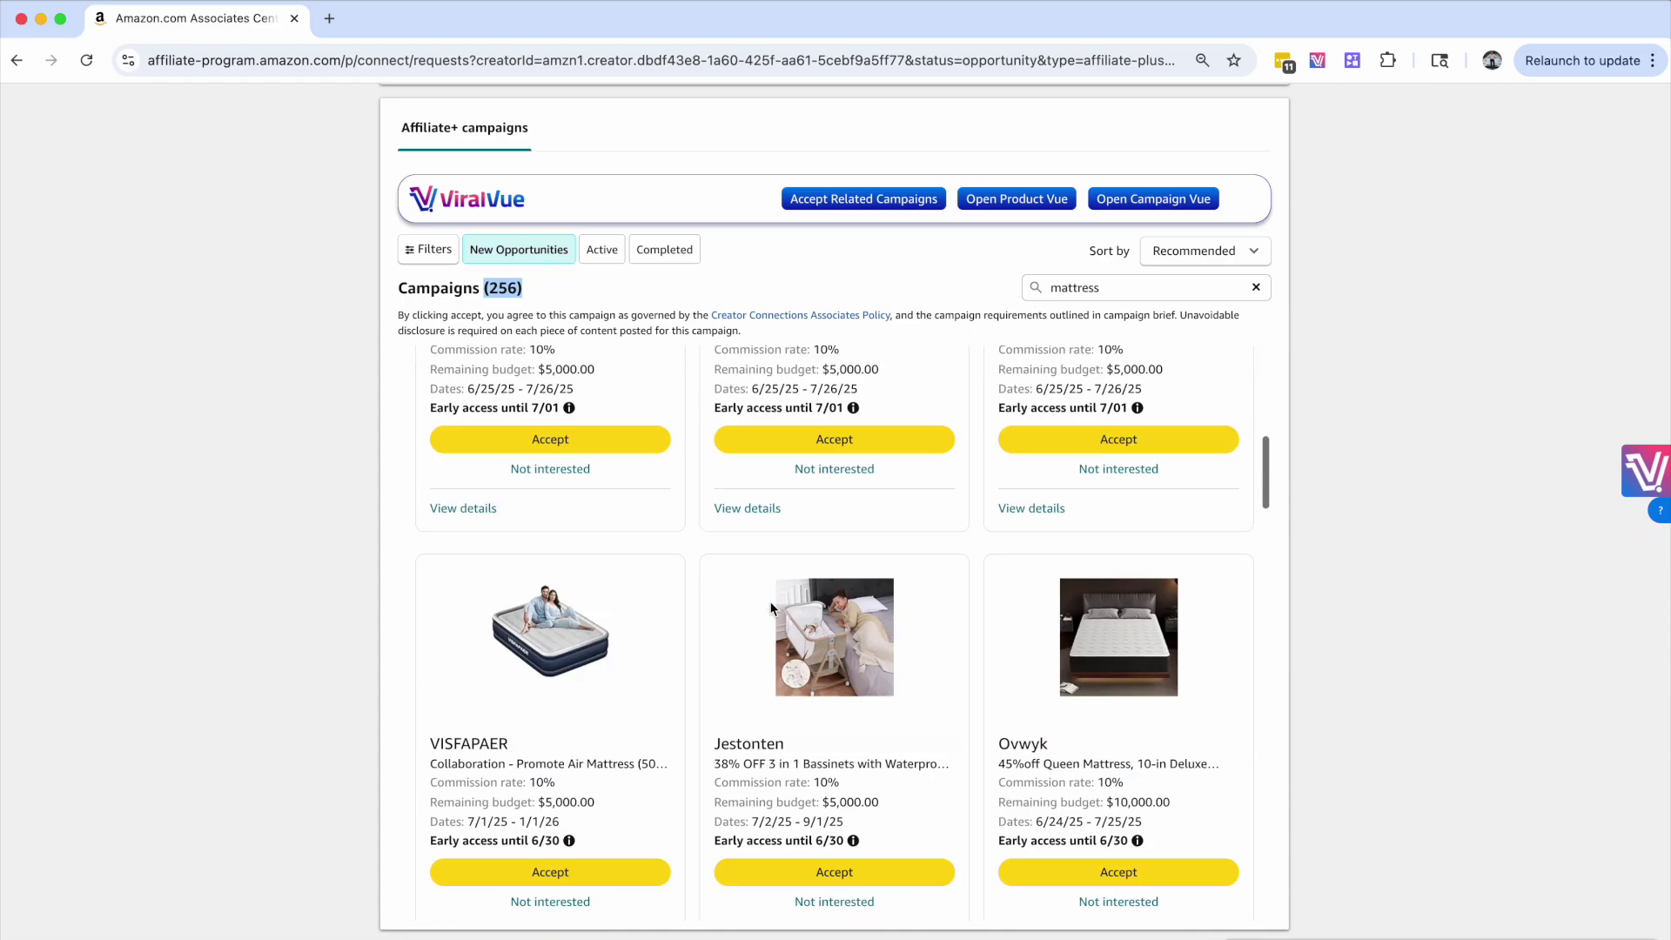
scroll(770, 607, down, 12)
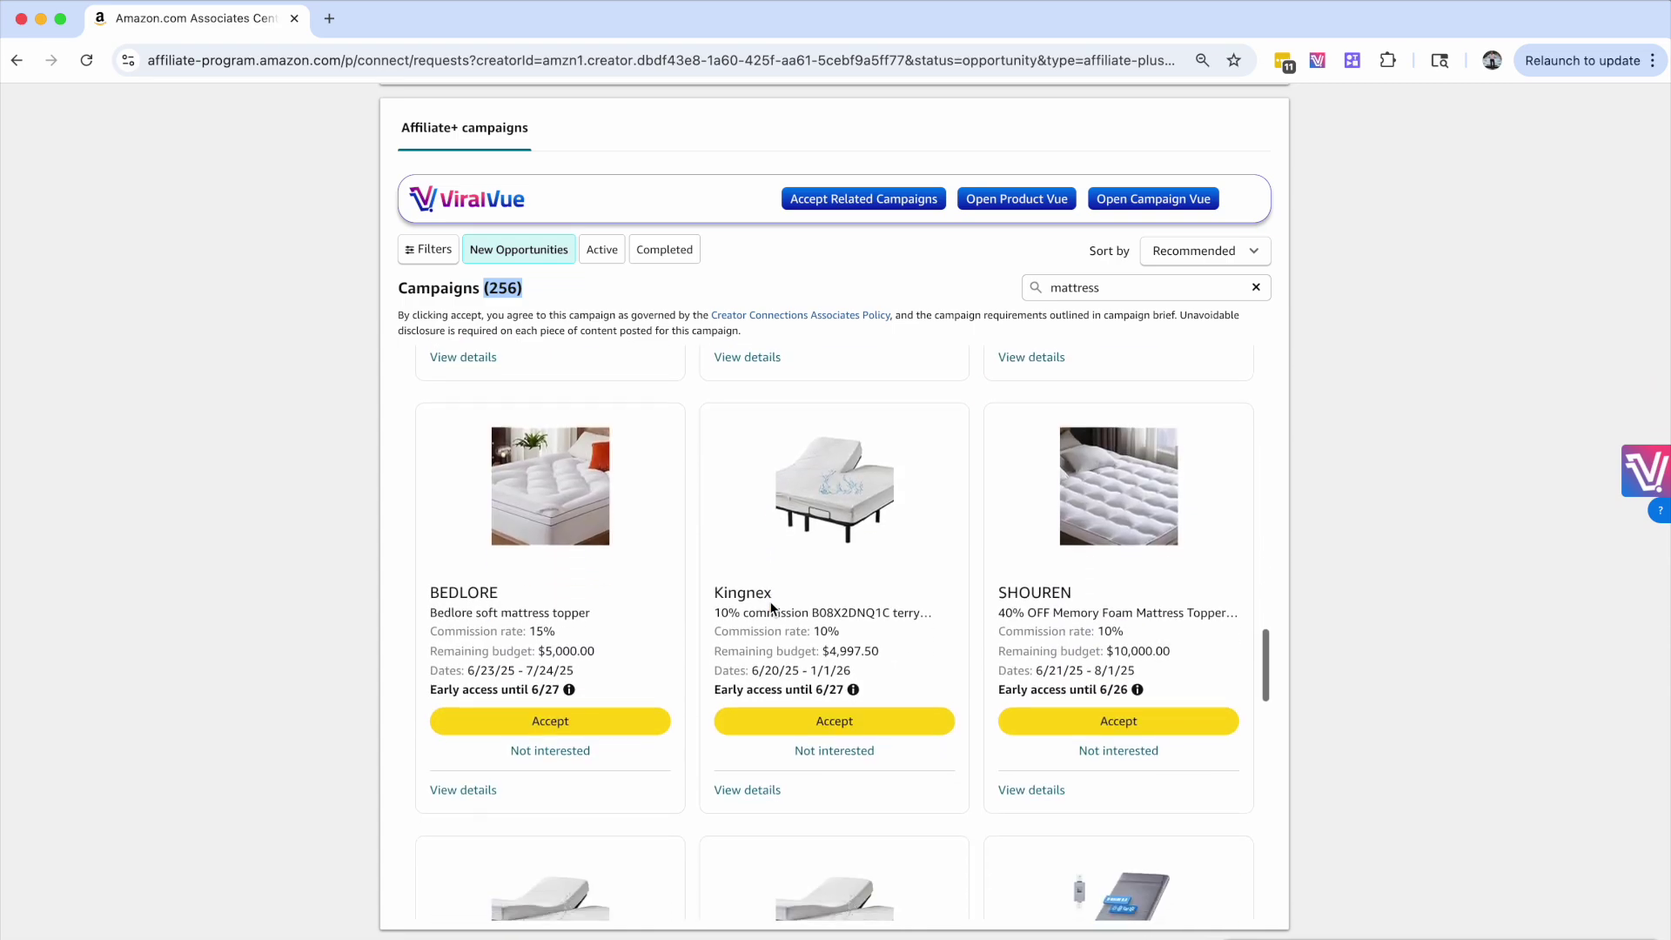
scroll(770, 607, down, 12)
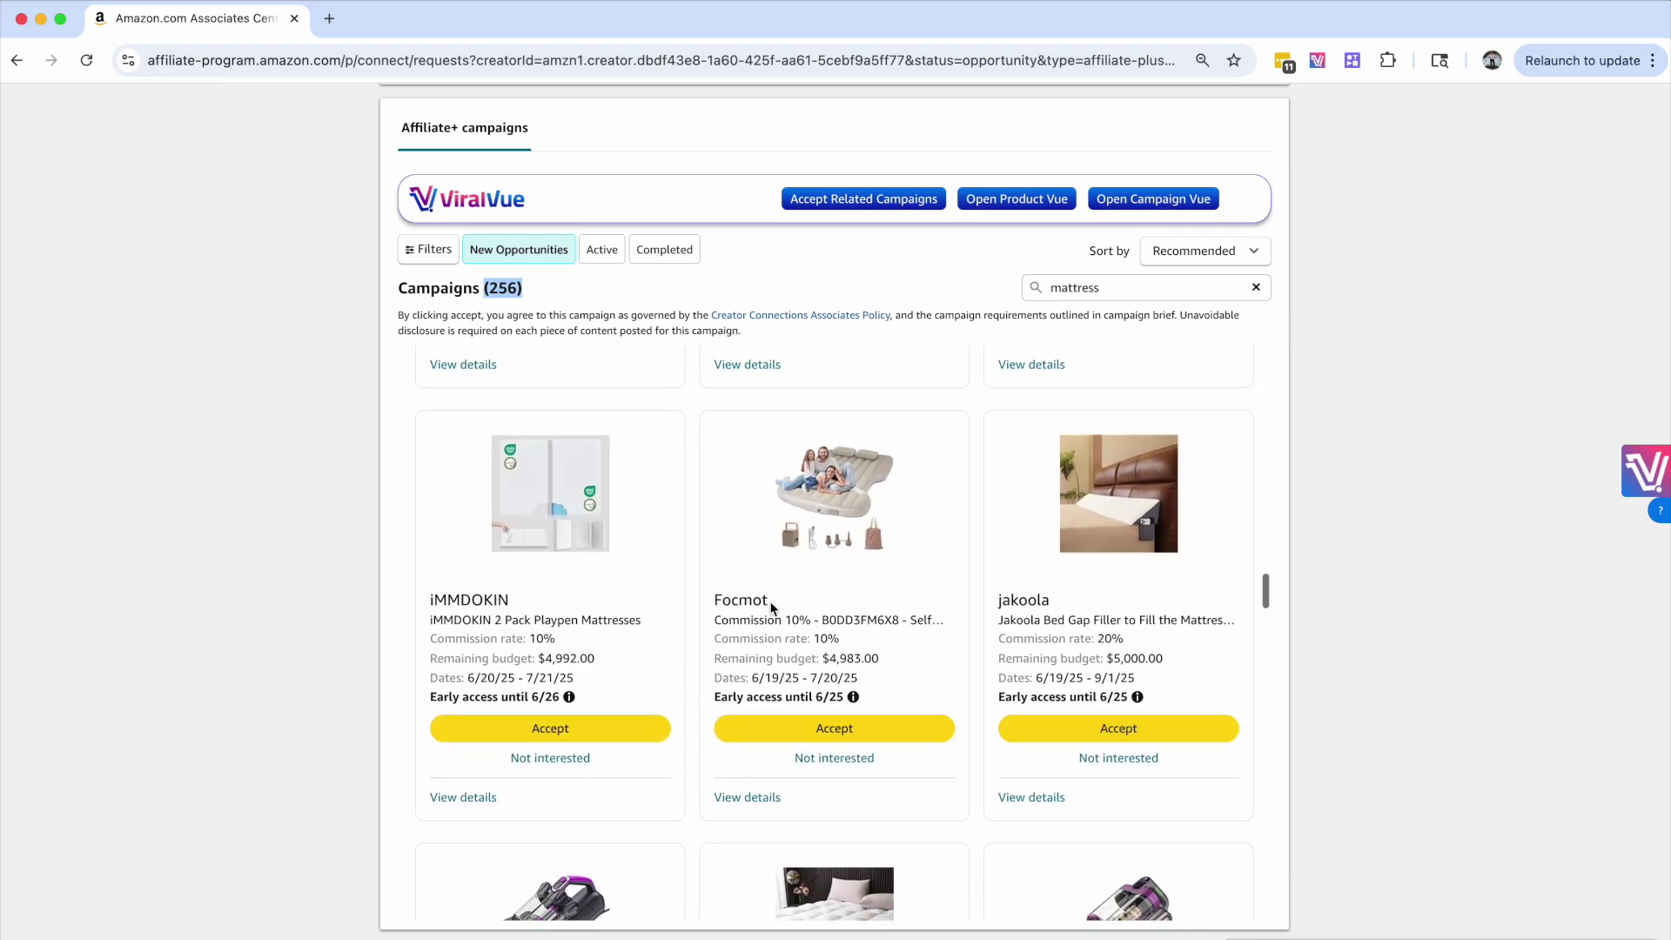
scroll(770, 606, down, 3)
scroll(870, 435, up, 3)
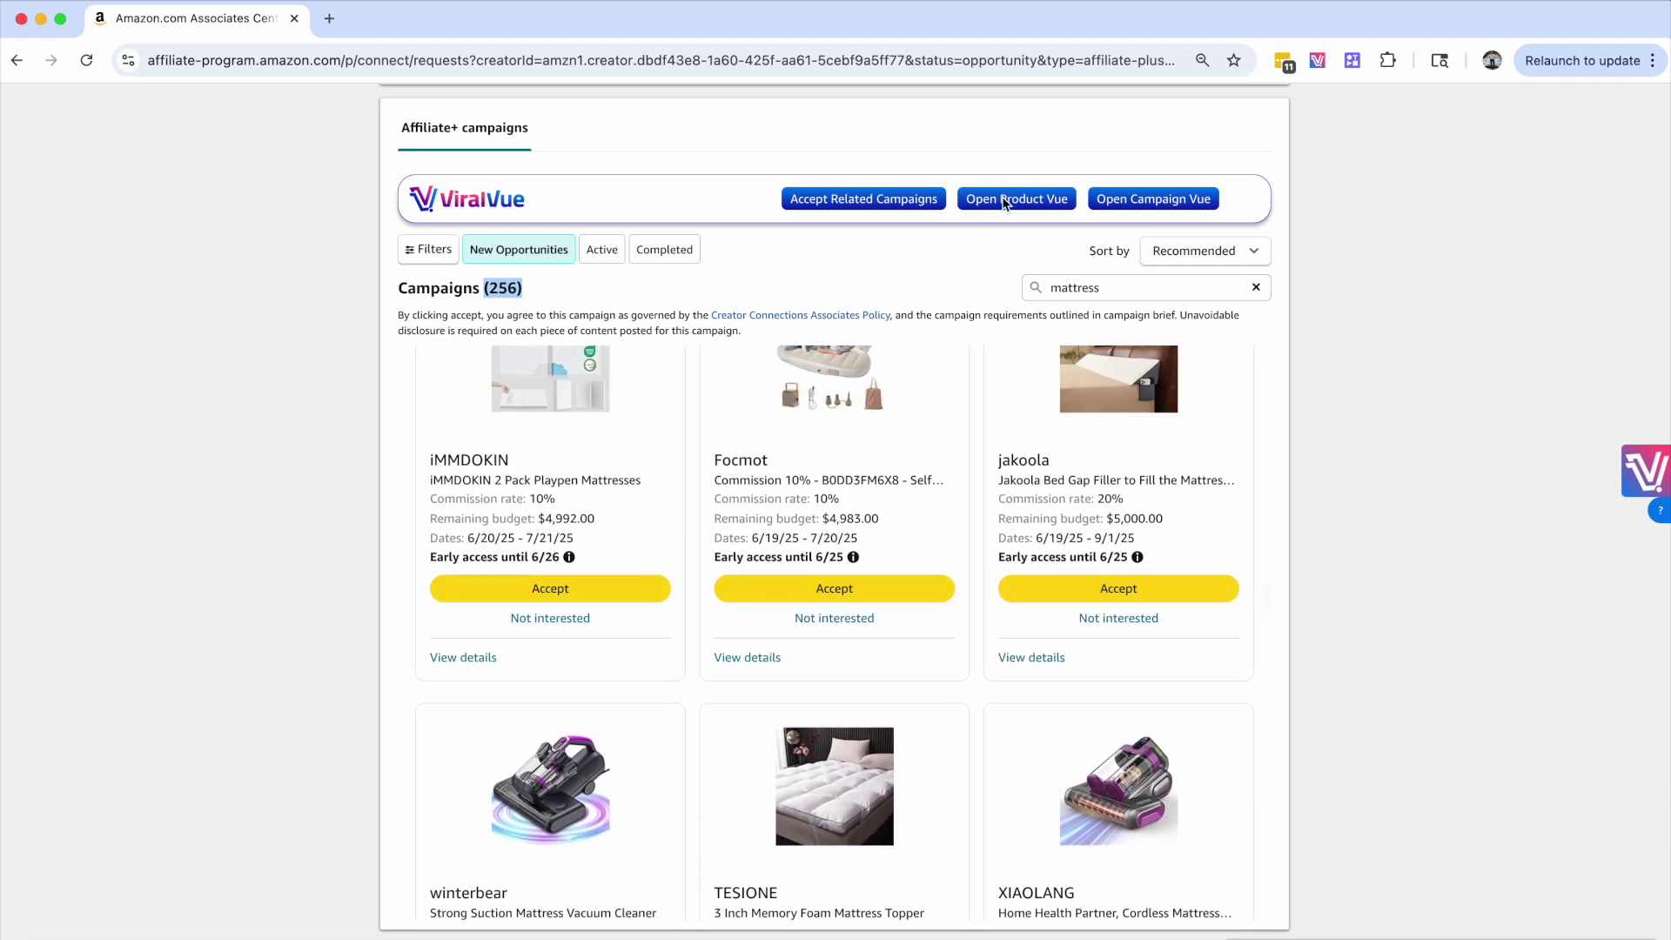
click(1007, 199)
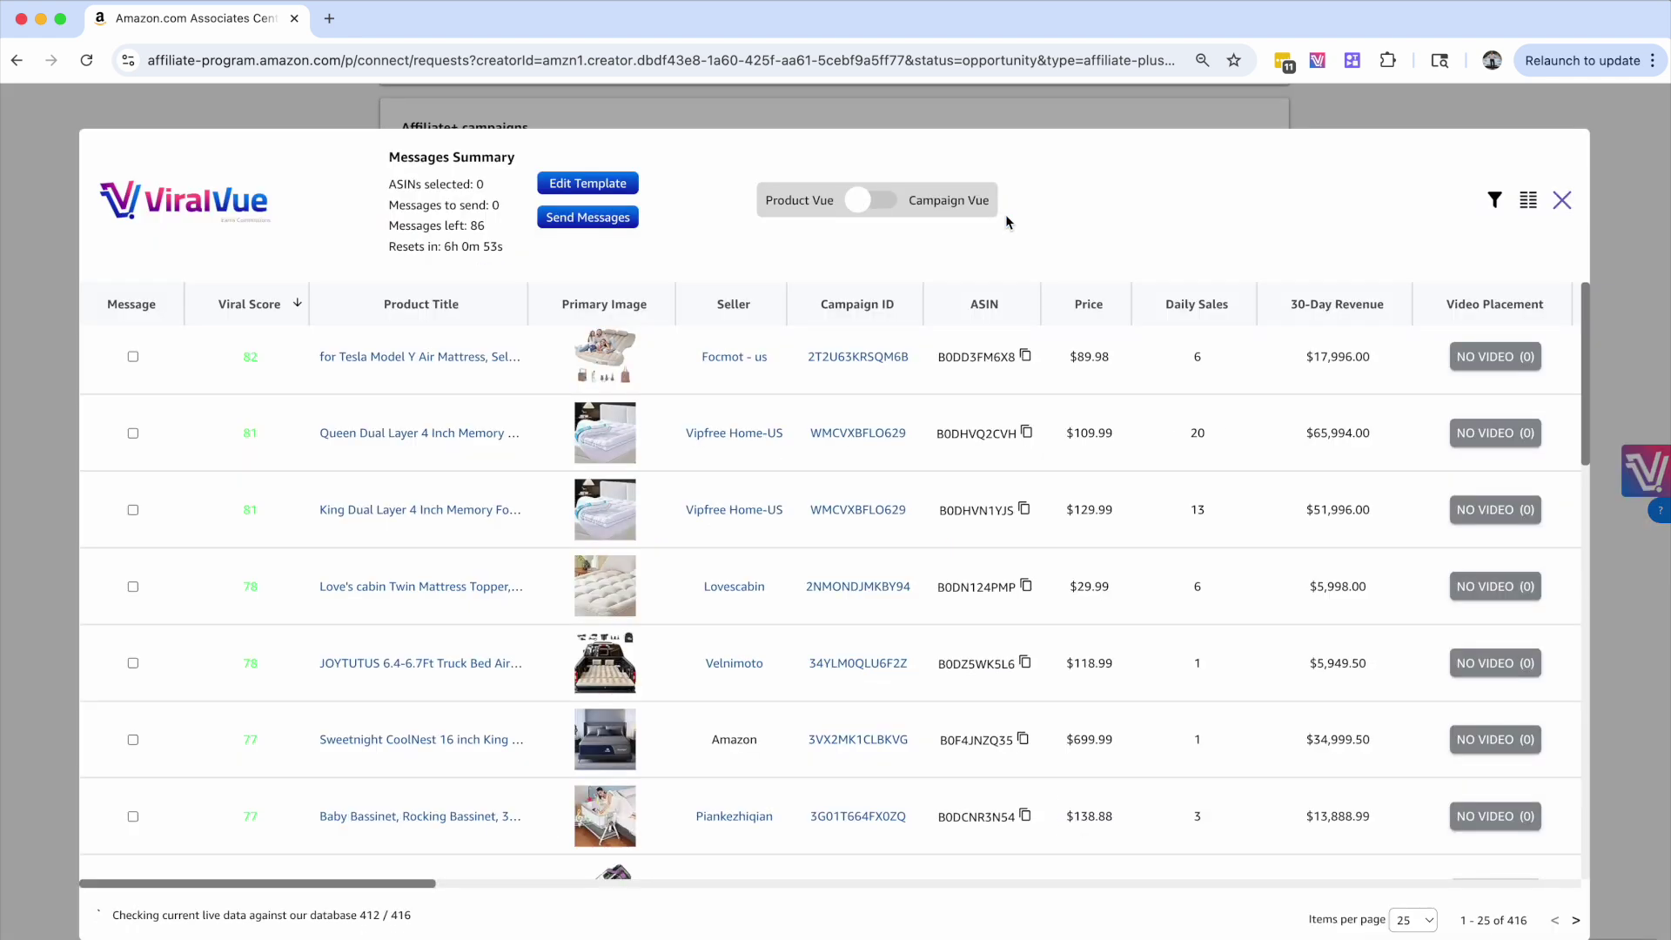
Review the 416 mattress products, noting $65,994.00 and $51,996.00 revenues, then close the table
double_click(1529, 921)
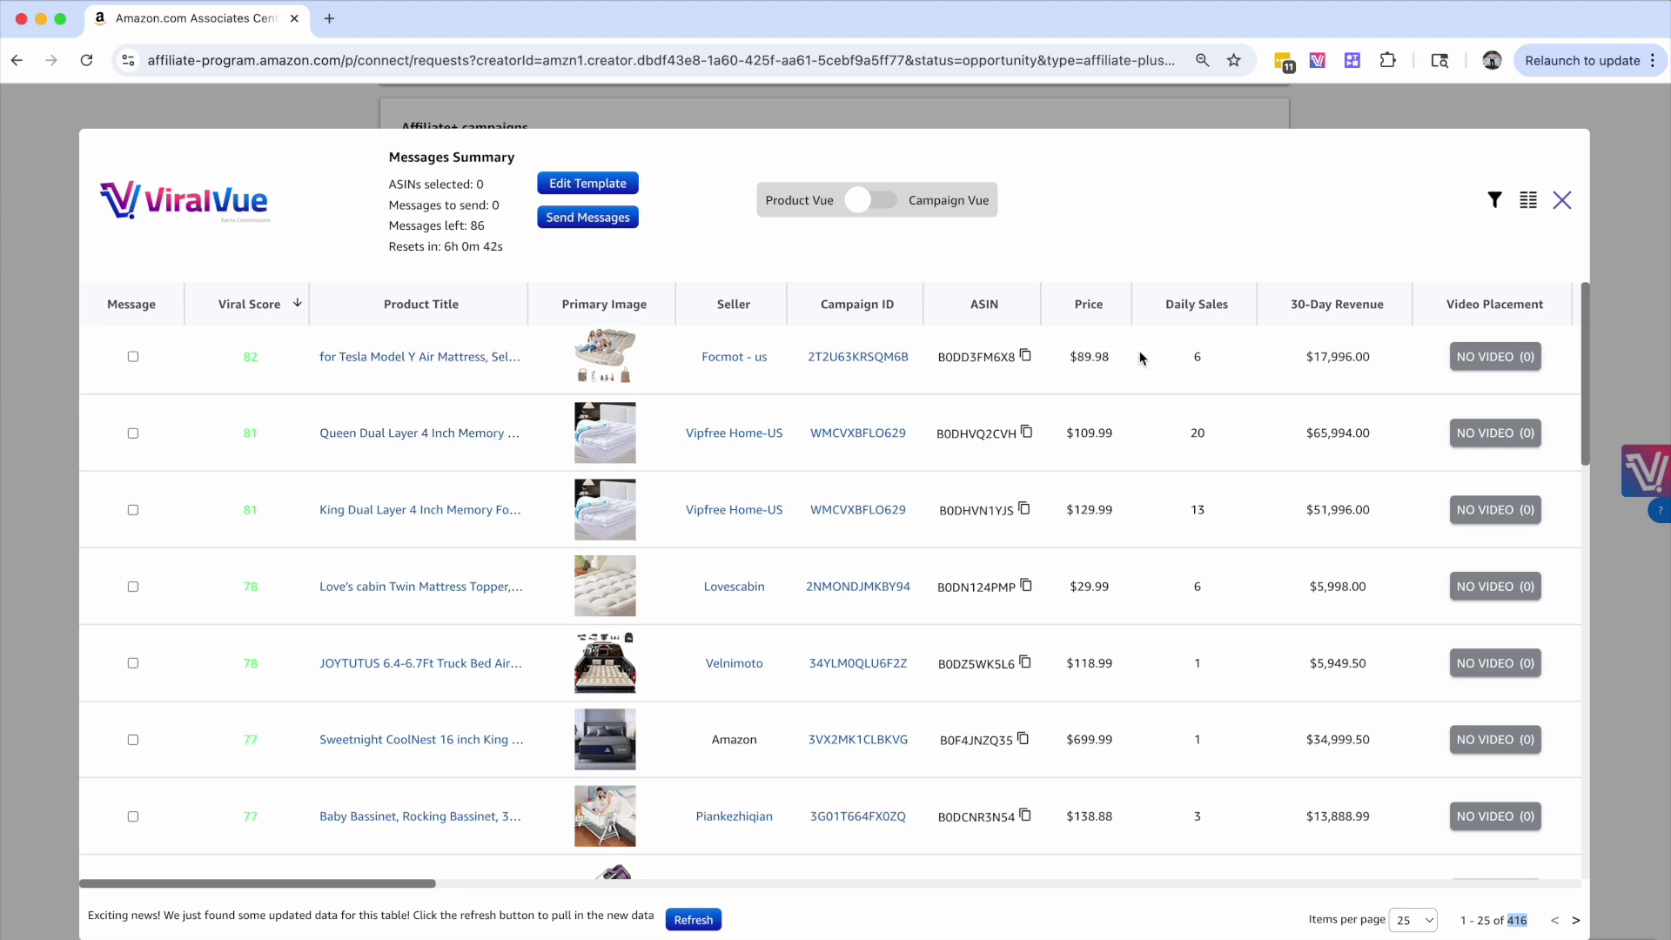
drag(1373, 437, 1302, 438)
drag(1382, 513, 1294, 517)
drag(1384, 598, 1306, 597)
scroll(1306, 597, right, 5)
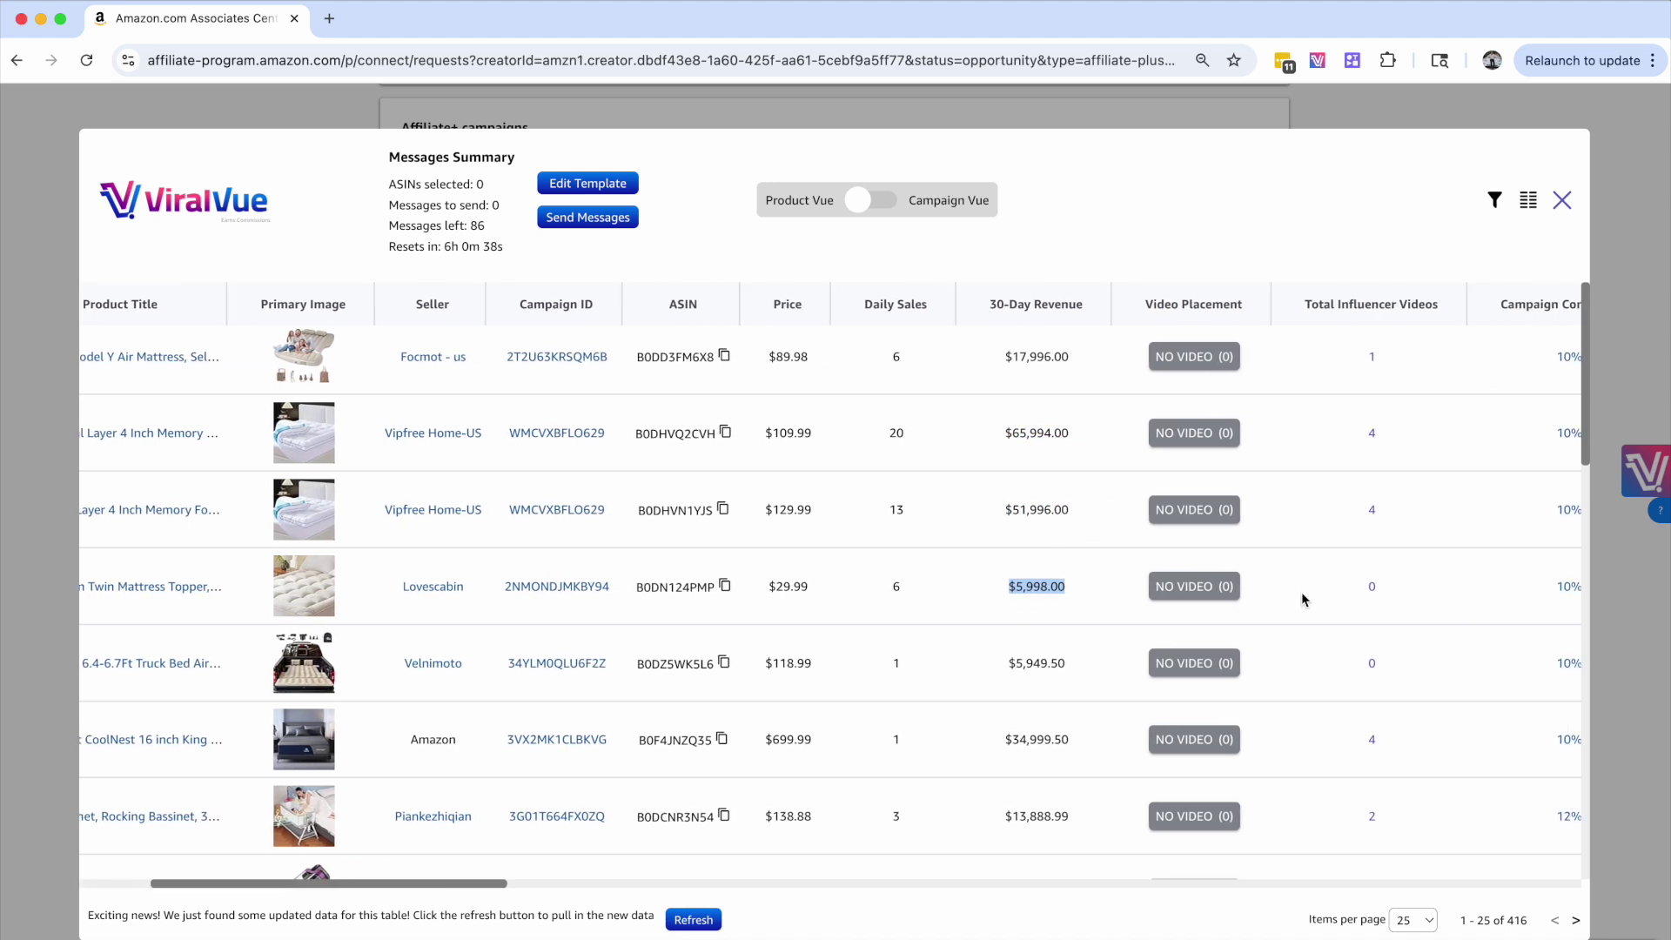
scroll(1229, 534, left, 5)
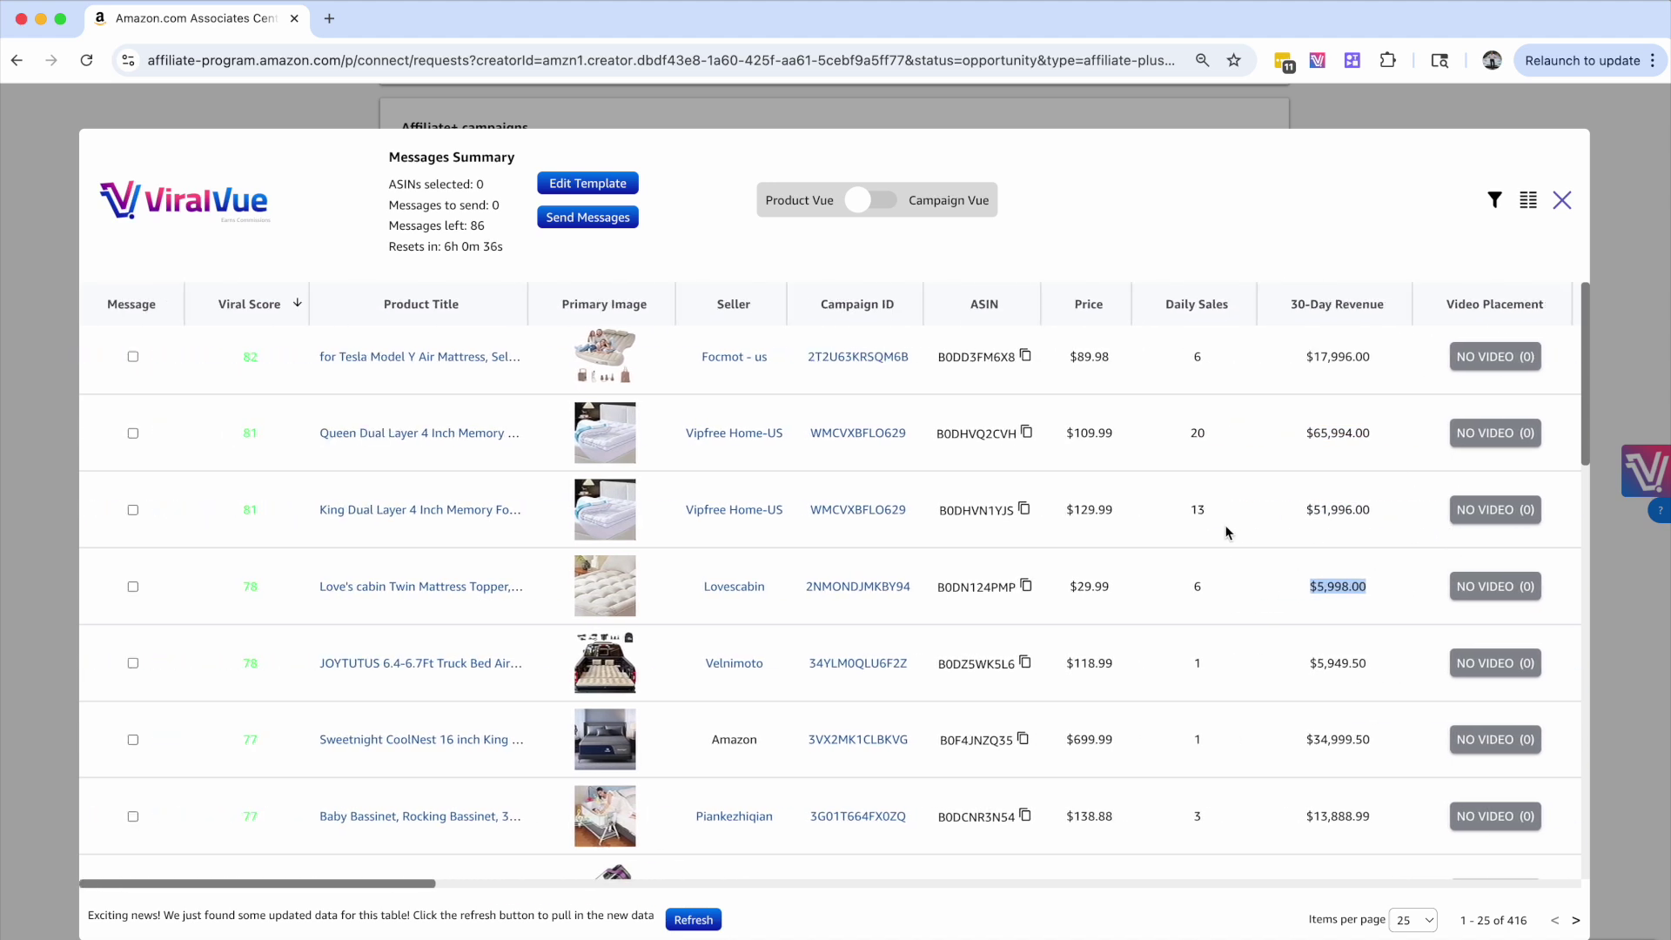
click(1562, 200)
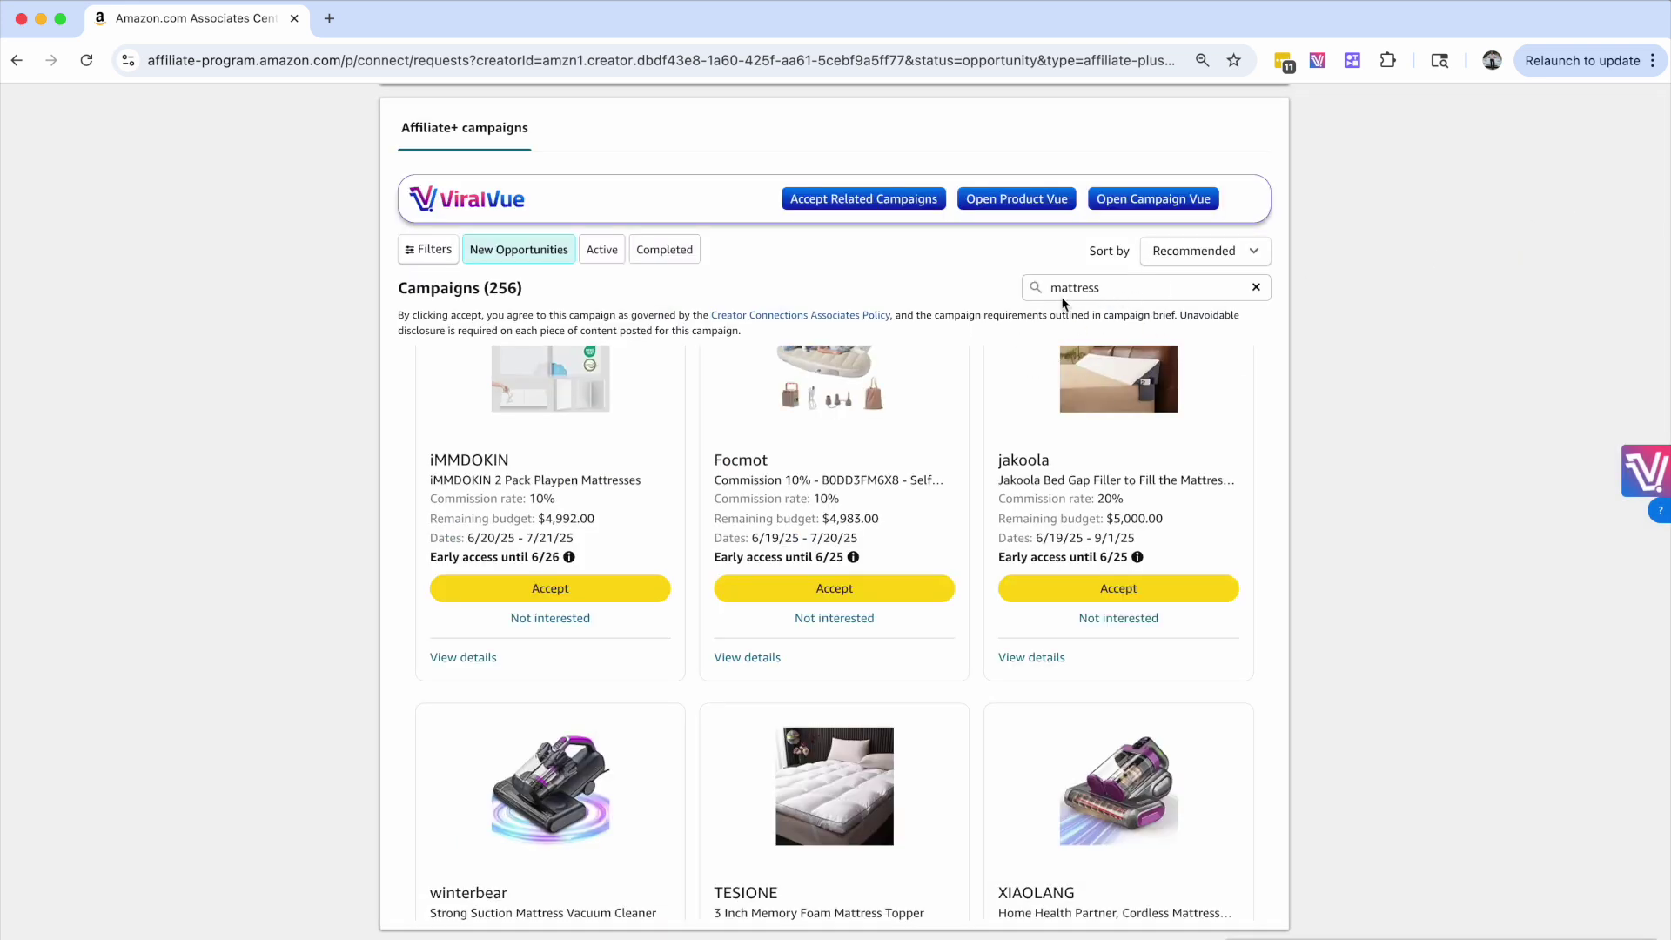
click(481, 252)
click(1166, 287)
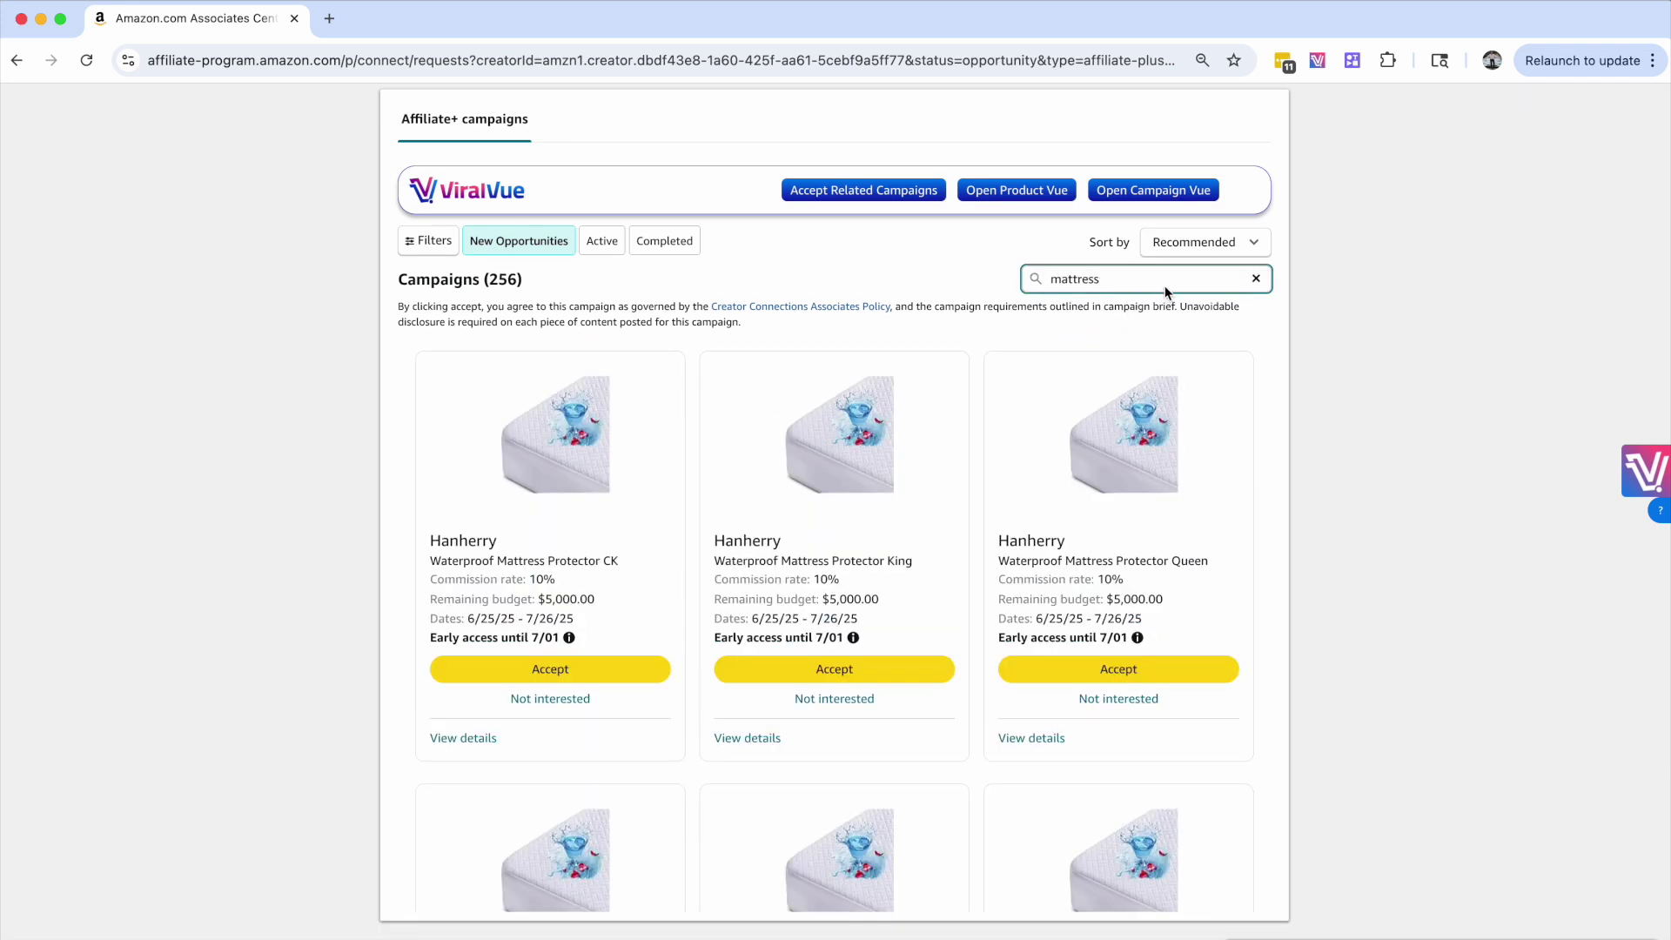
Clear the mattress search and filter campaigns to Toys & Games, showing 13137 results
click(1256, 278)
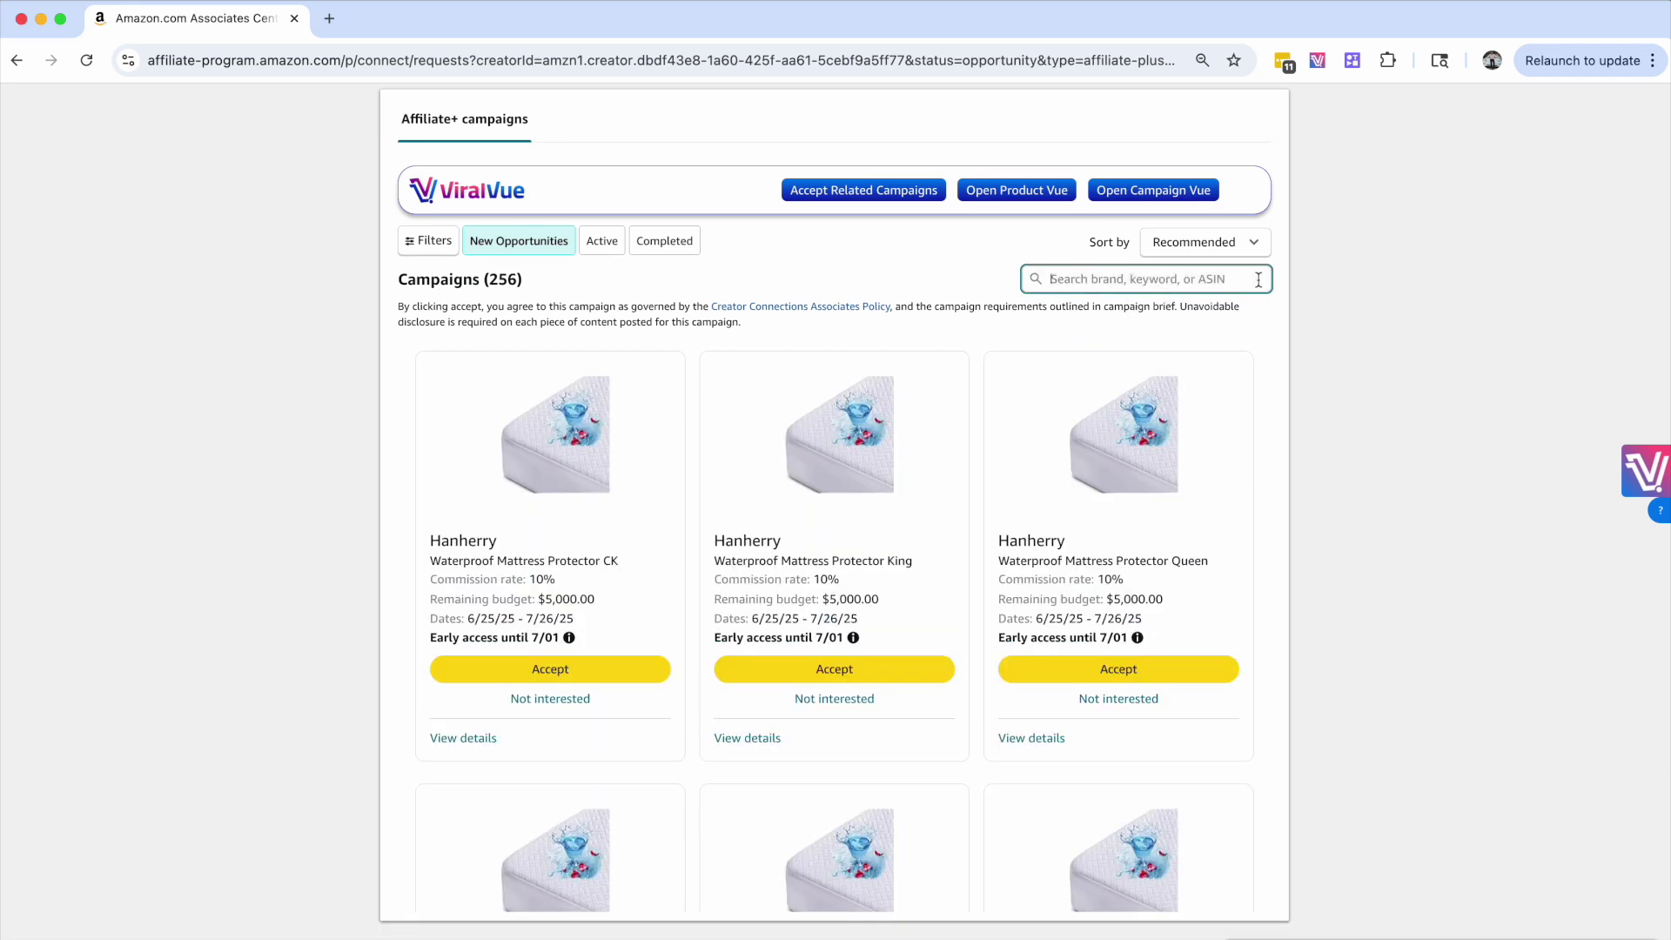
click(433, 243)
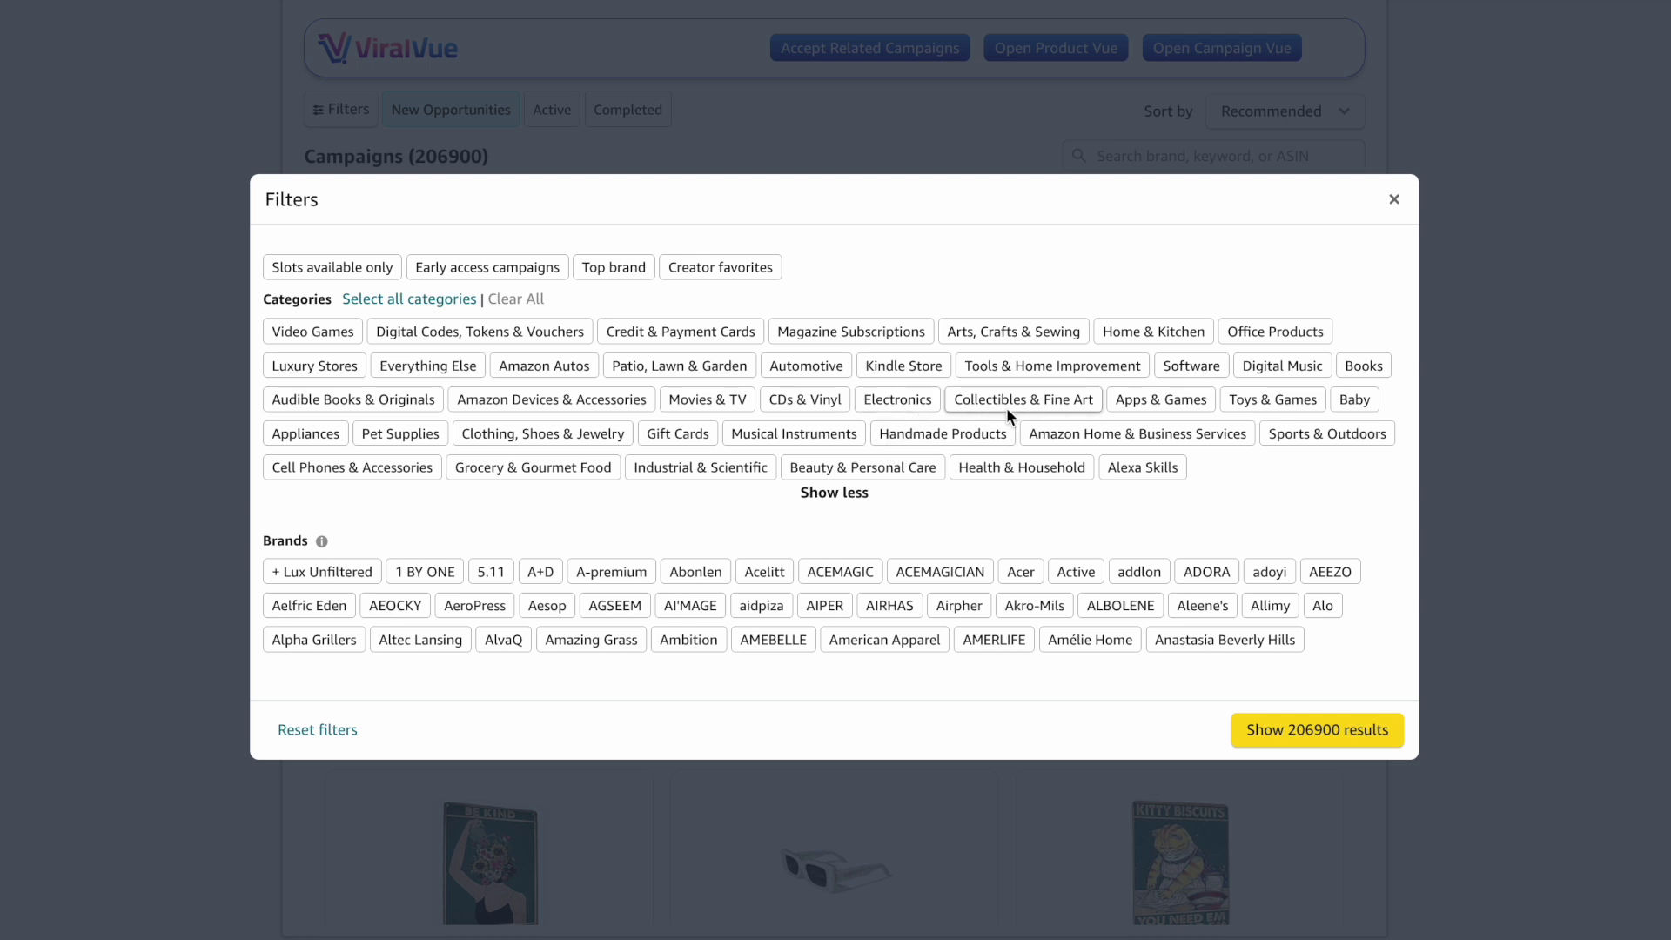
click(1264, 403)
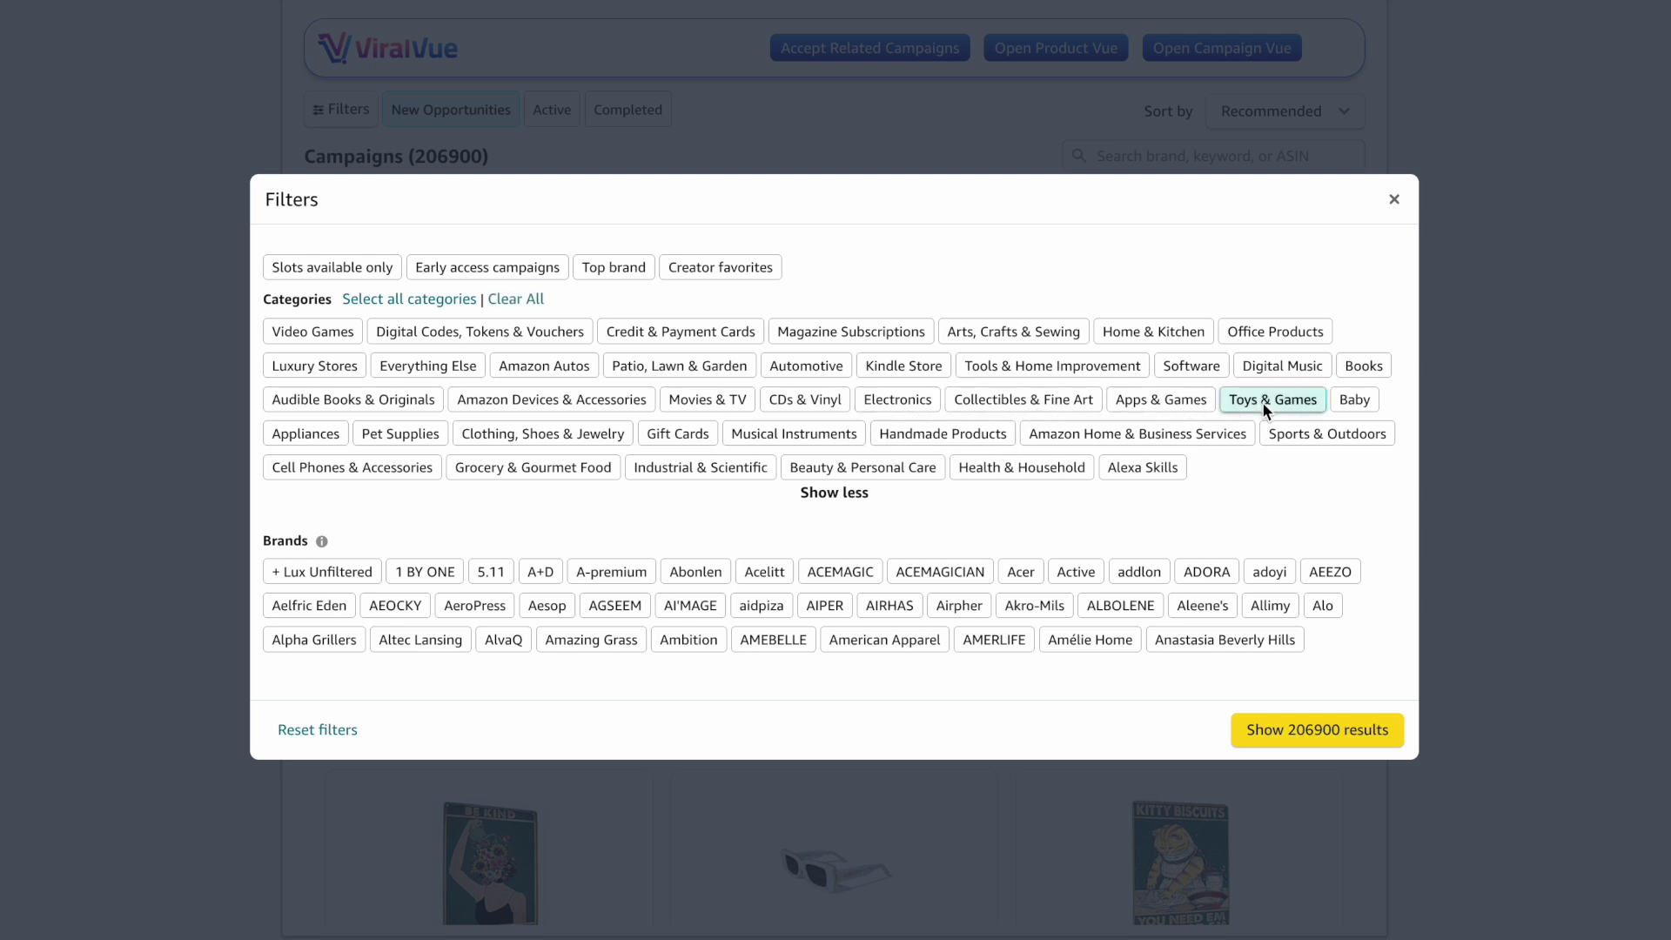
click(1324, 731)
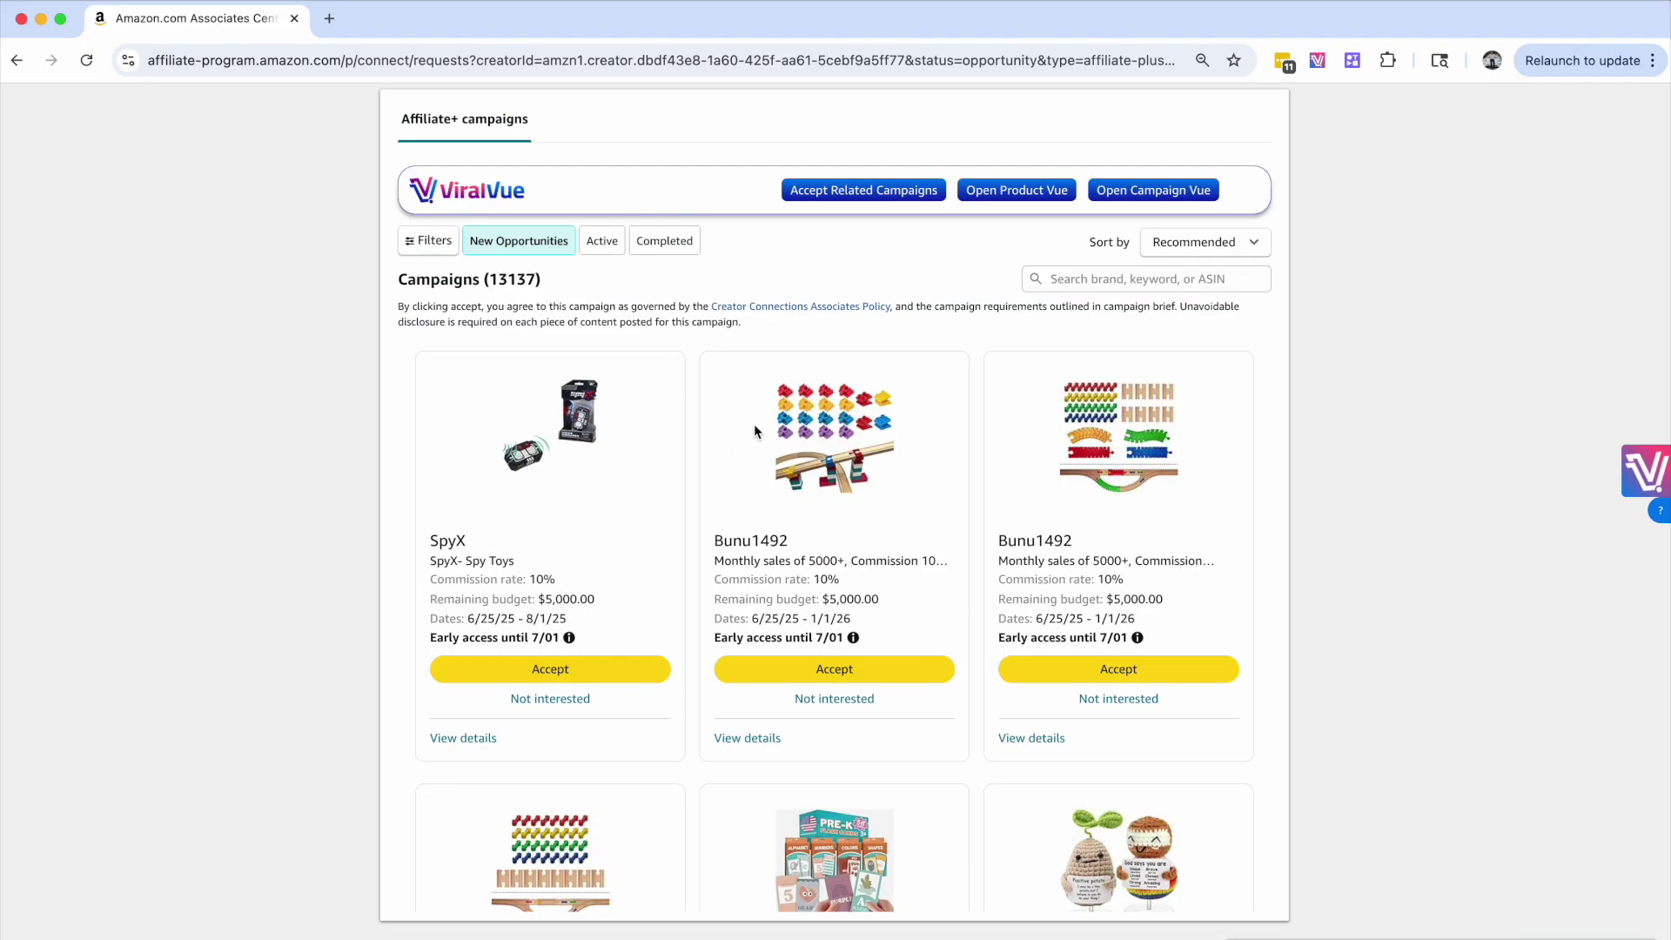
scroll(753, 430, down, 10)
scroll(754, 427, down, 15)
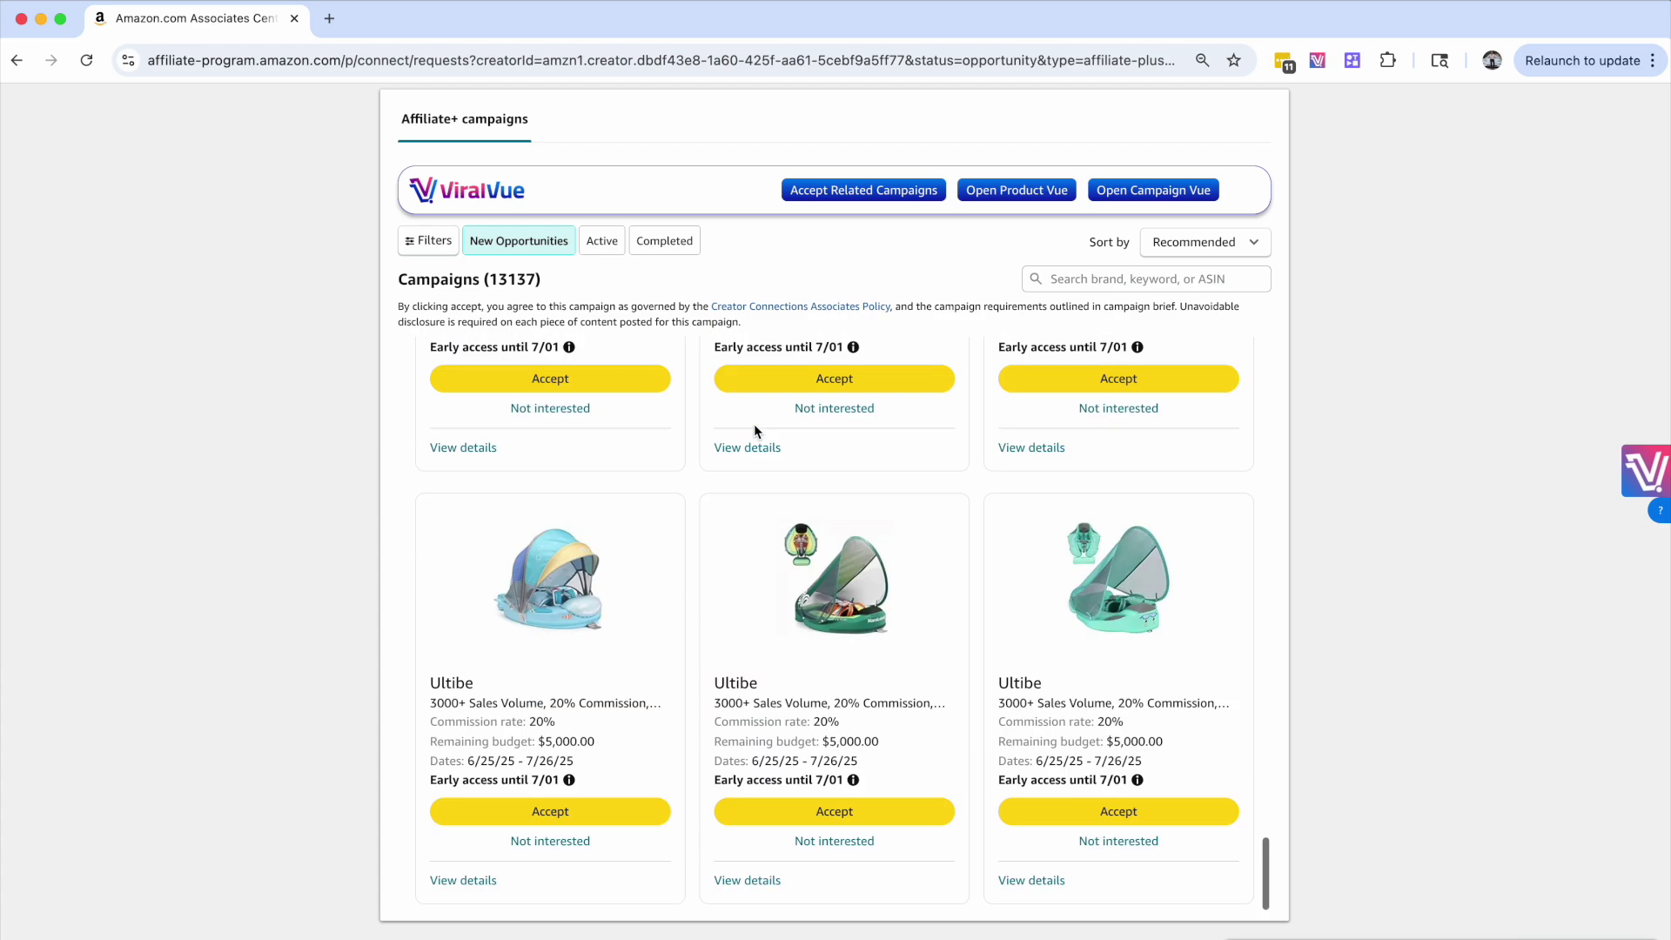
scroll(753, 430, down, 15)
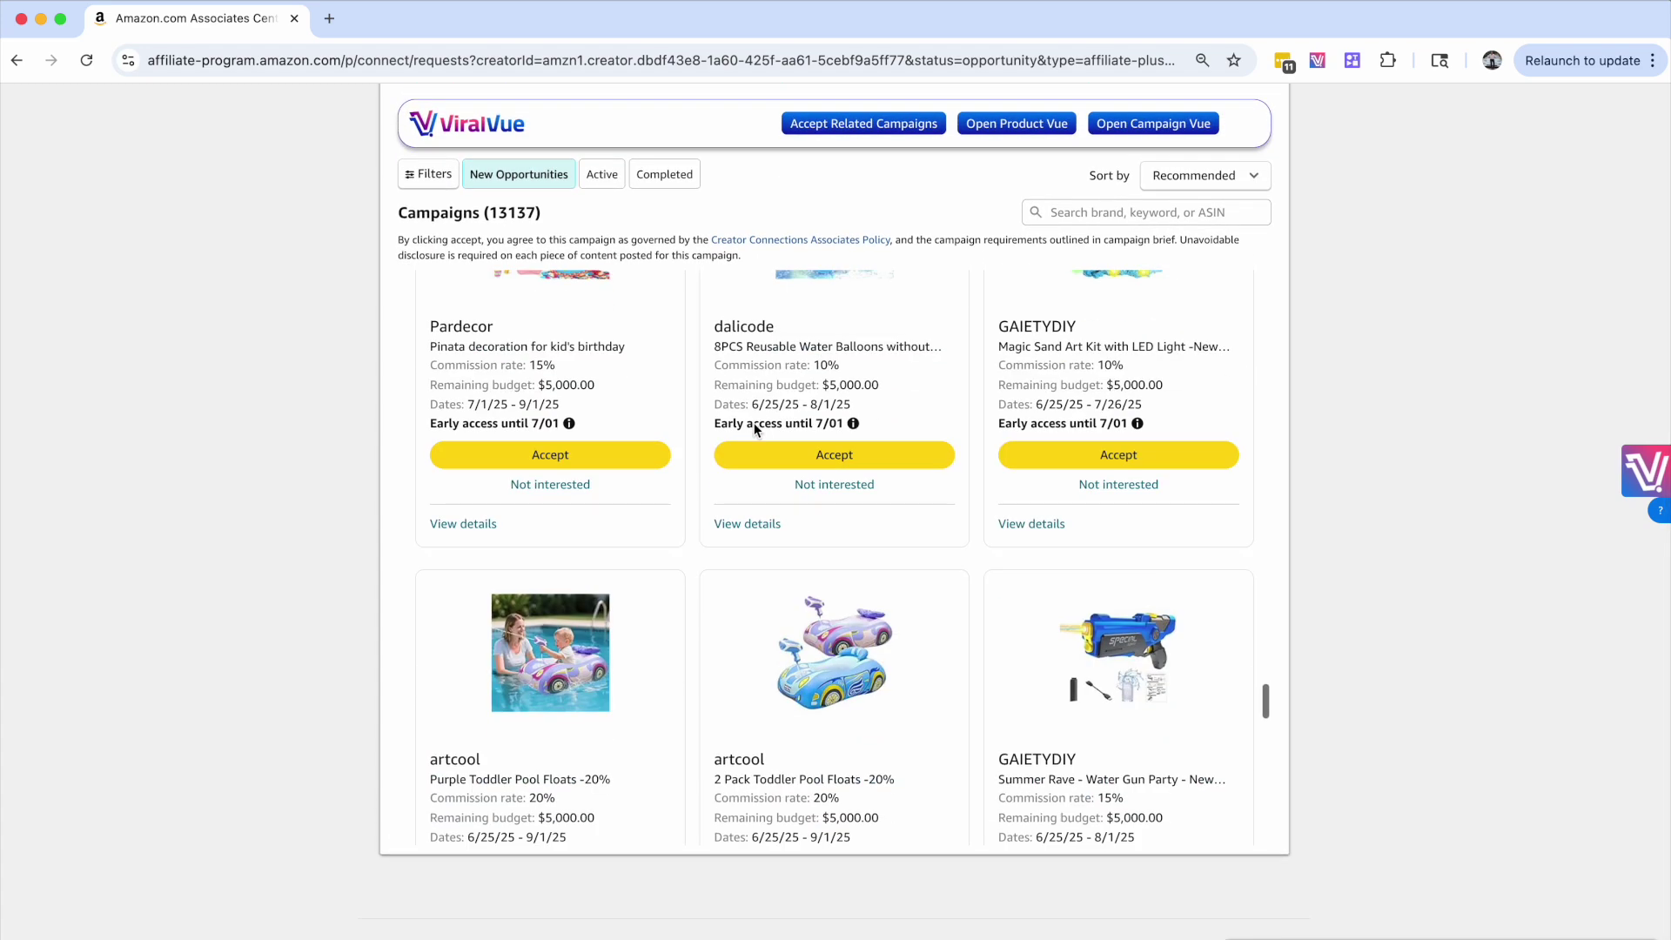
click(1022, 120)
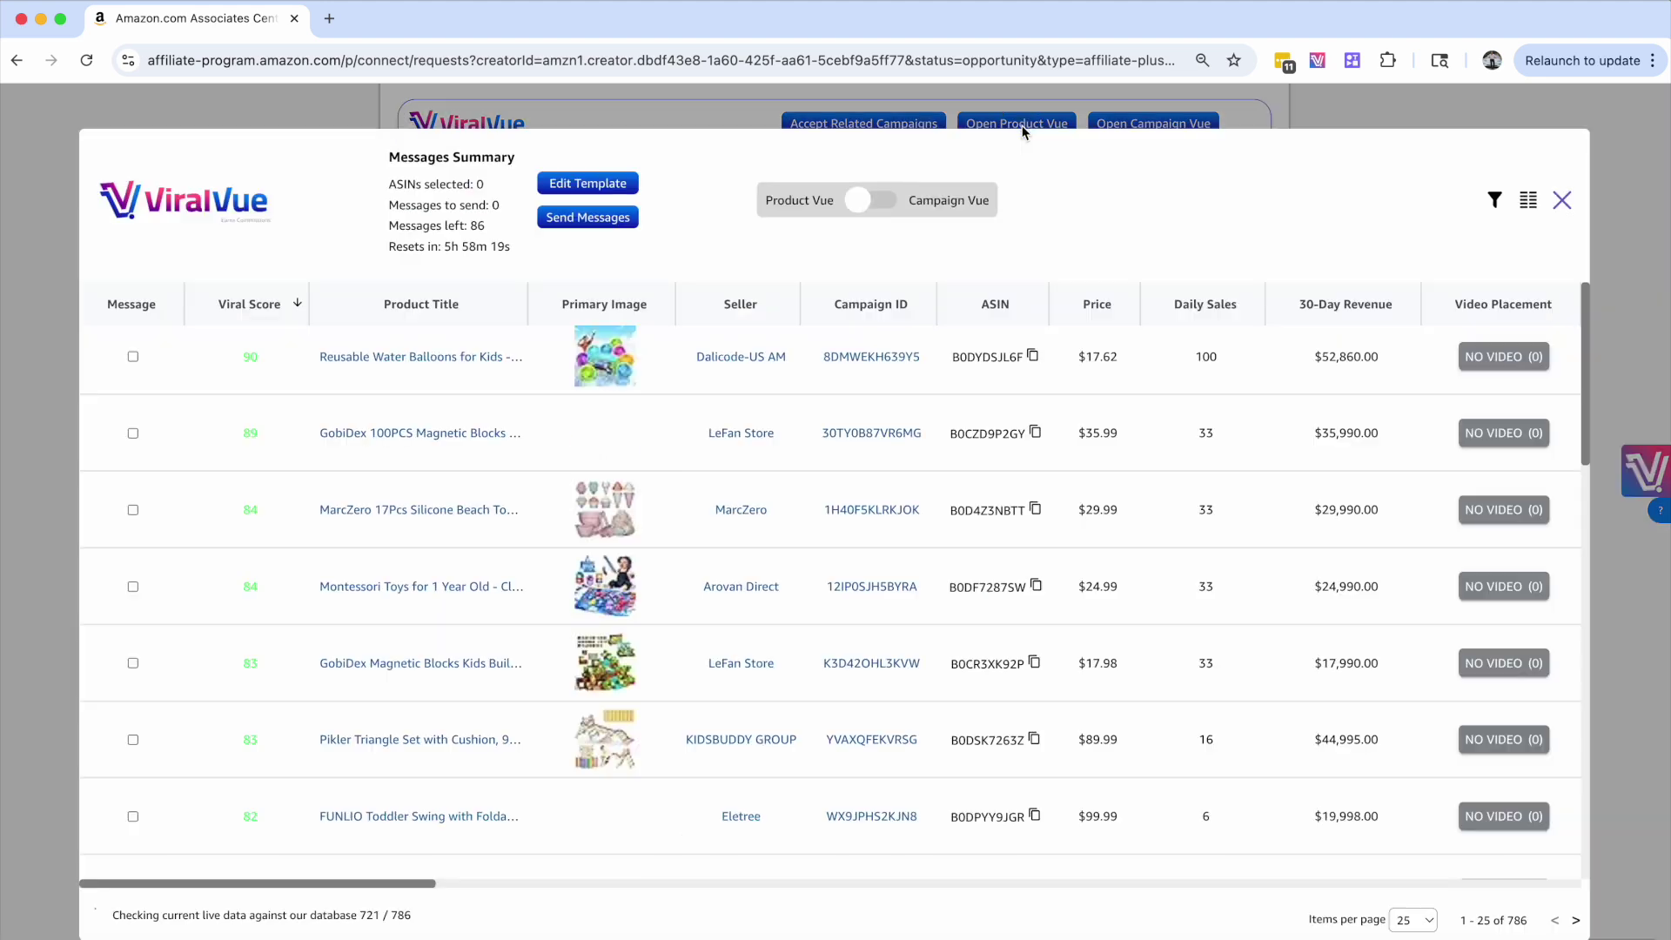
double_click(1528, 921)
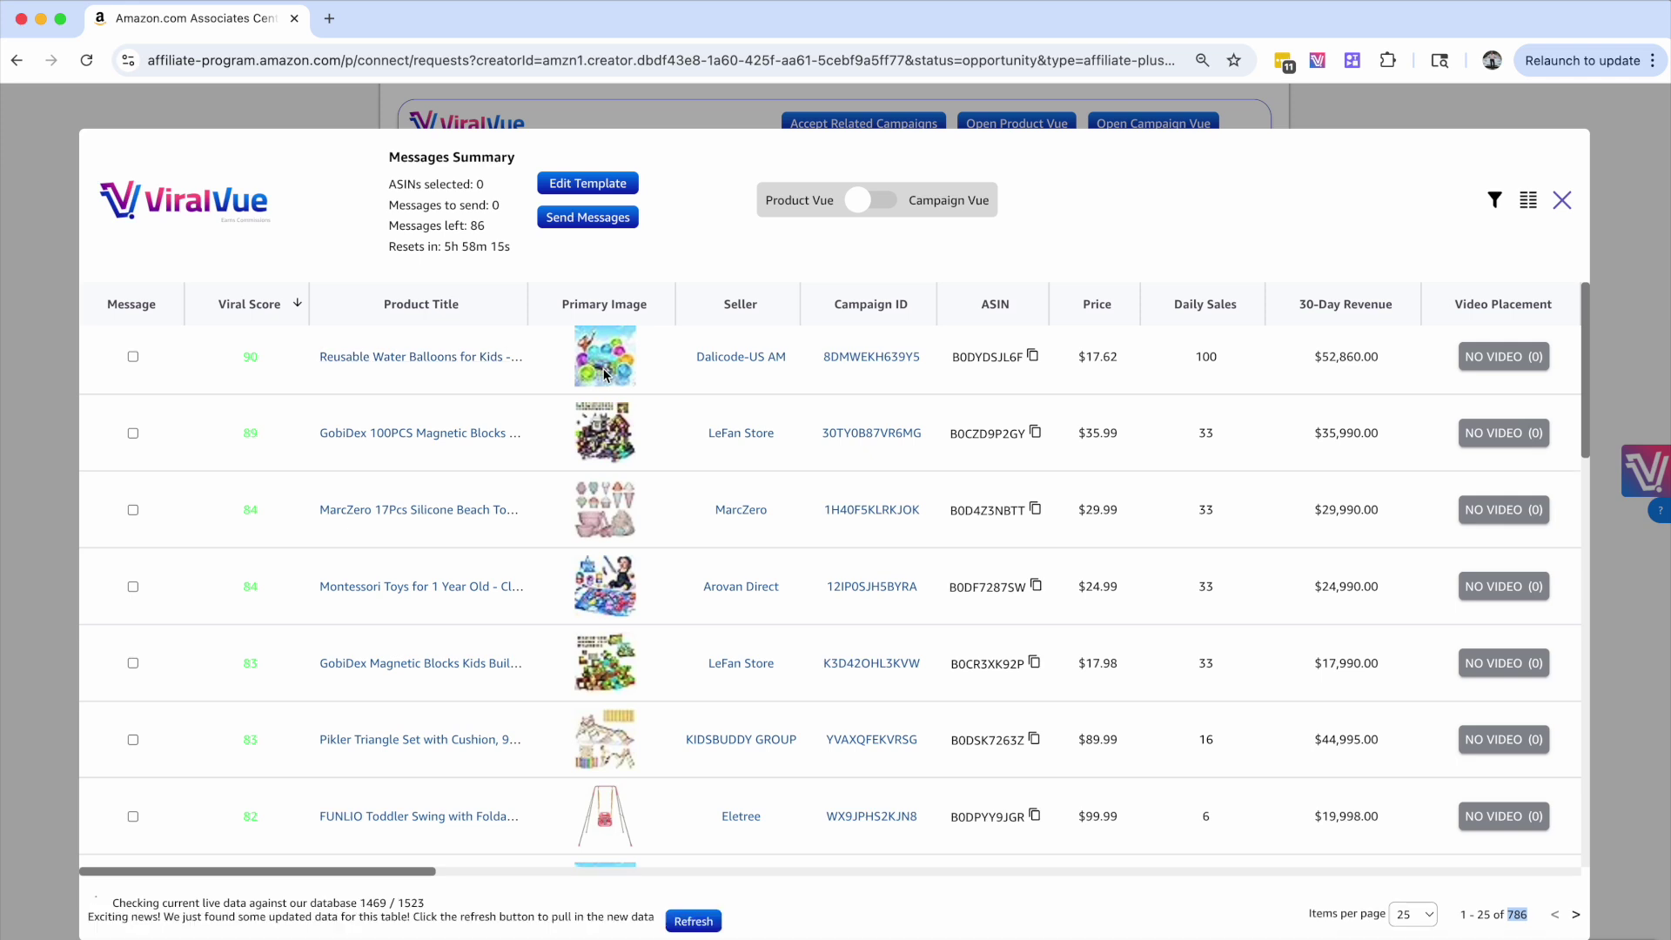
scroll(1253, 366, right, 3)
scroll(1253, 366, right, 1)
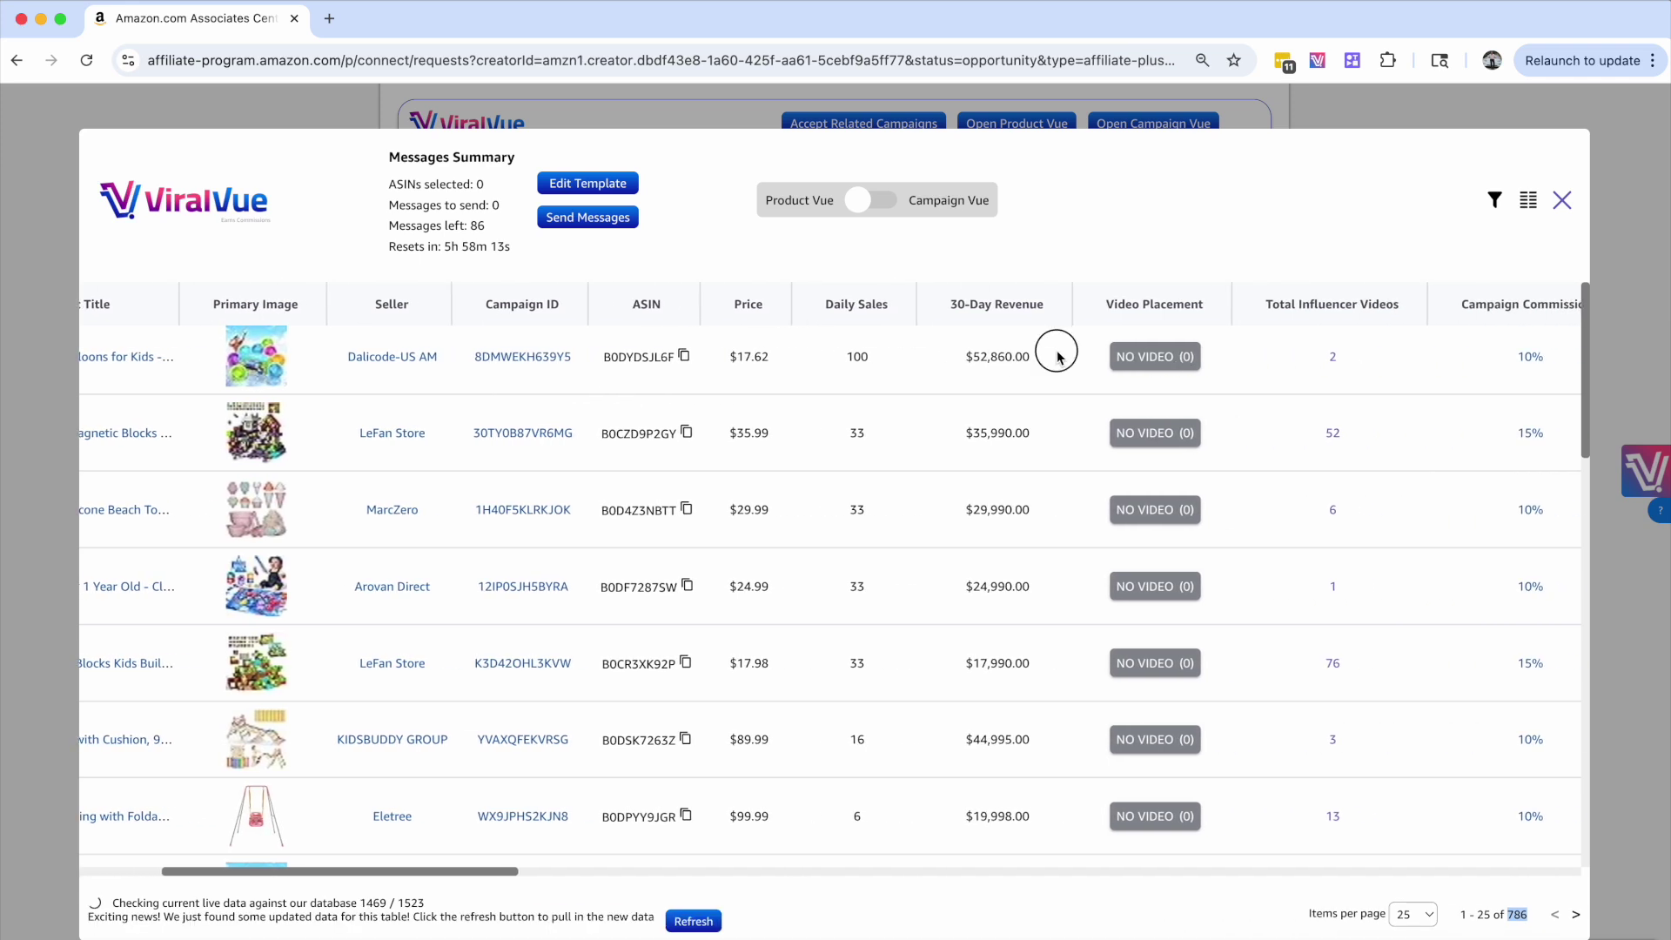
drag(1055, 347, 957, 357)
drag(1354, 354, 1274, 359)
scroll(1274, 360, right, 2)
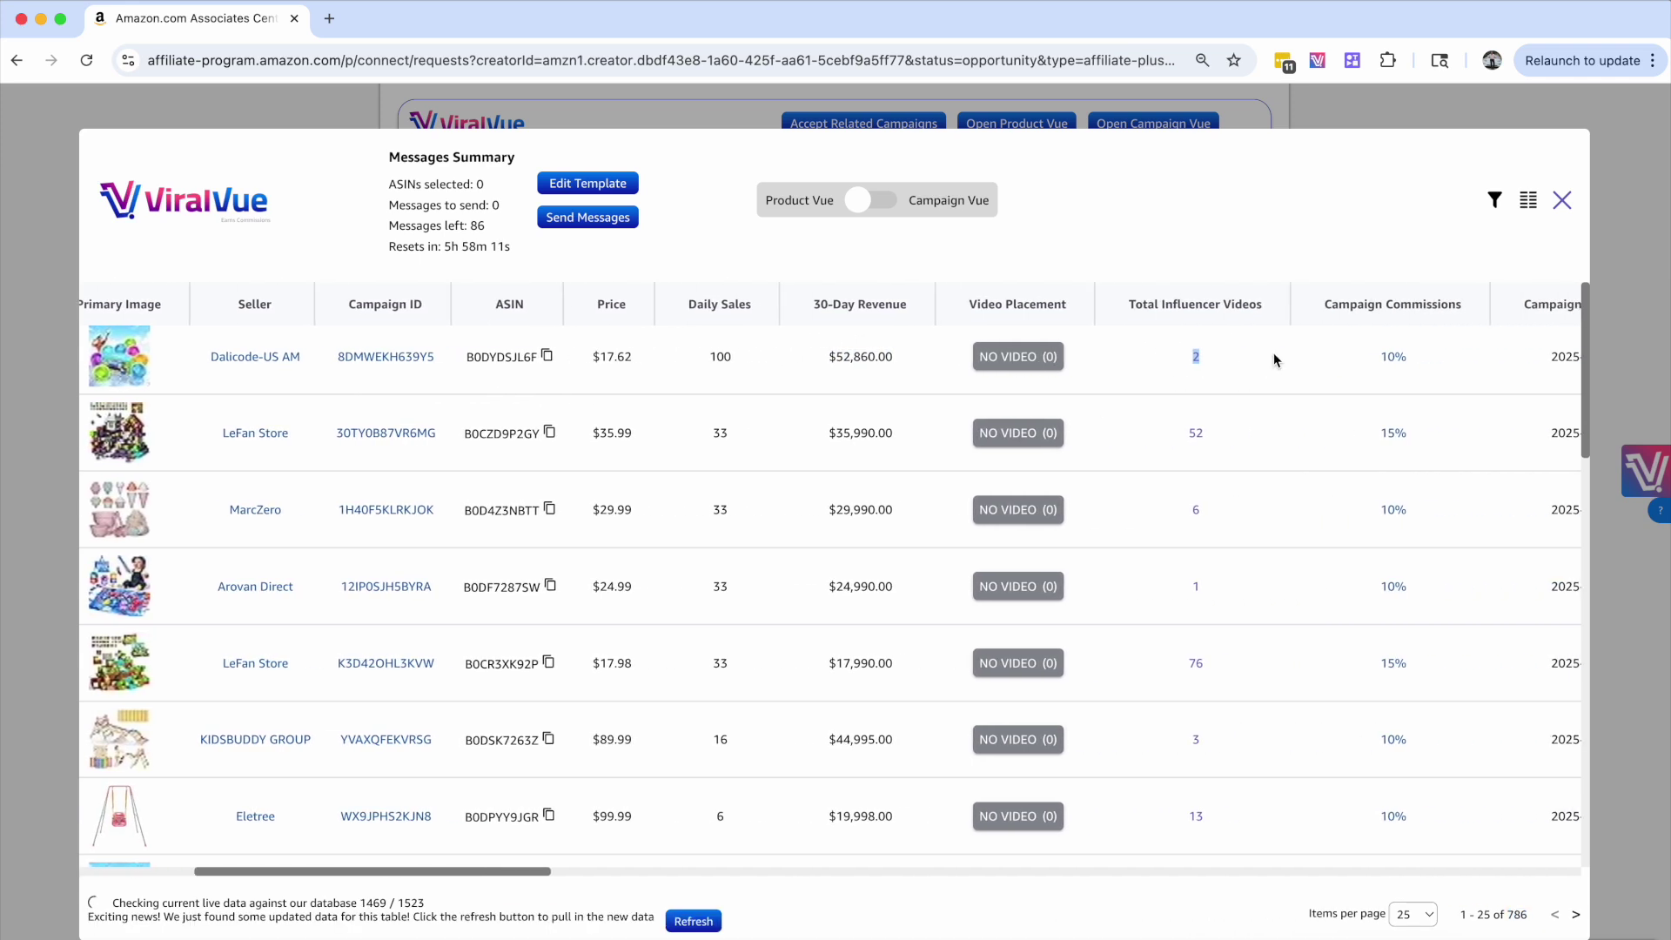
drag(1465, 357, 1357, 362)
scroll(1179, 429, left, 6)
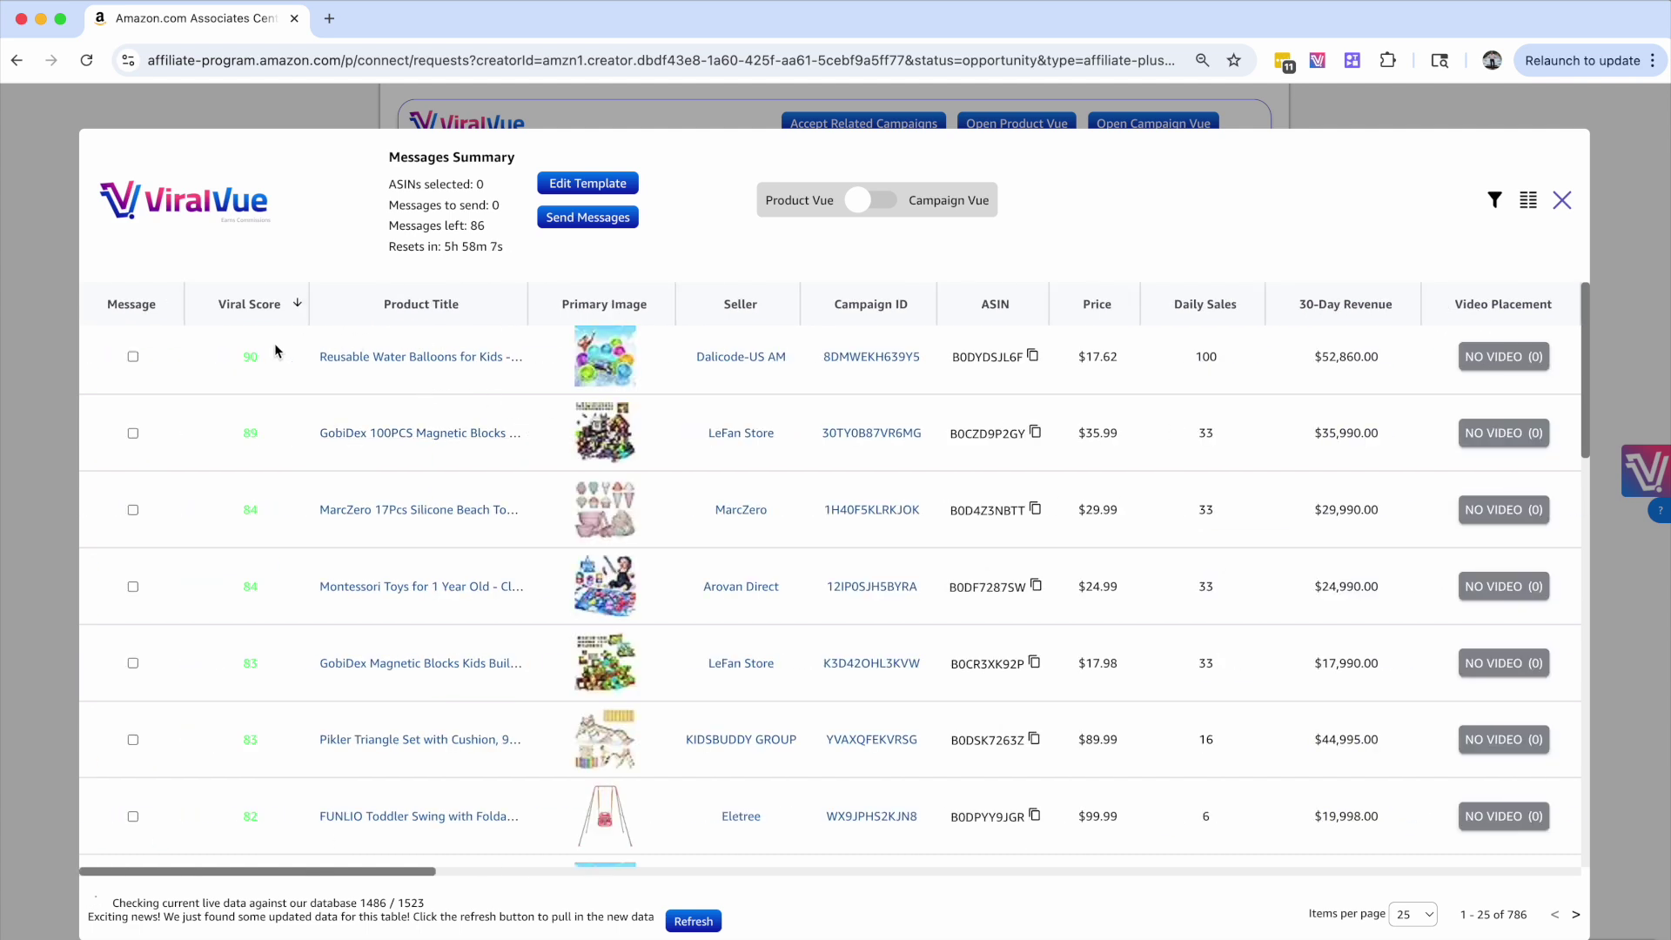
click(1562, 200)
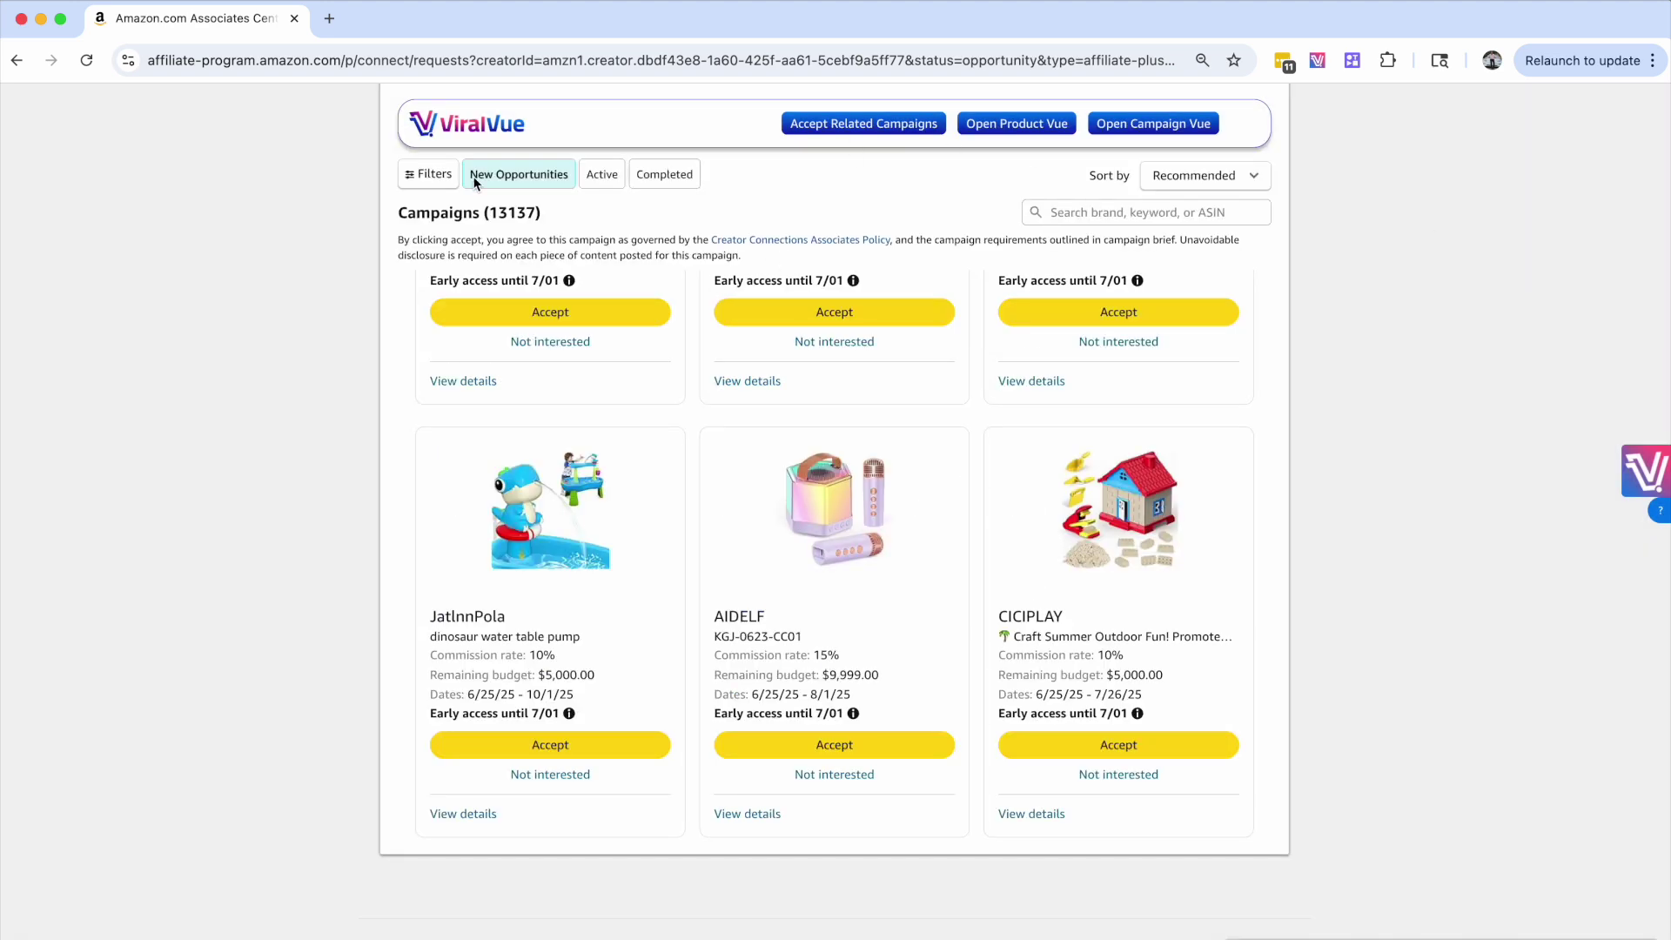
Replace the Toys & Games filter with Tools & Home Improvement, showing 14231 campaigns
click(431, 175)
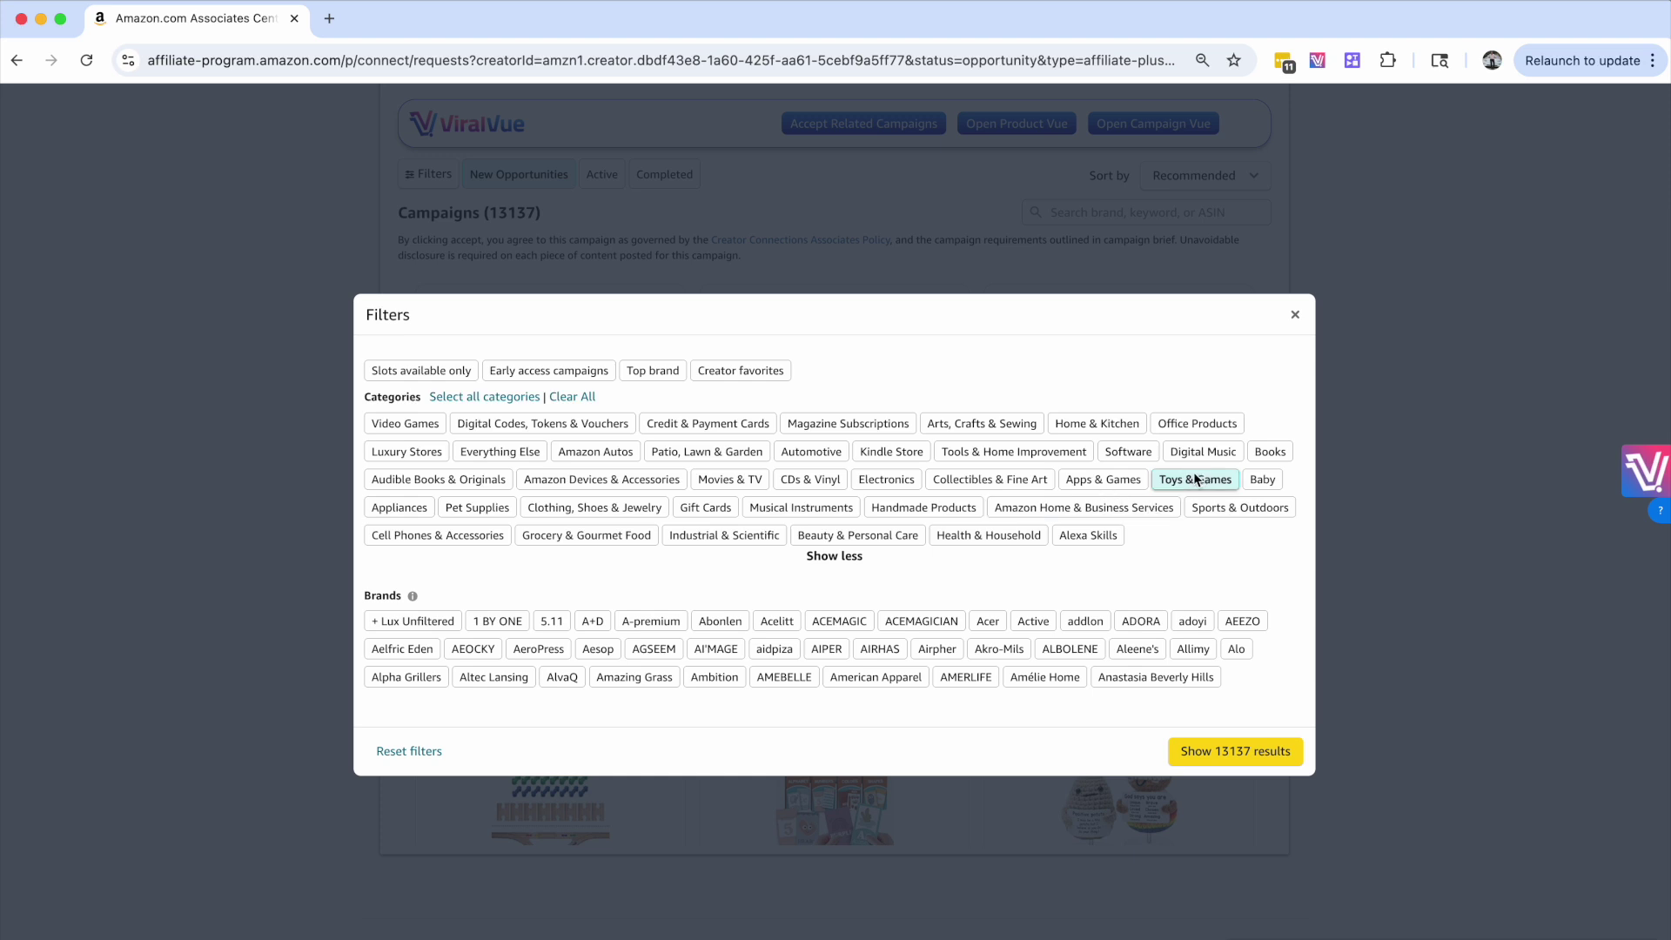
click(581, 396)
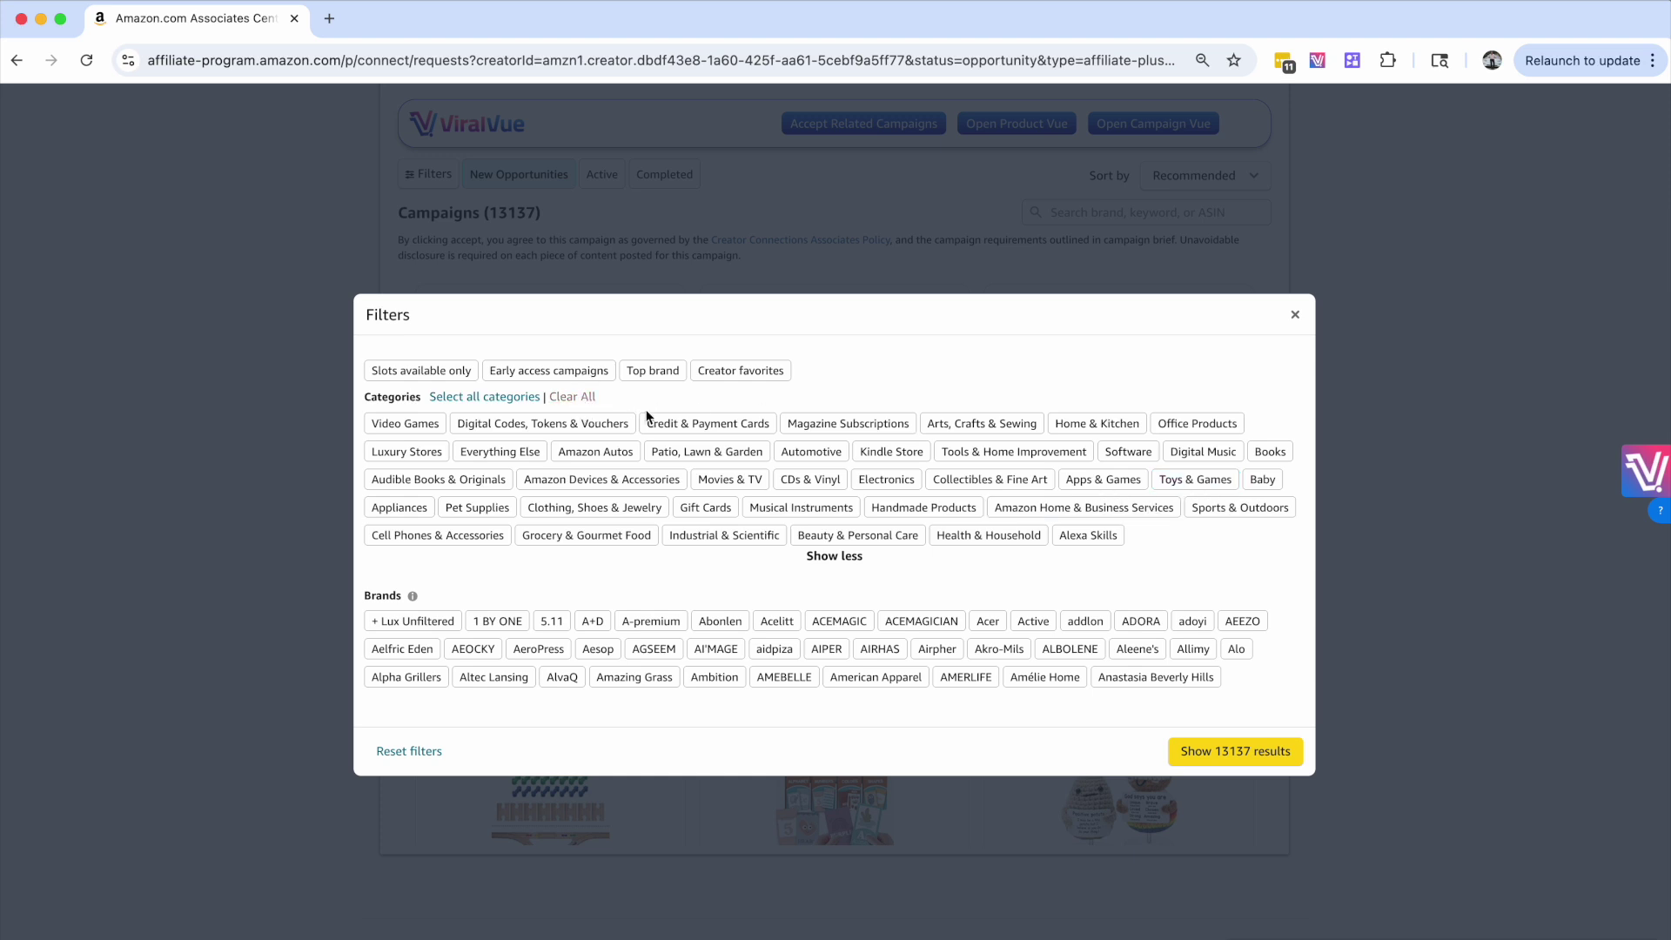
click(1020, 452)
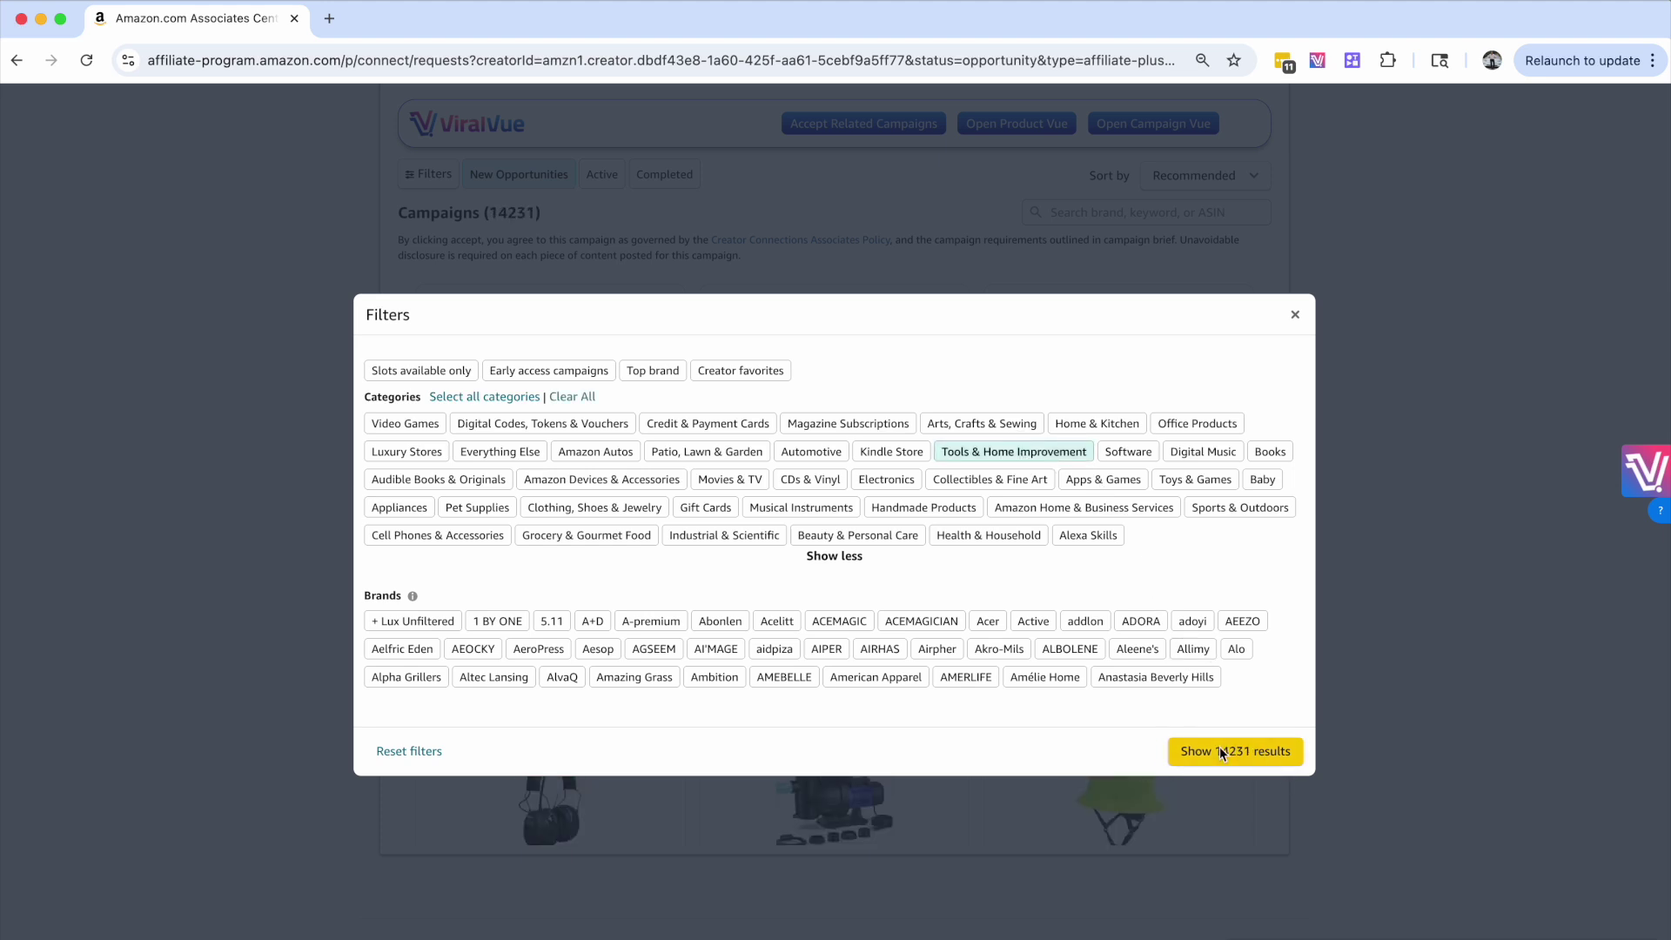
click(1248, 755)
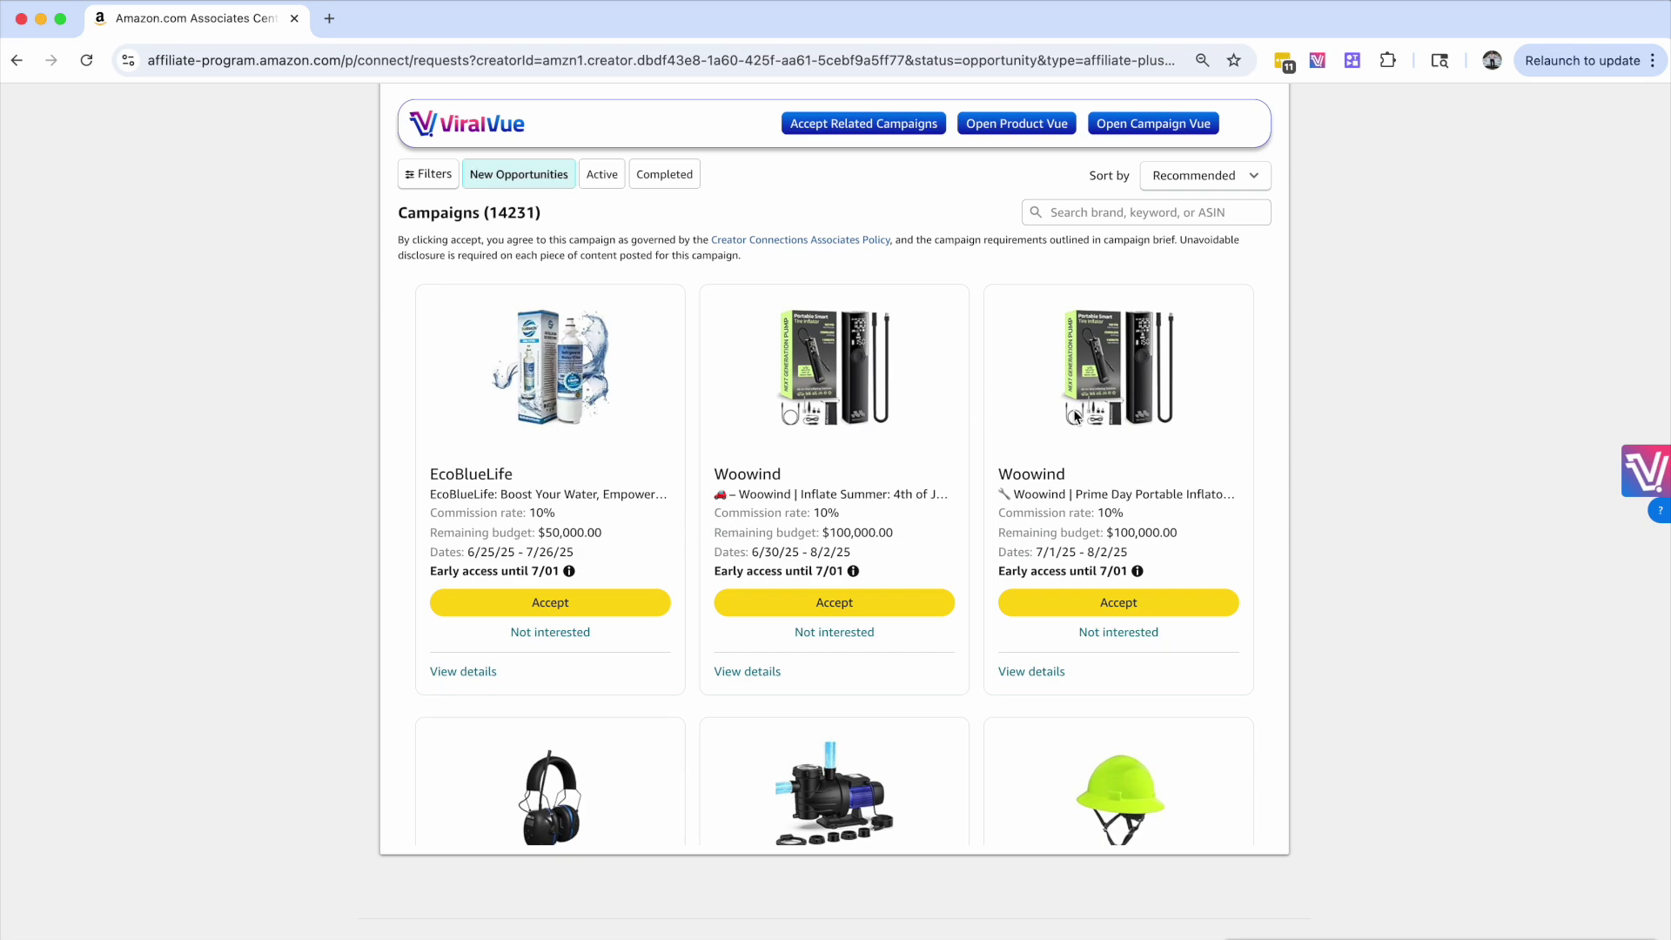
scroll(870, 425, down, 15)
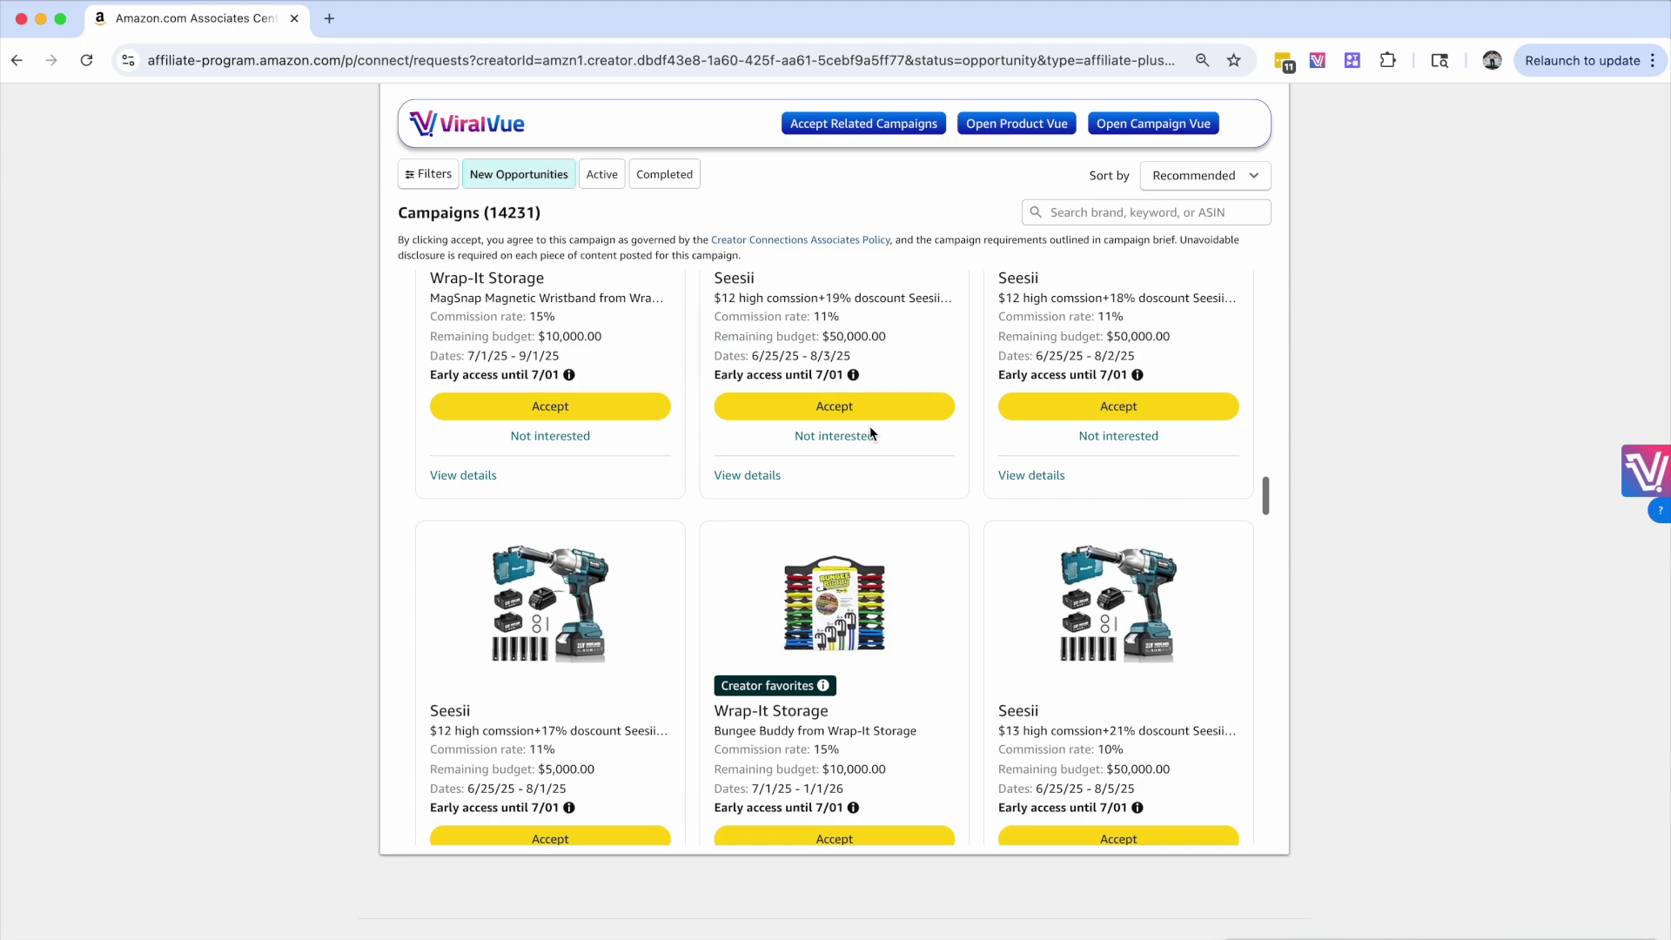
scroll(869, 425, down, 10)
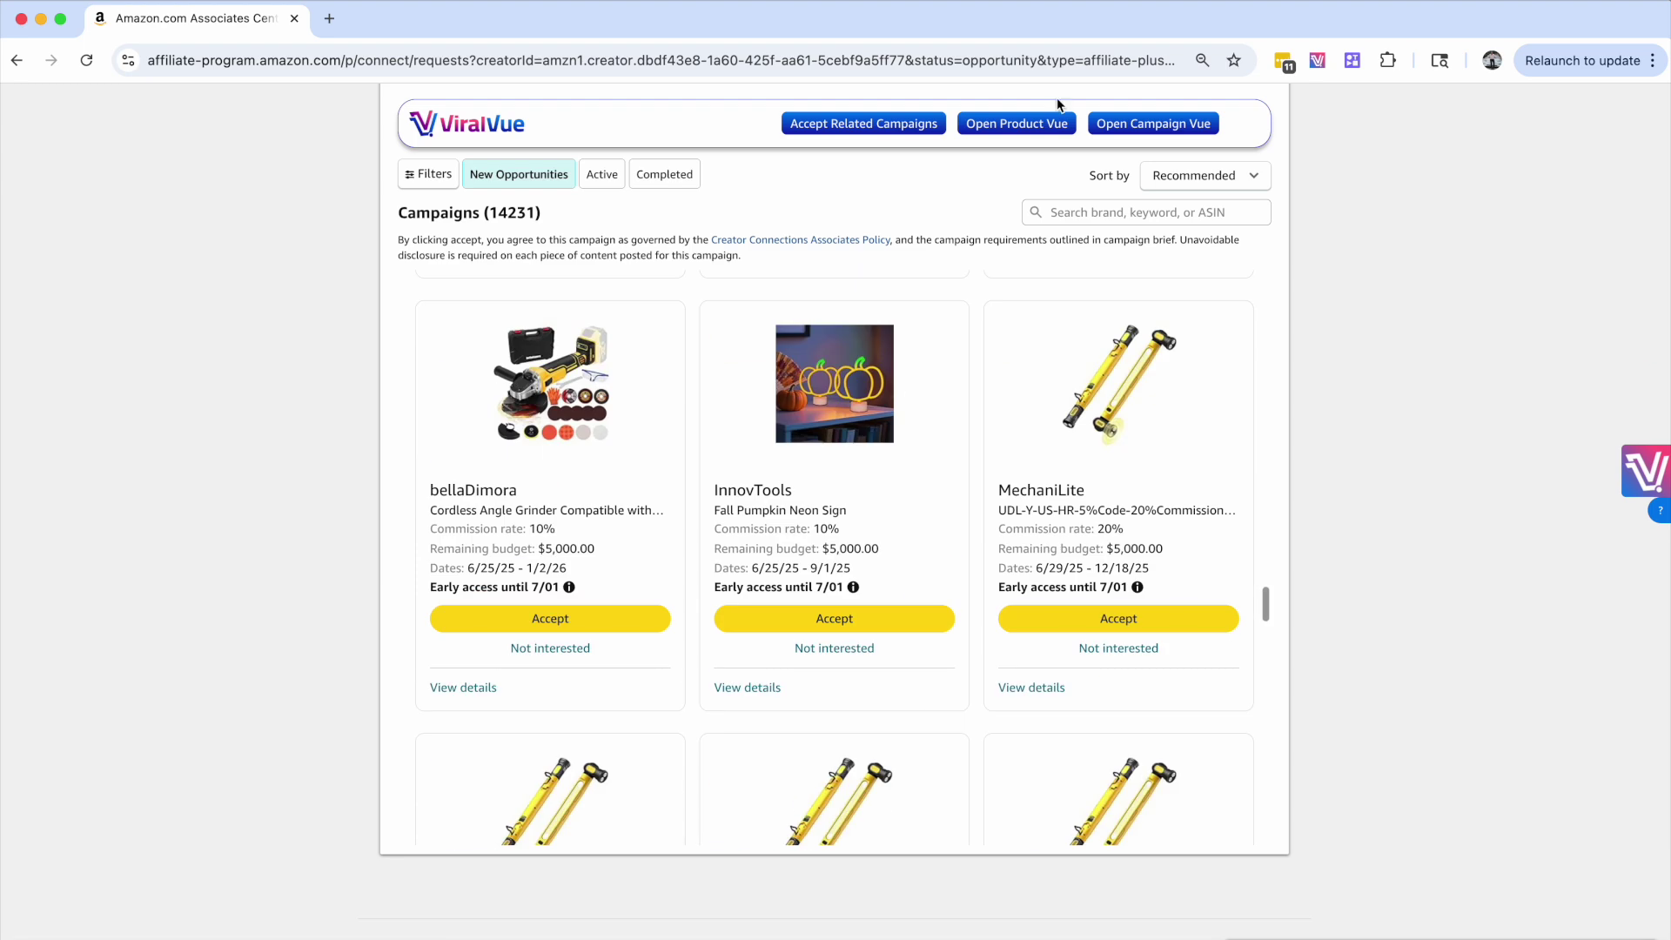
Review the tools Product Vue table of 965 products, noting the $37,590.00 top revenue
click(1034, 126)
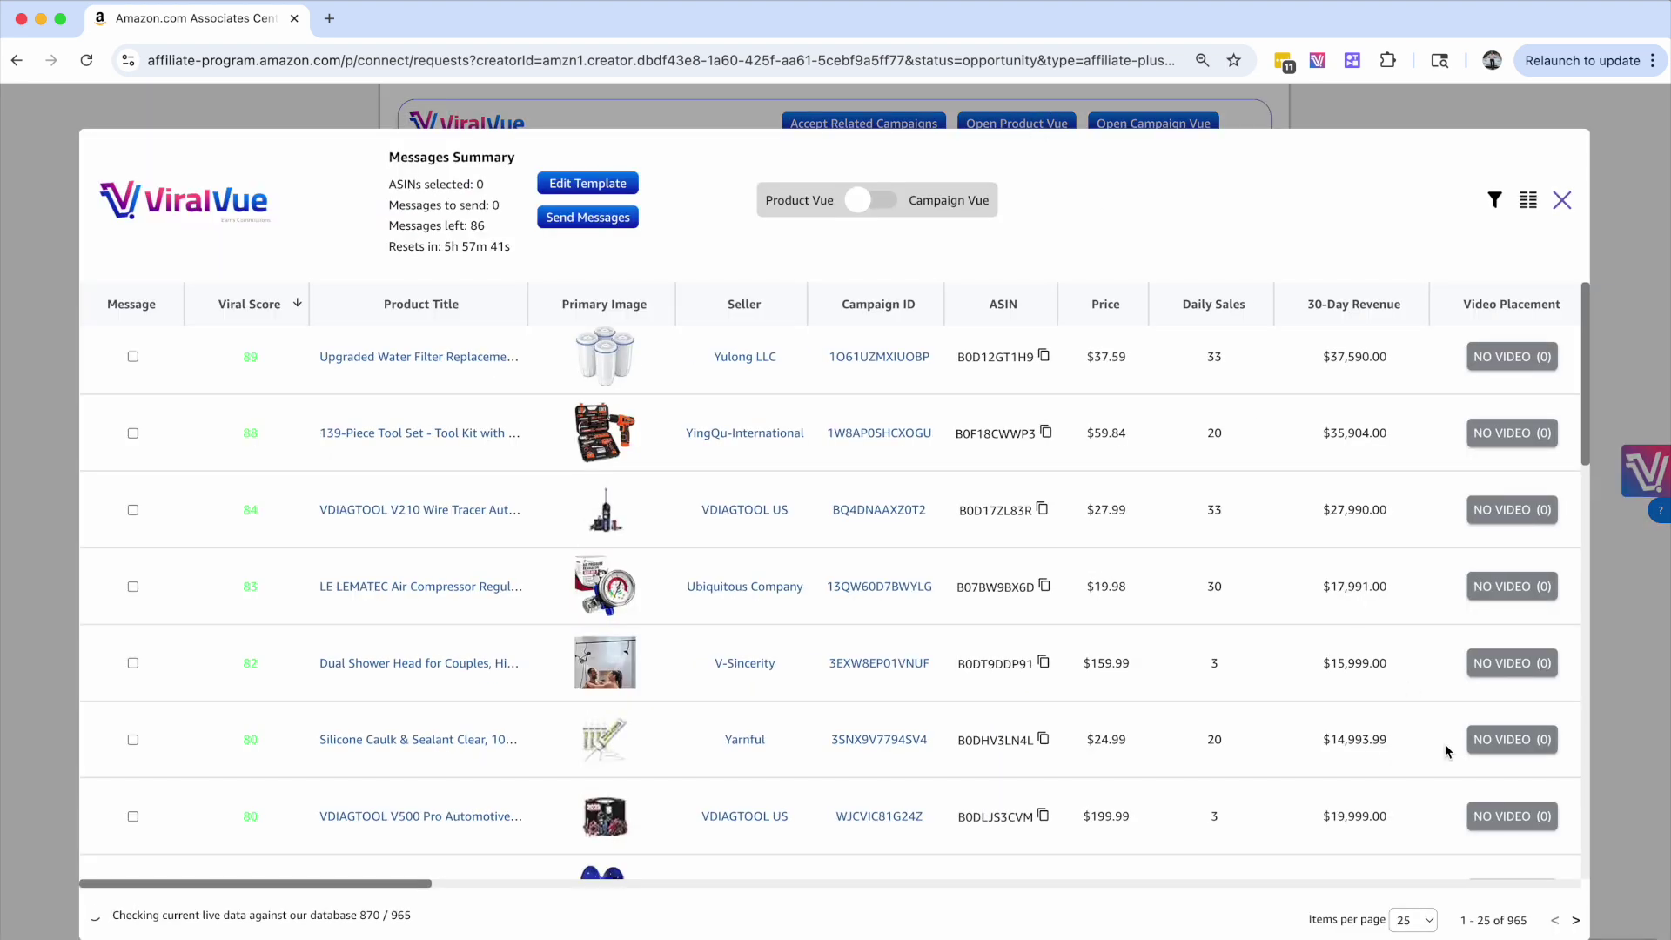
double_click(1530, 922)
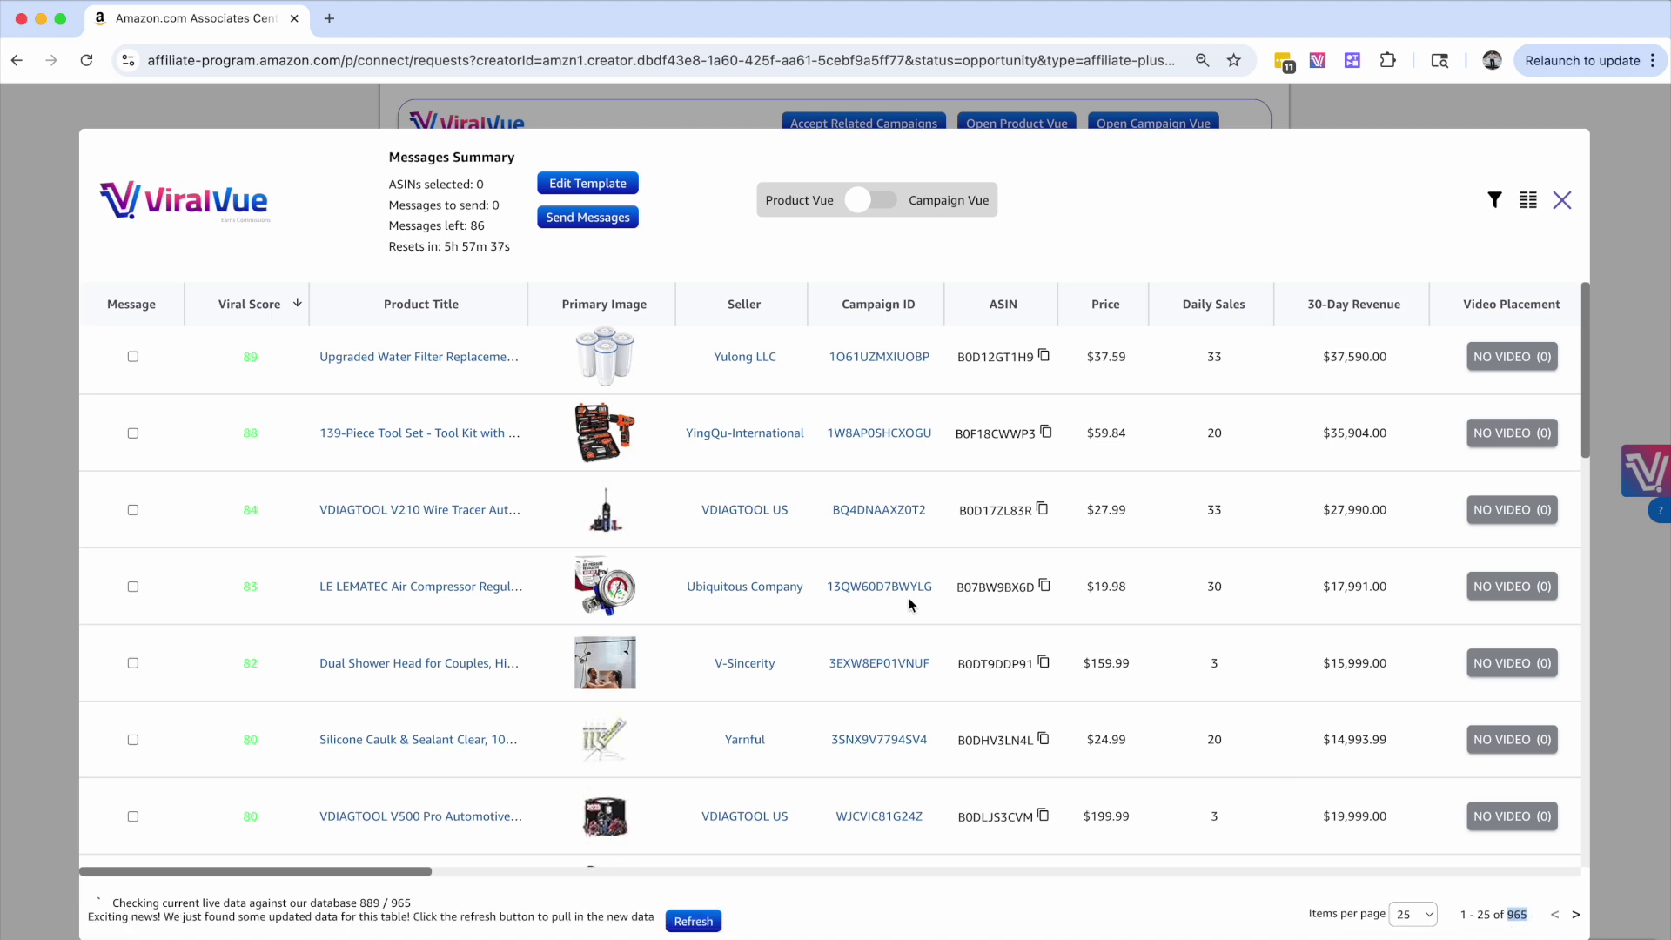
scroll(1262, 418, right, 2)
click(1271, 353)
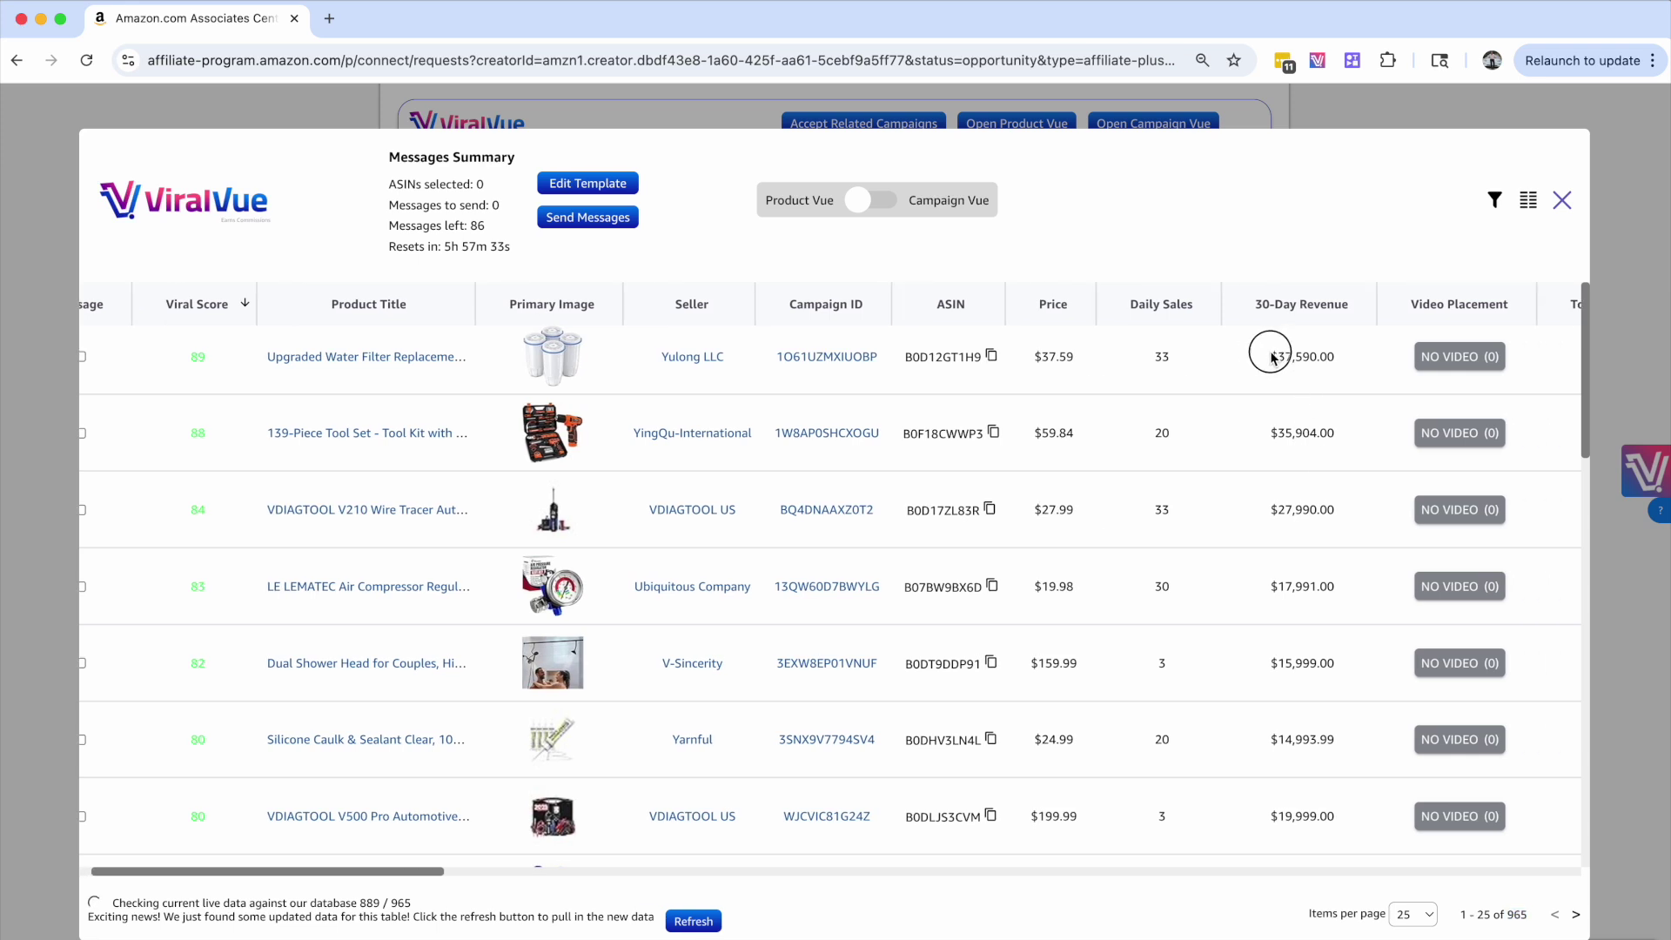
double_click(1271, 357)
scroll(1344, 350, right, 5)
drag(1407, 352, 1355, 359)
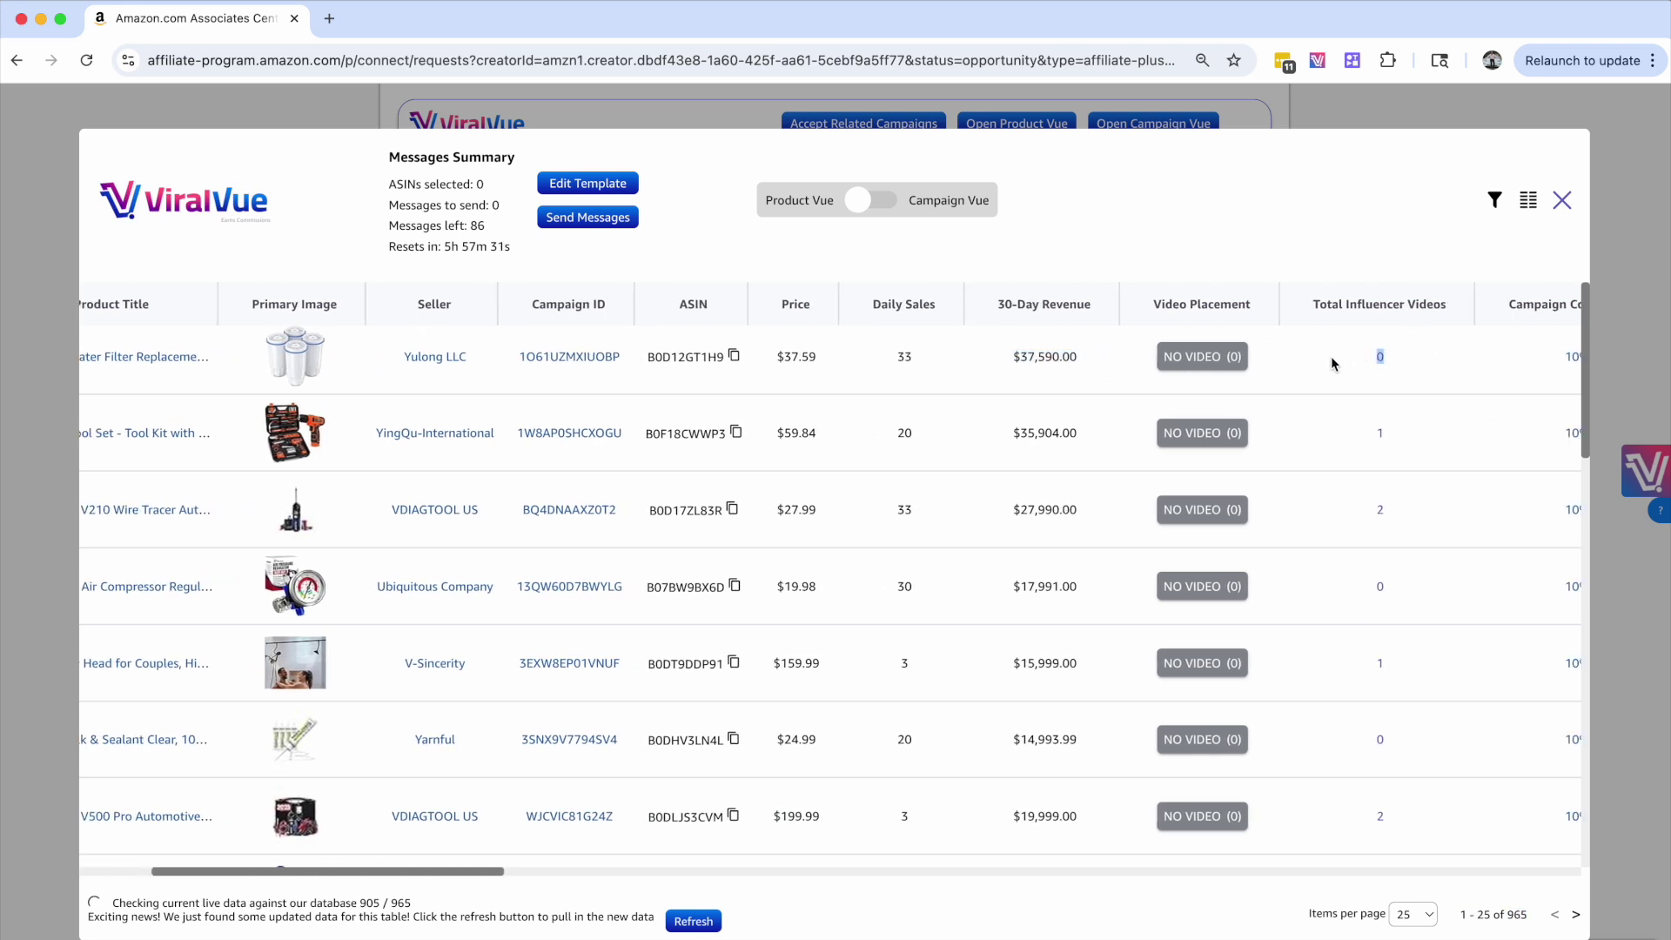
scroll(1330, 357, left, 10)
click(1562, 201)
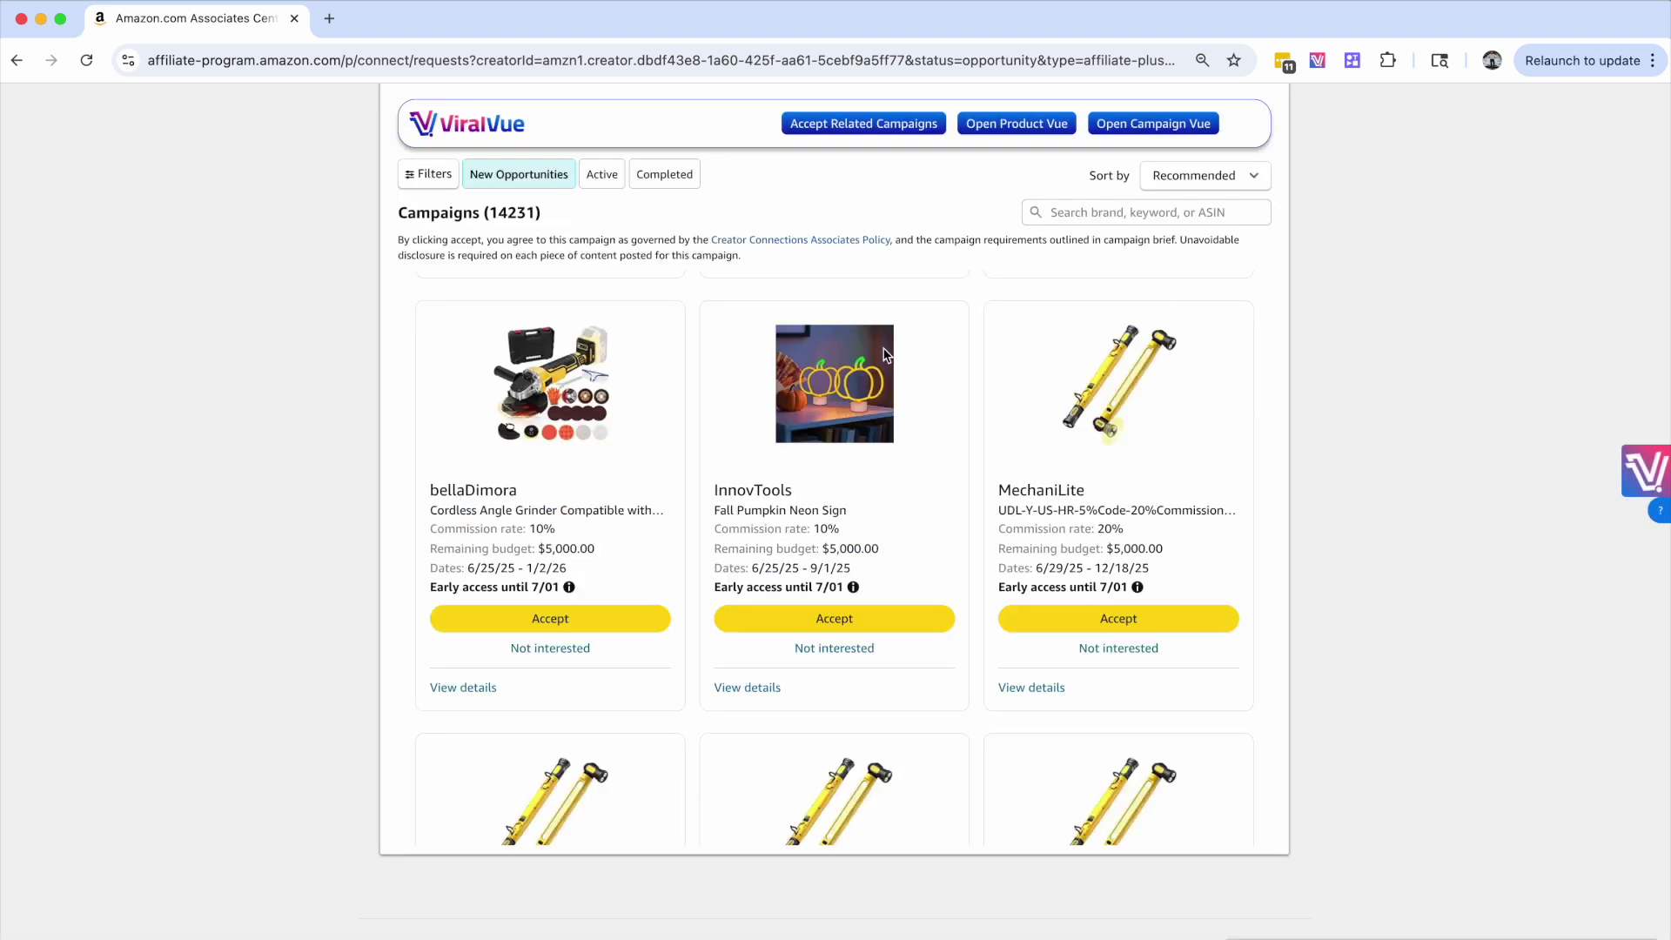
scroll(886, 356, up, 1)
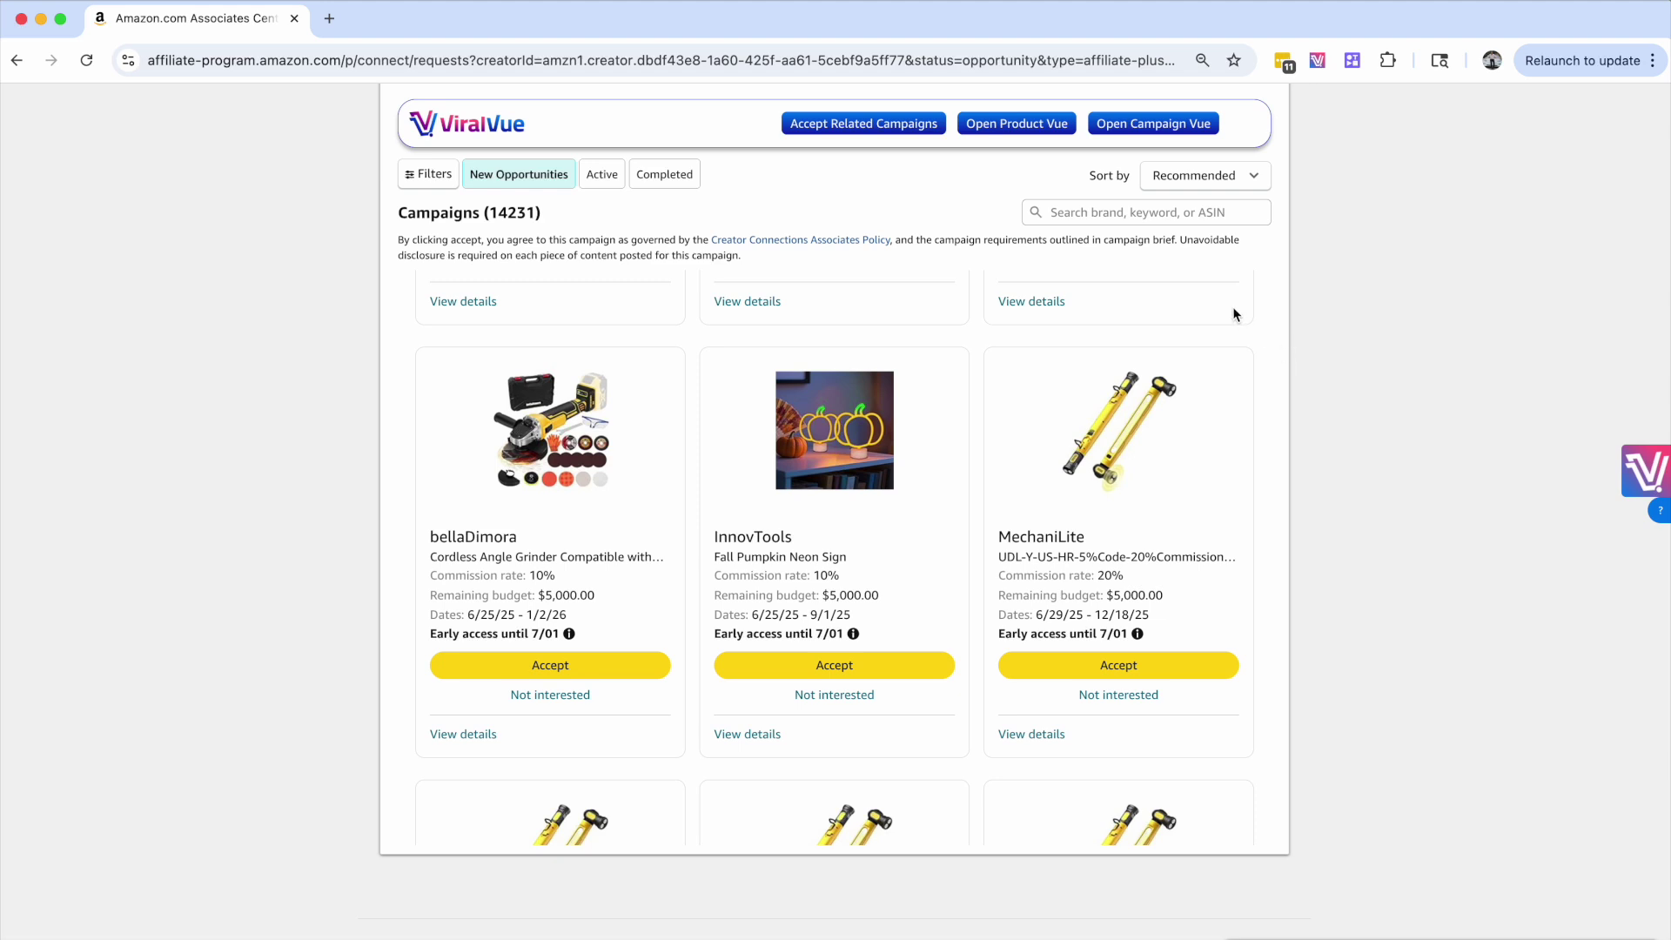
Sort Product Vue by campaign commission so 50% campaigns lead, then close it
click(1020, 131)
scroll(1316, 508, right, 10)
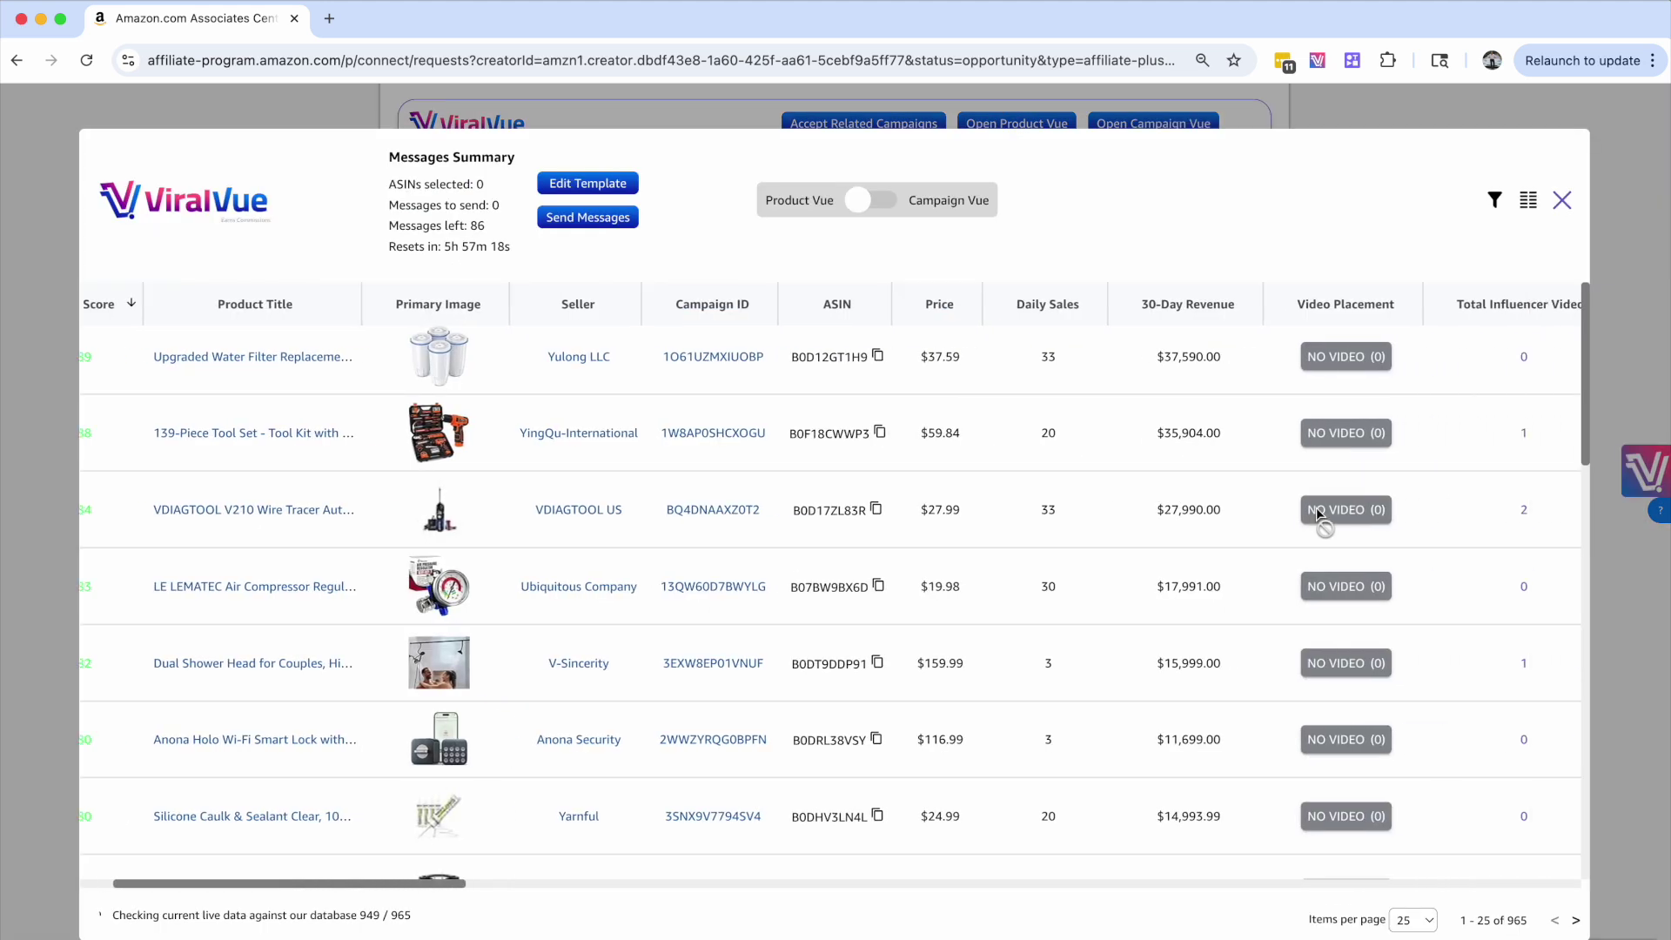
click(1229, 306)
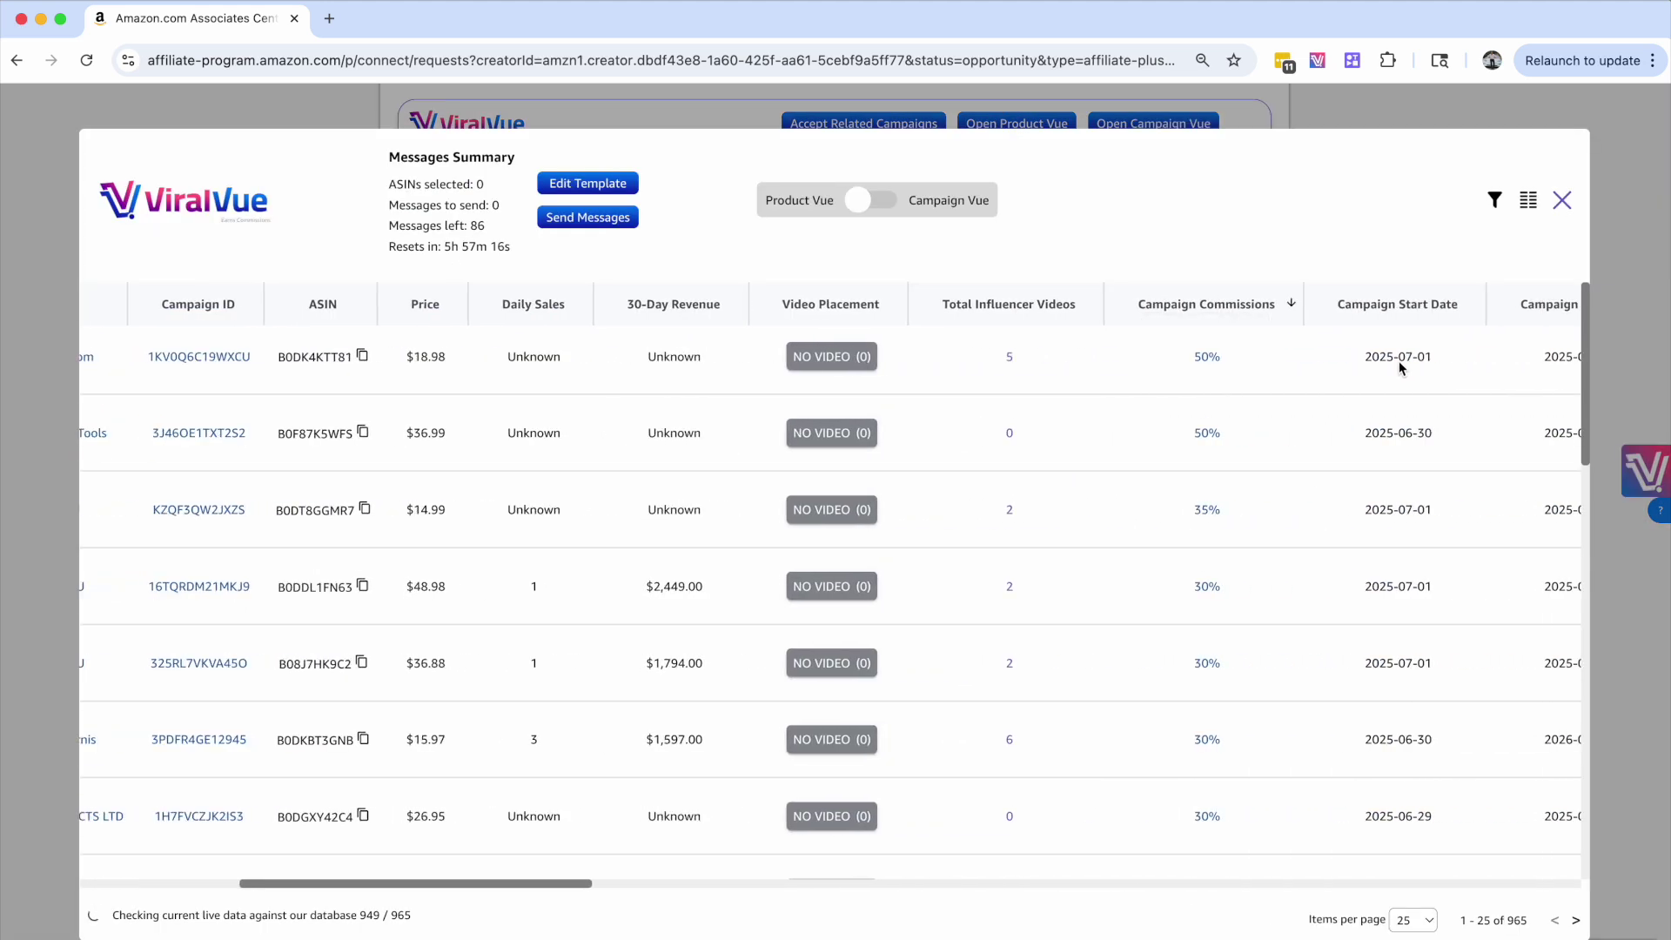
drag(1186, 358, 1246, 361)
drag(1196, 510, 1231, 511)
scroll(1230, 511, down, 2)
scroll(1232, 509, up, 2)
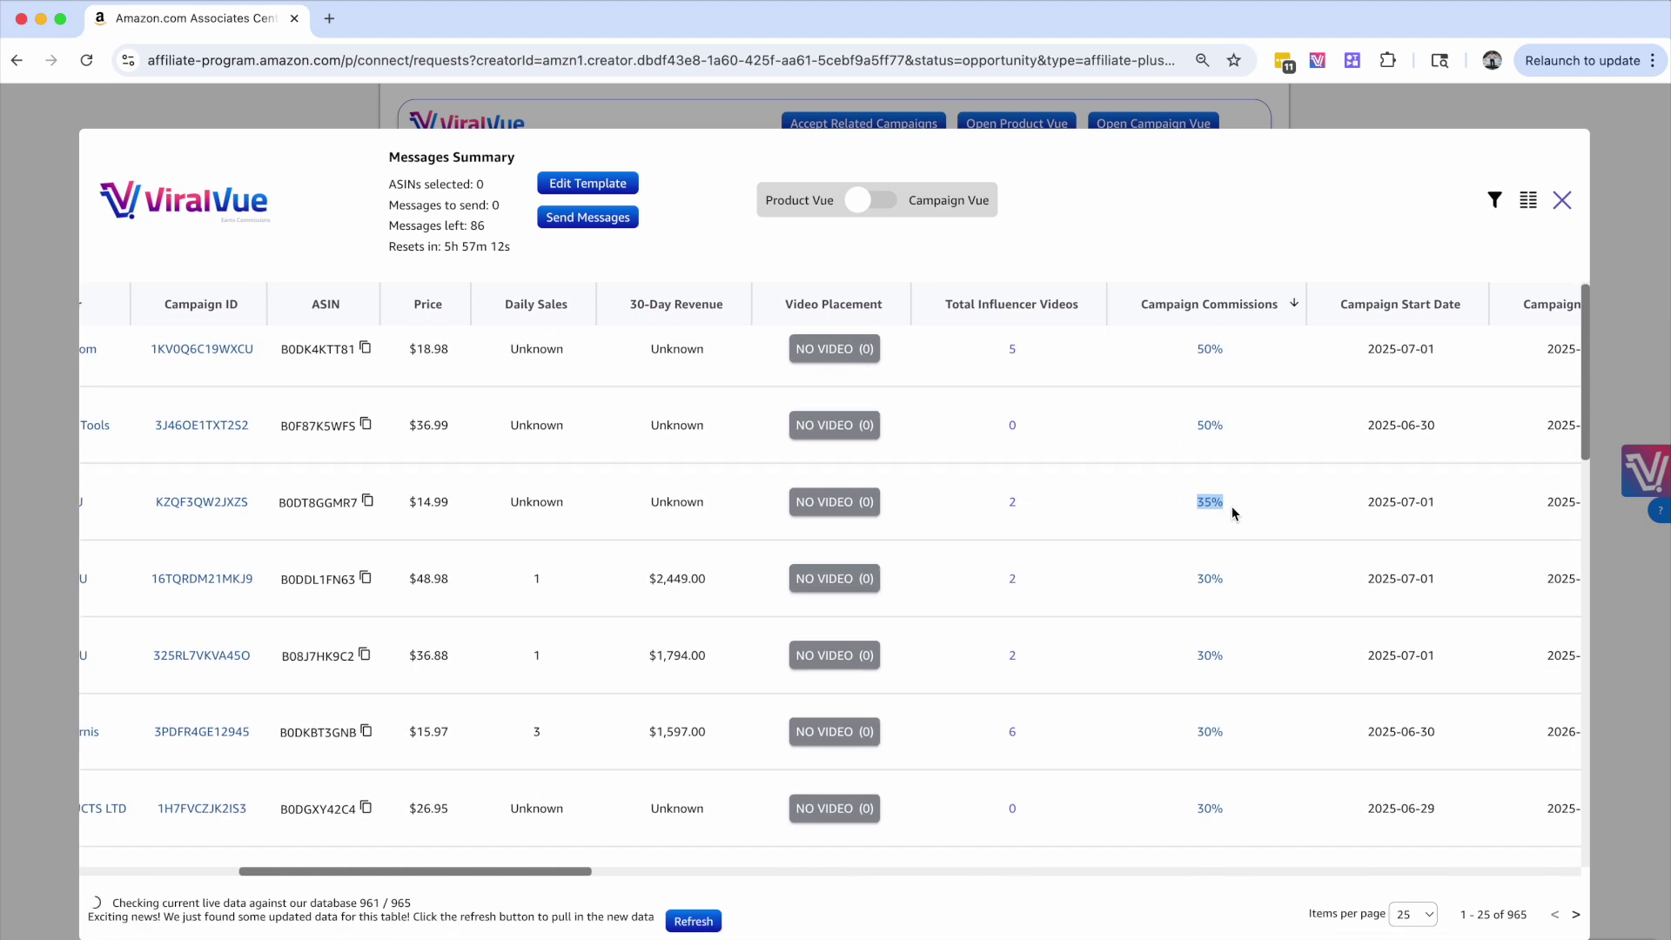
mouse_move(1224, 313)
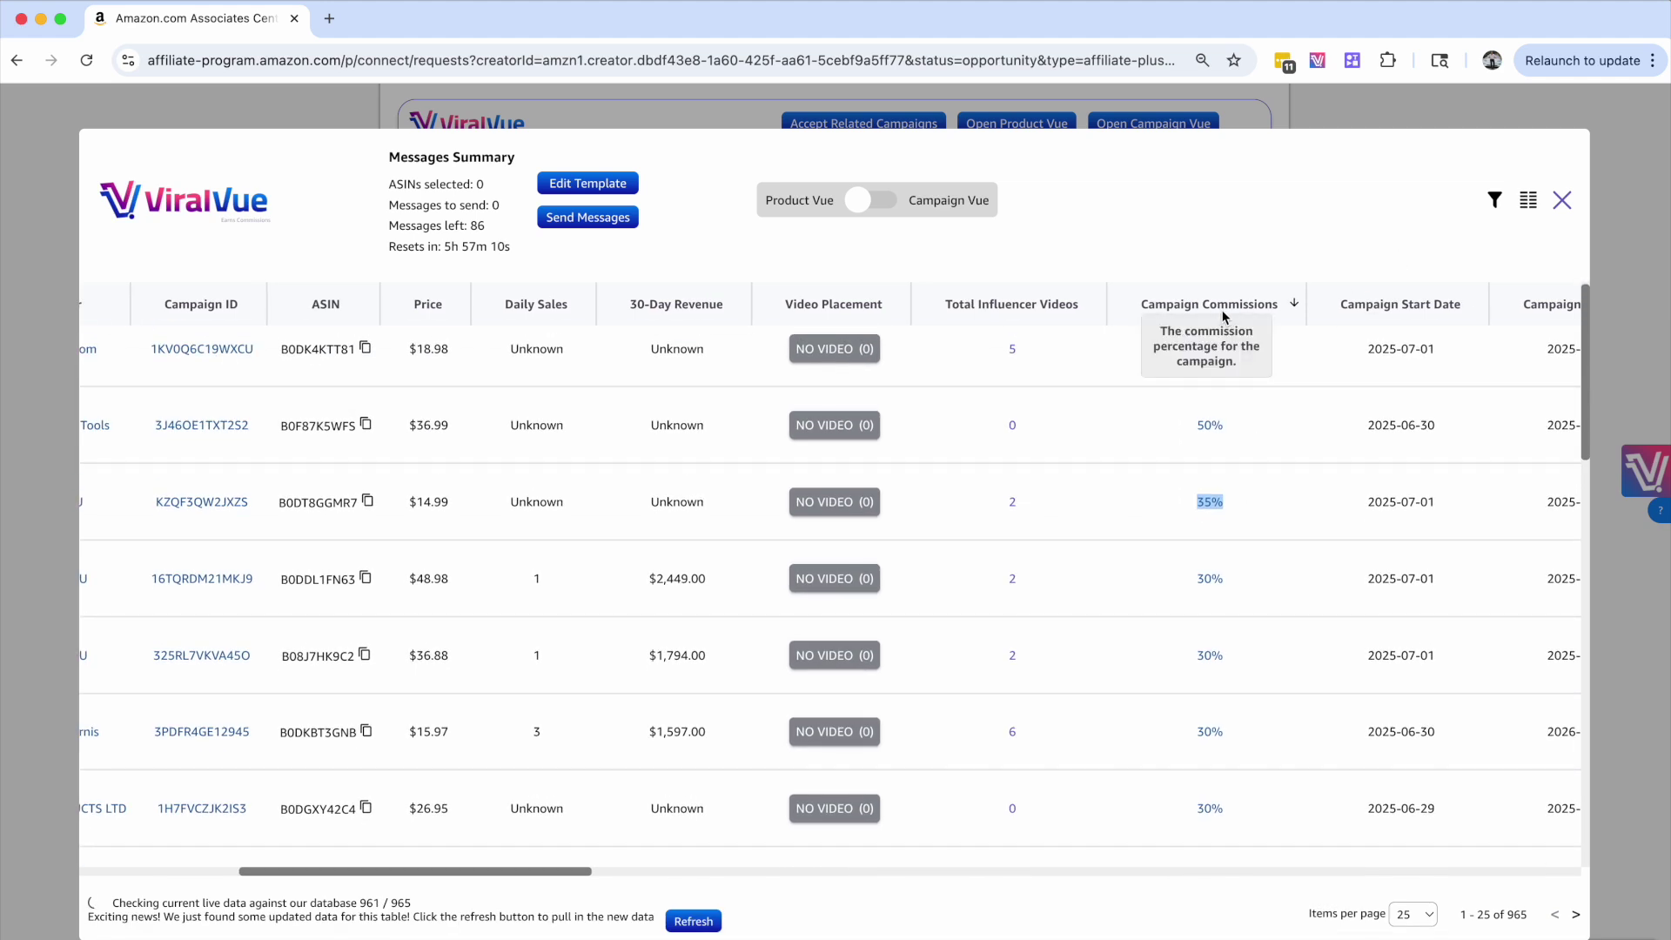
click(1564, 202)
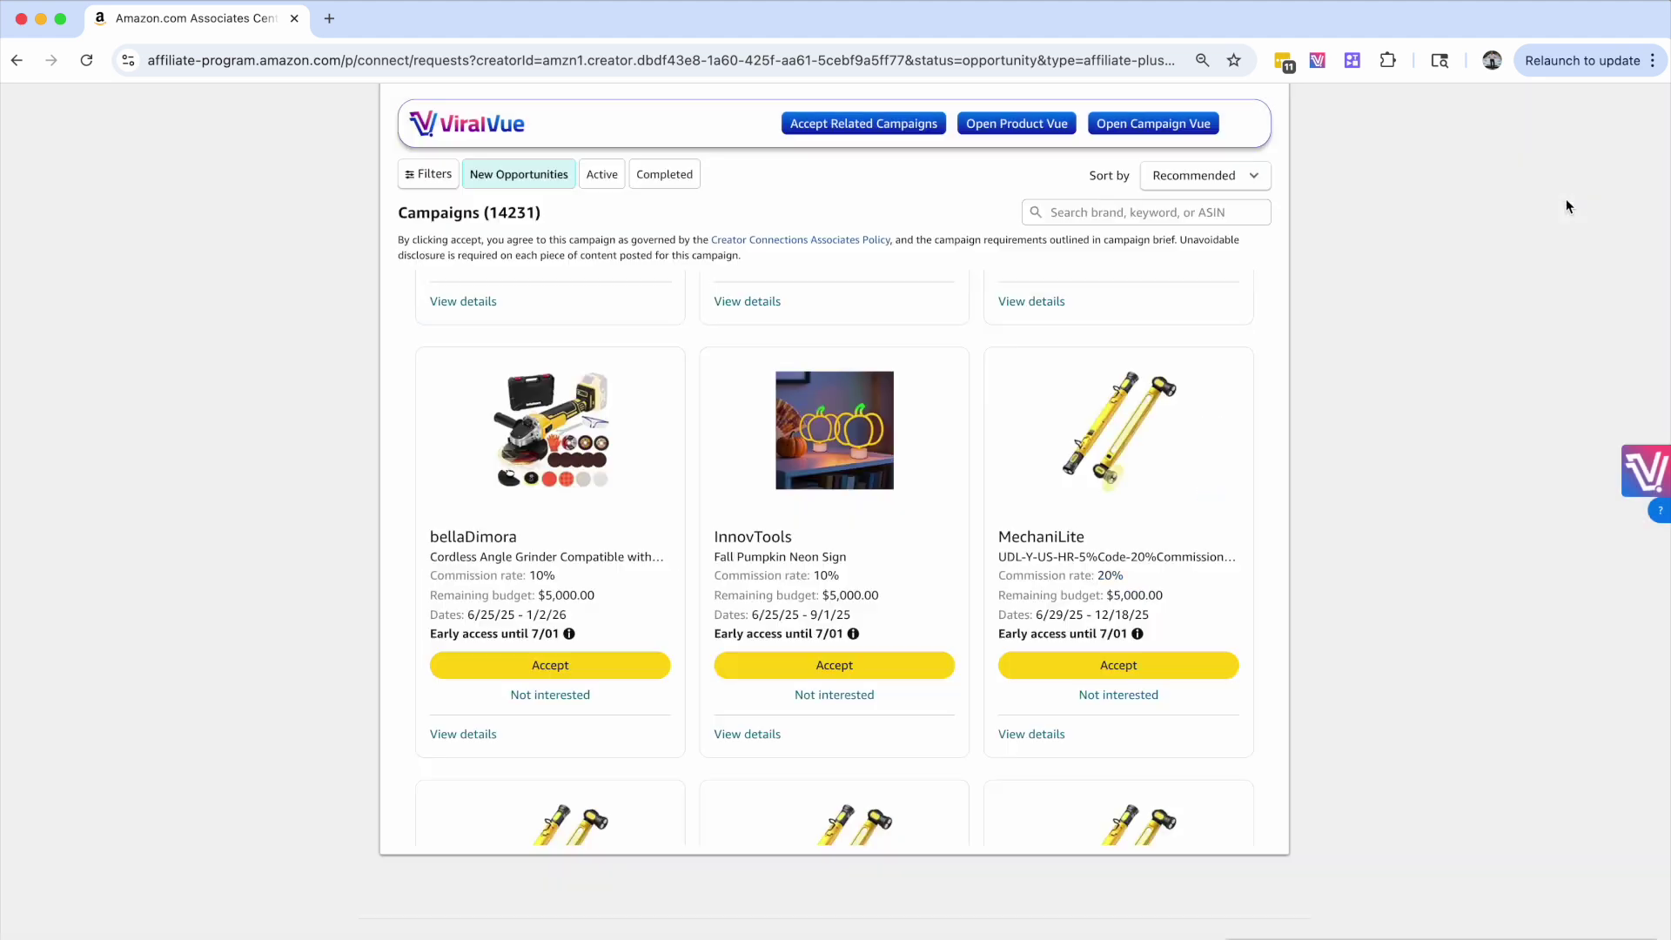
Reopen Product Vue to list the 965 tools products, led by the 89-score Upgraded Water Filter
click(997, 129)
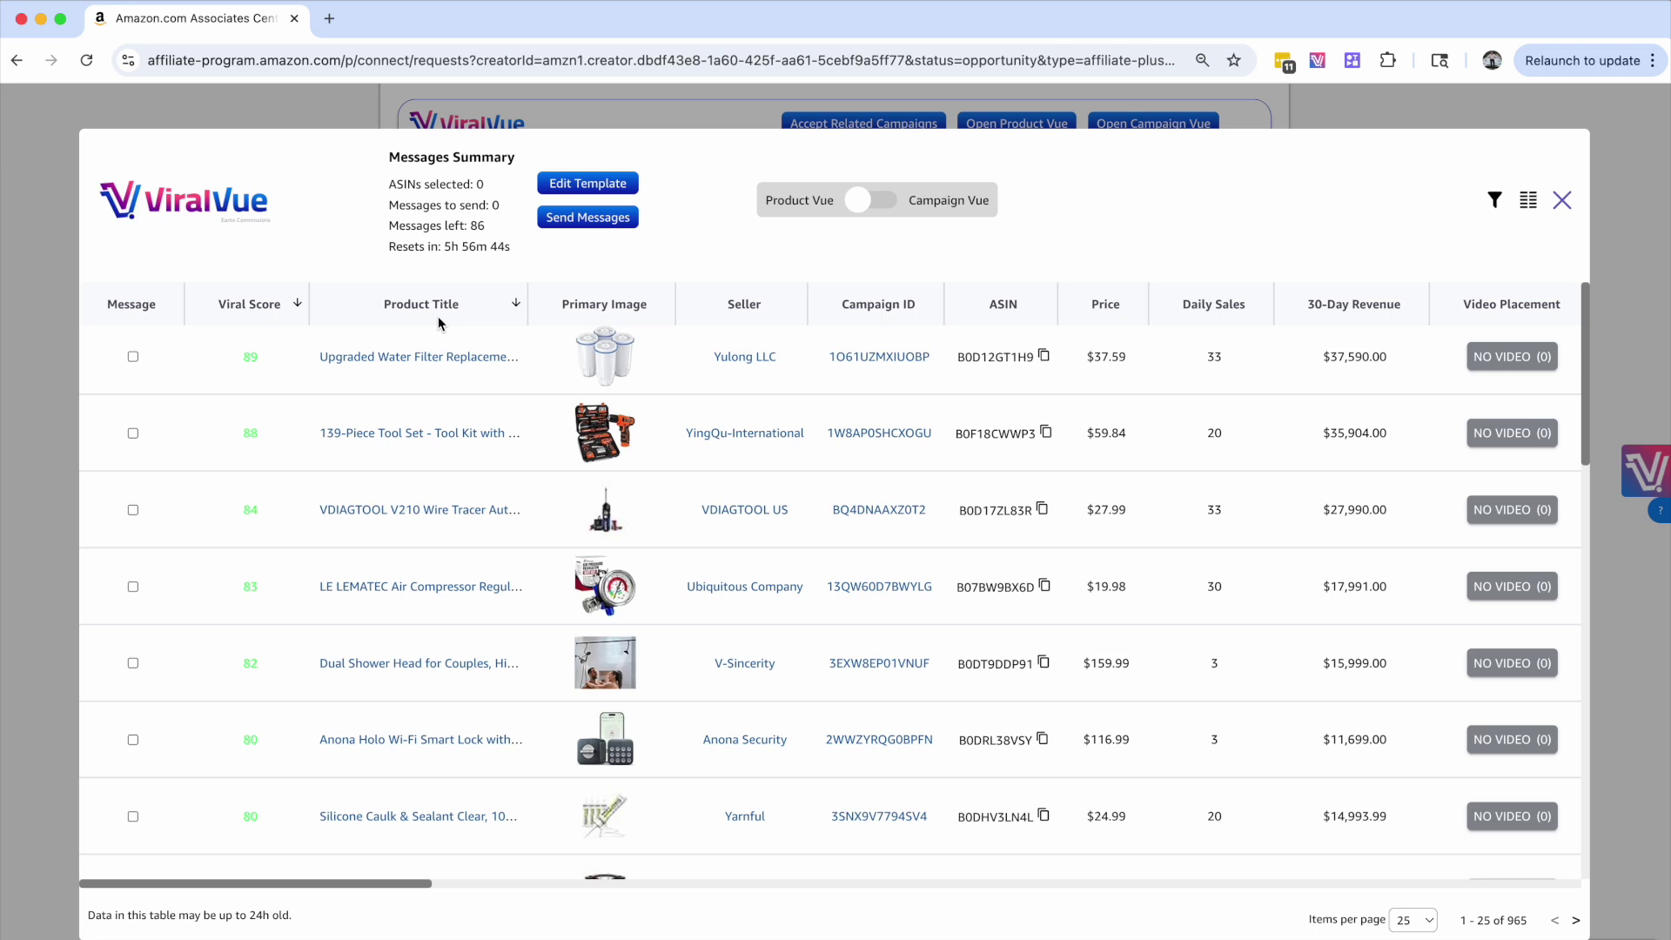
Tick Message for the water filter, 139-piece tool set and VDIAGTOOL wire tracer
click(133, 356)
click(132, 433)
click(133, 509)
Review the outreach template and its {{asins}} placeholder, closing without changes
click(585, 186)
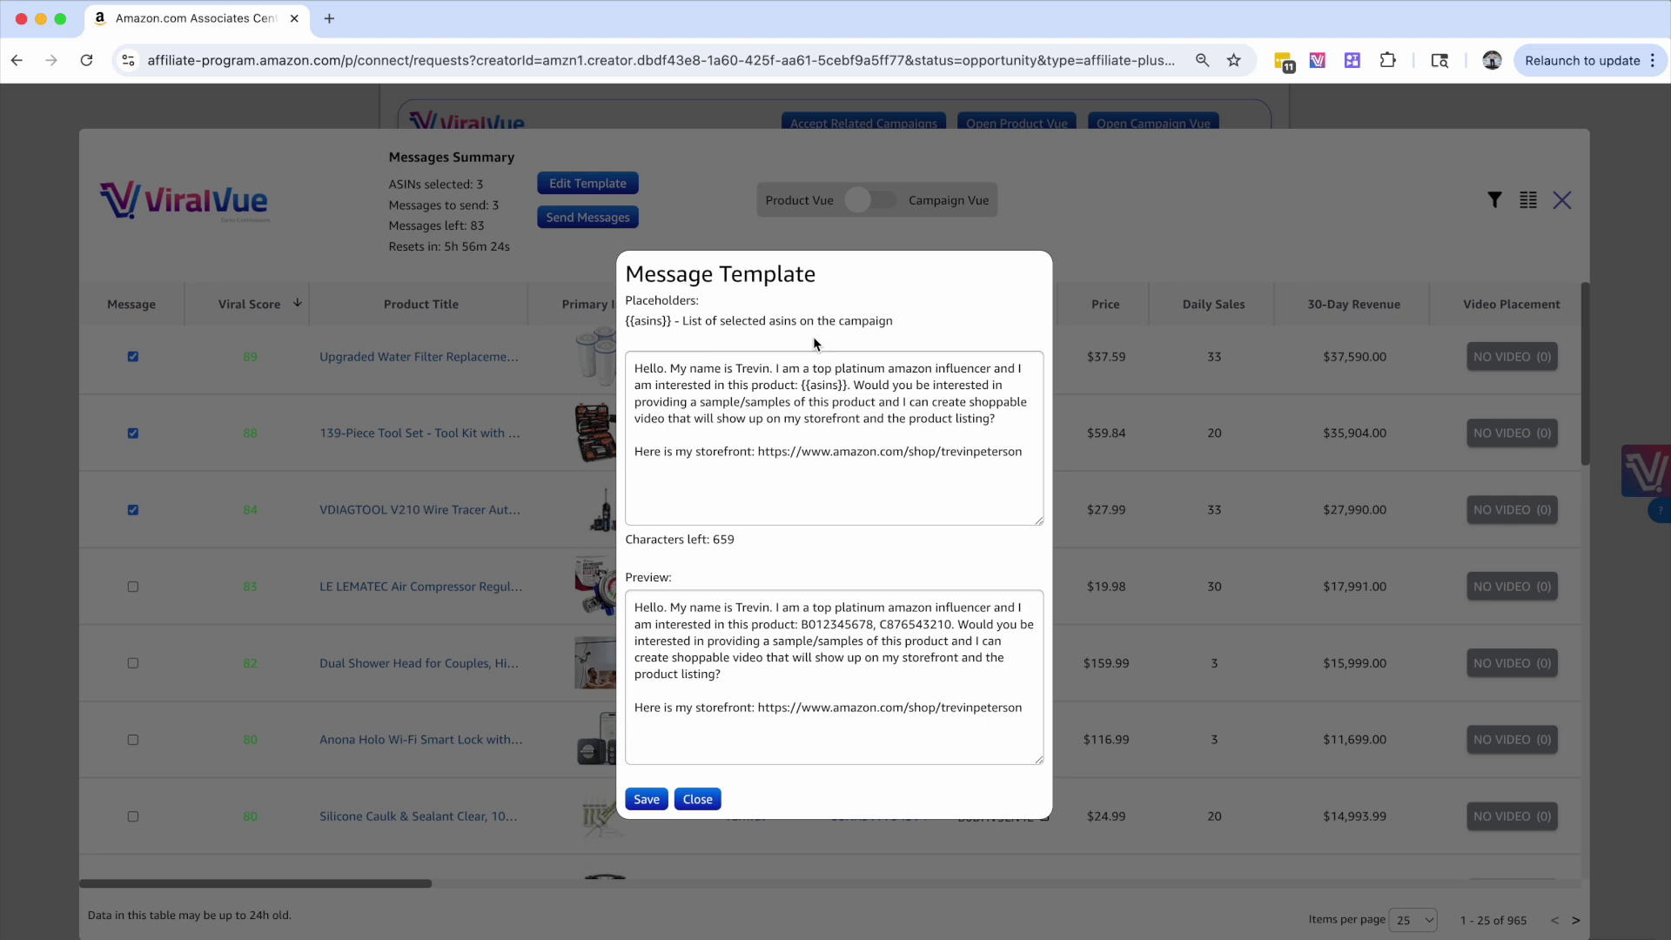
drag(1025, 451, 630, 369)
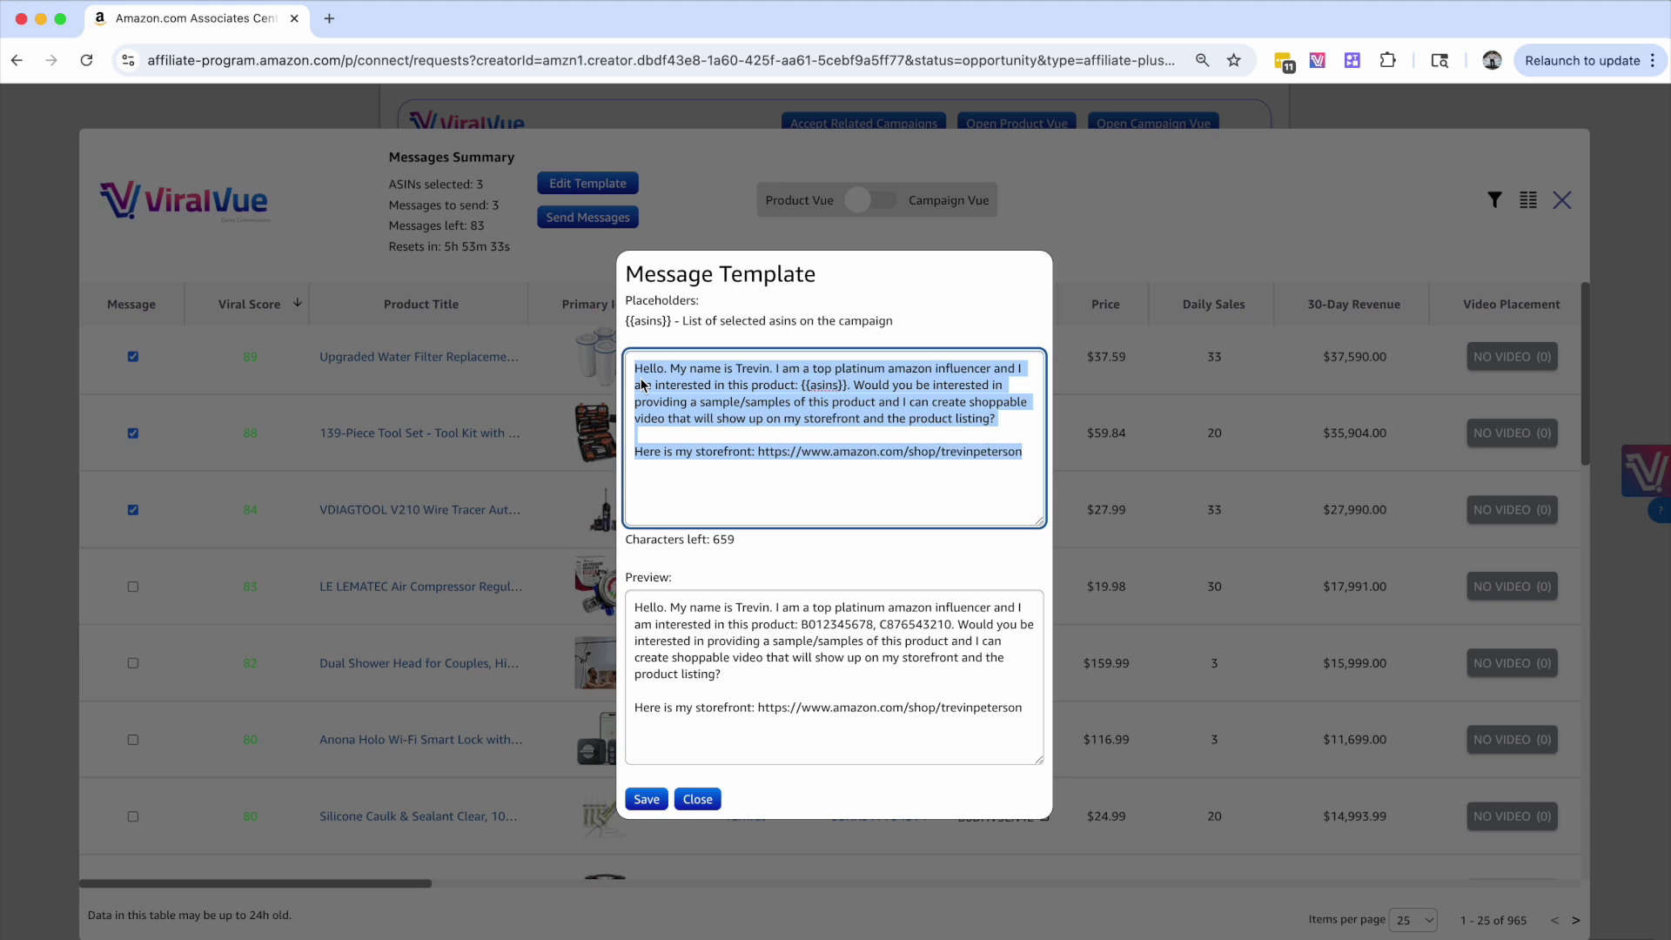
click(876, 390)
click(626, 324)
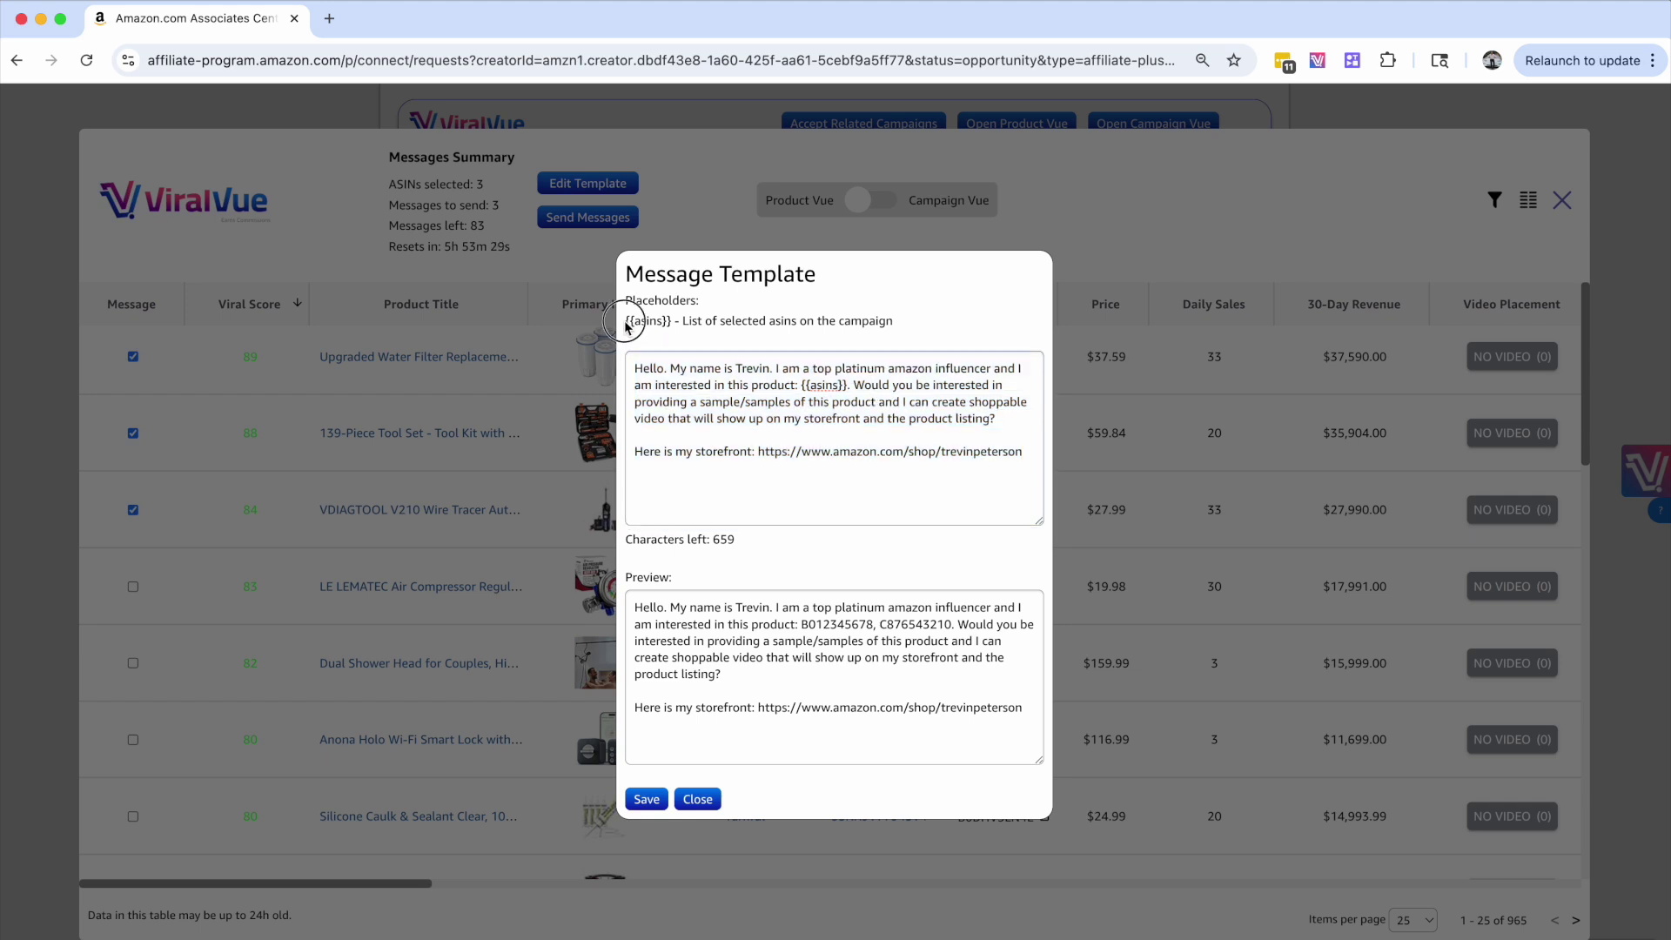
drag(626, 324, 678, 319)
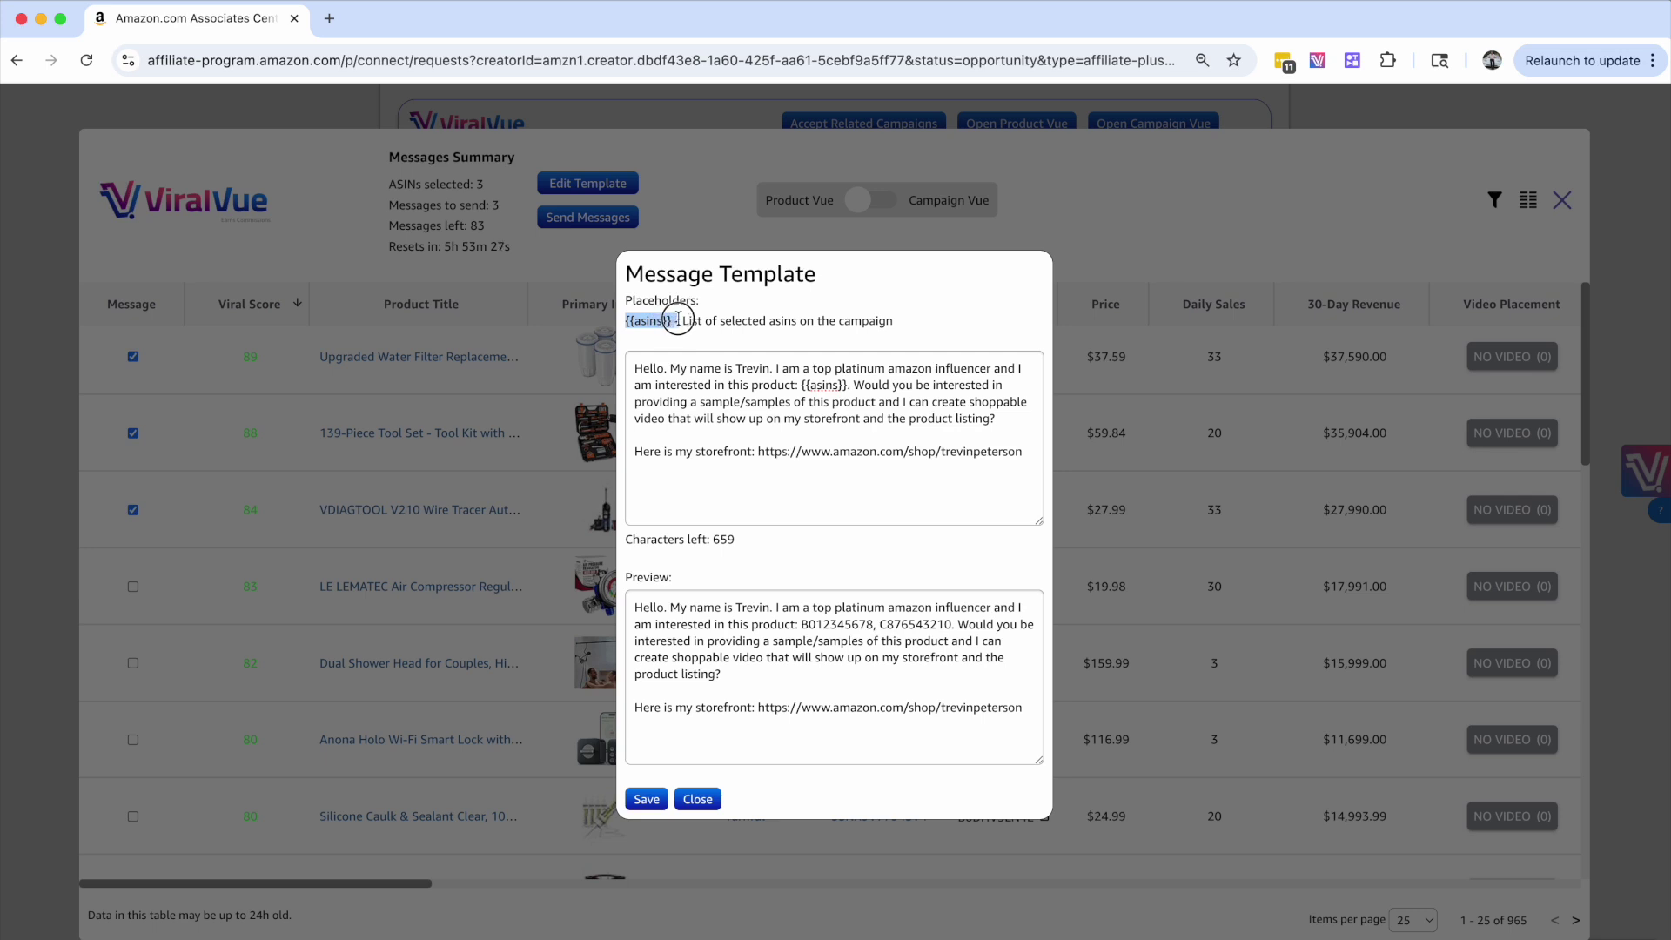
drag(796, 389, 851, 394)
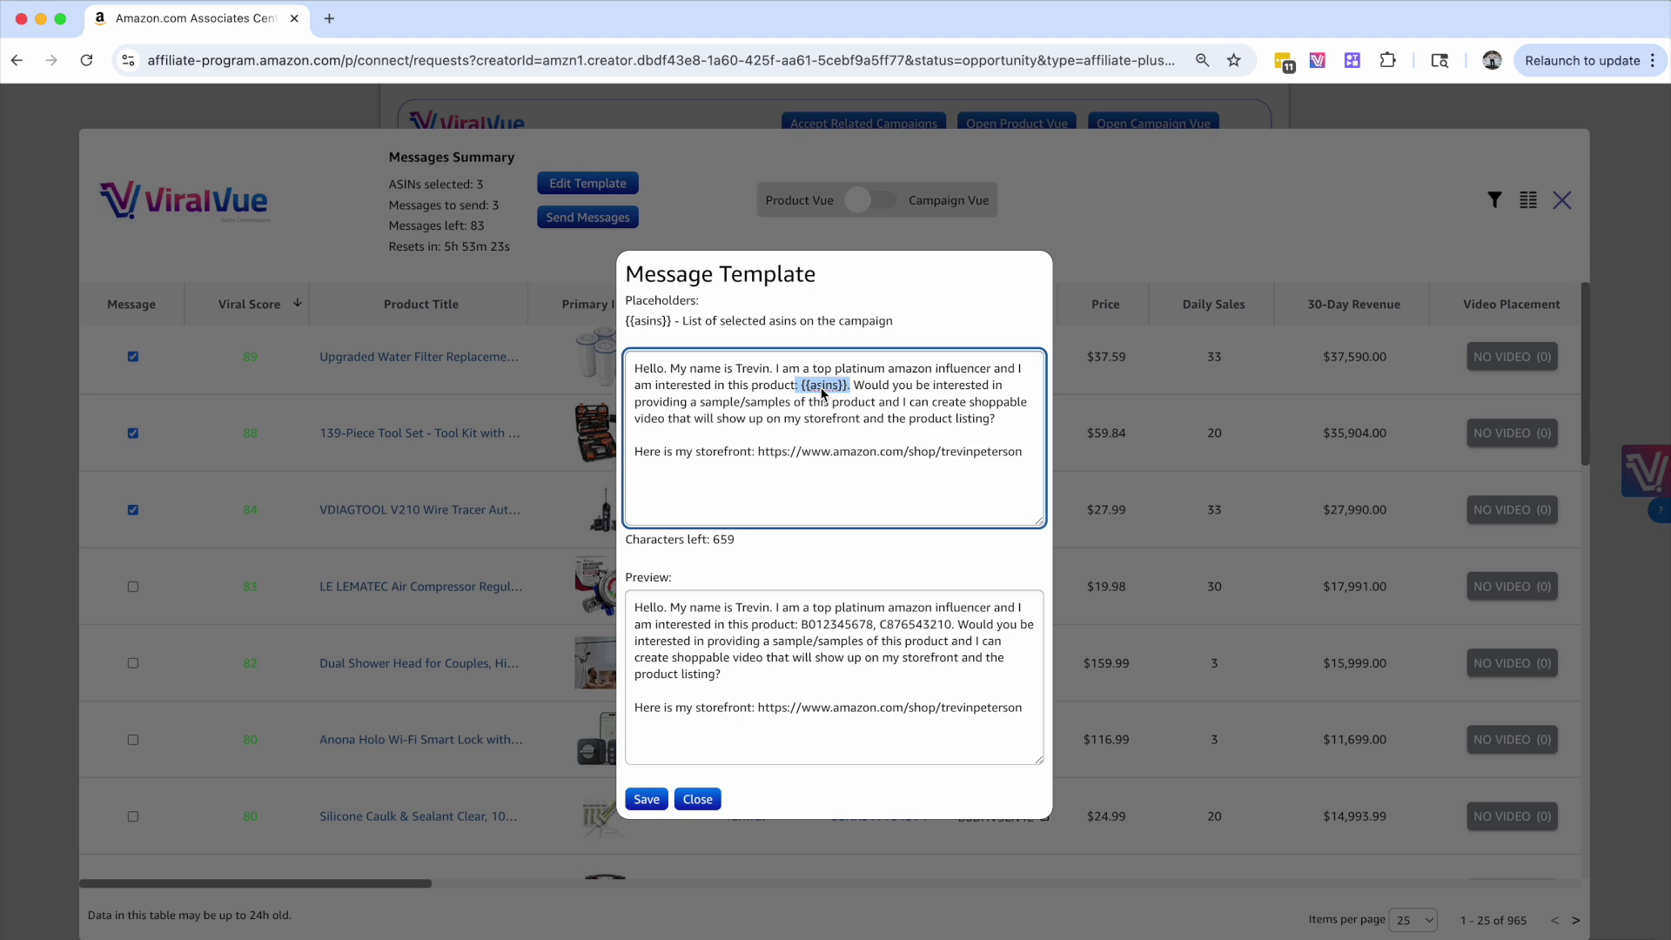
click(771, 461)
drag(1031, 454, 679, 364)
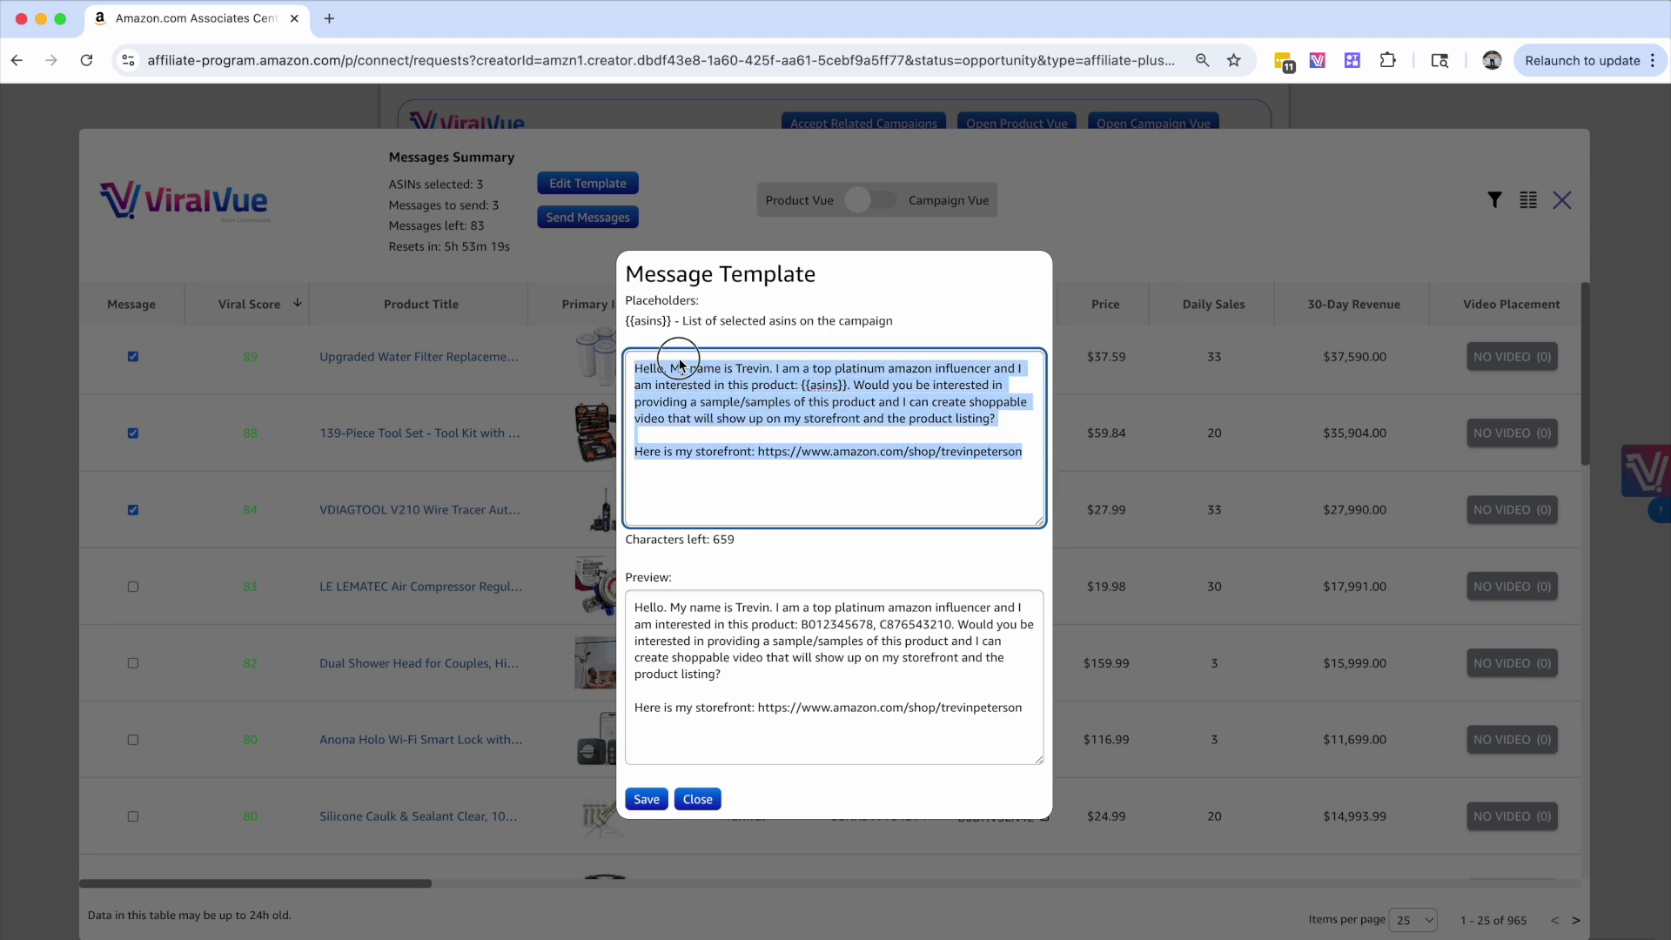
click(697, 799)
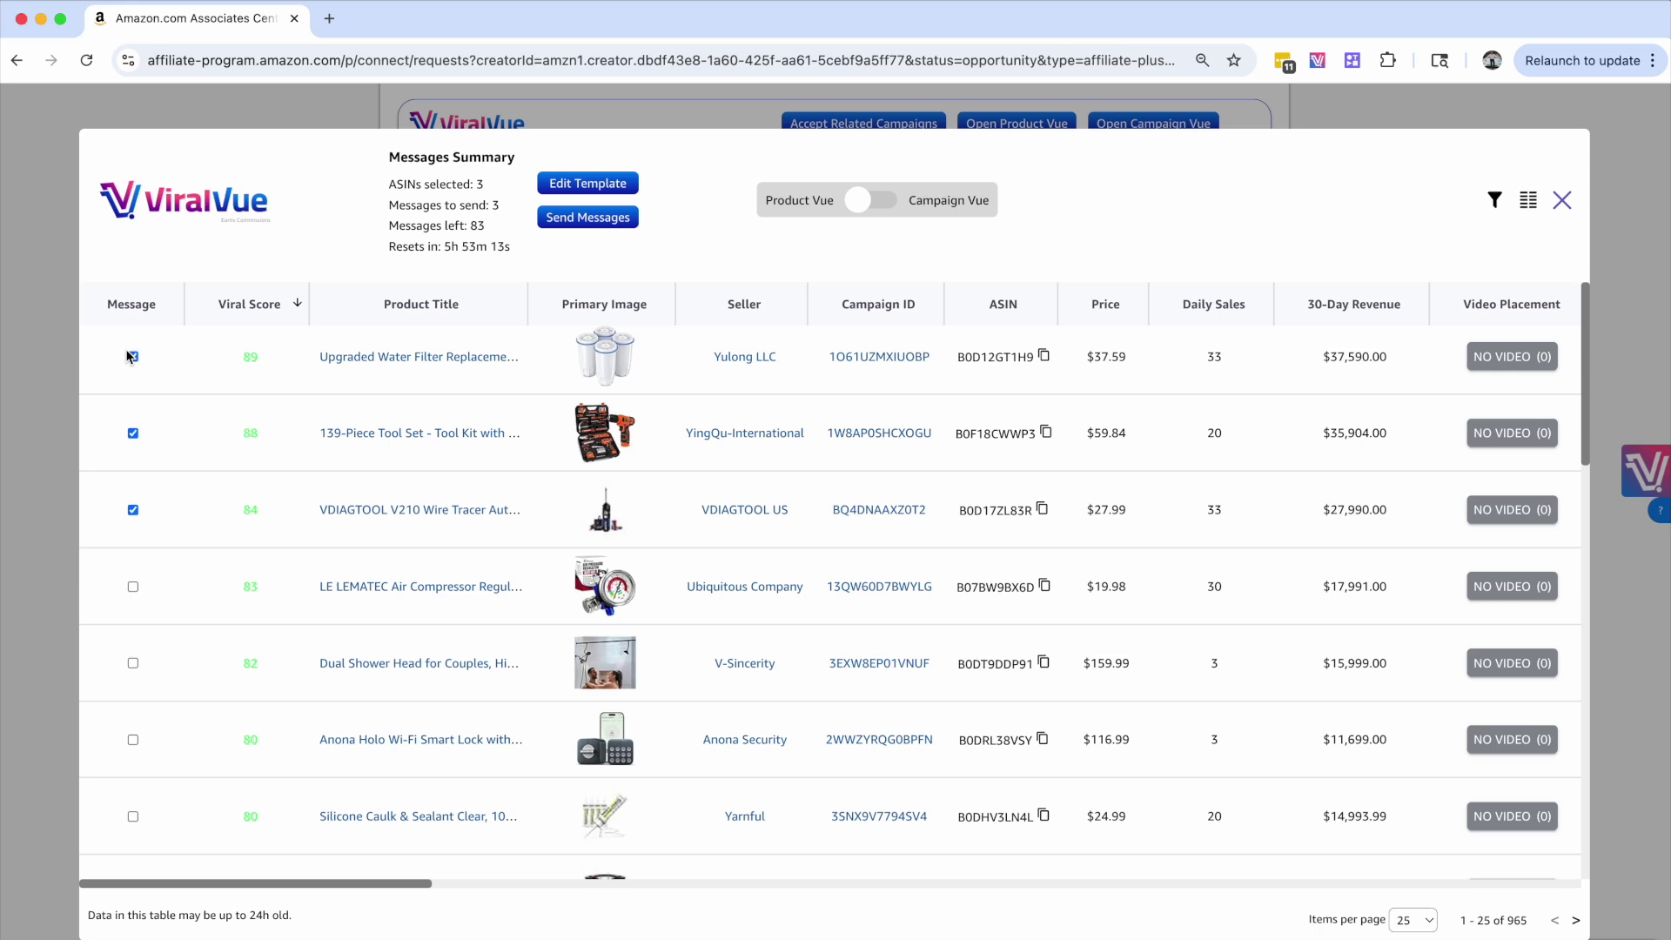
Send the outreach message to all three selected sellers and dismiss the 3/3 report
click(587, 220)
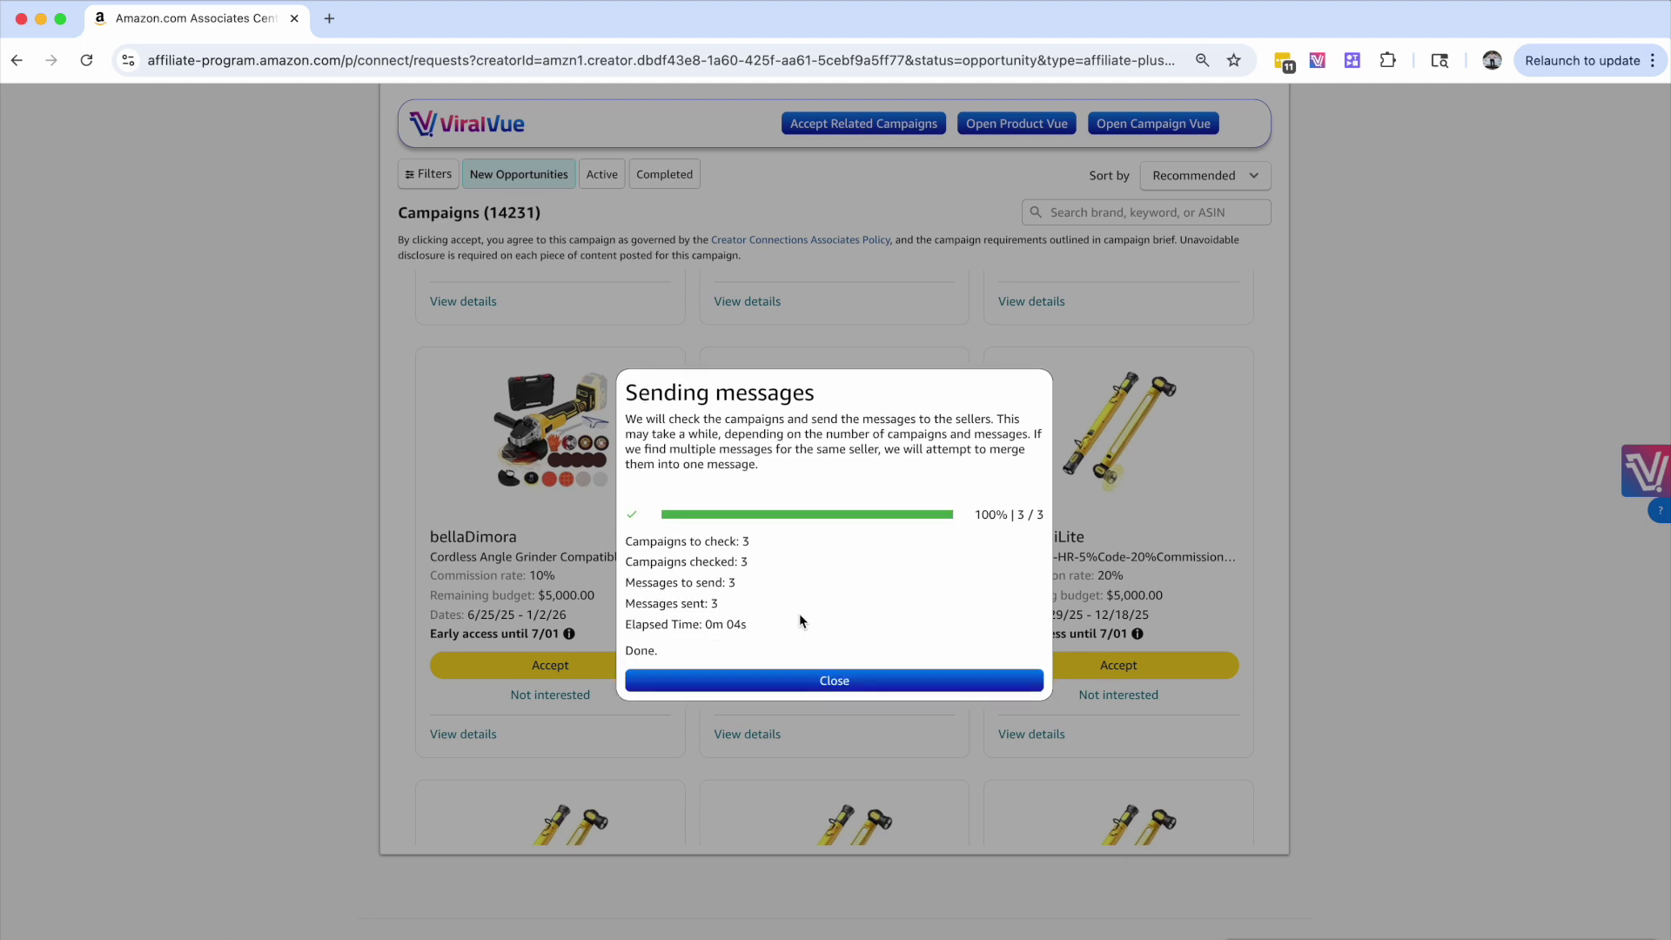
click(835, 682)
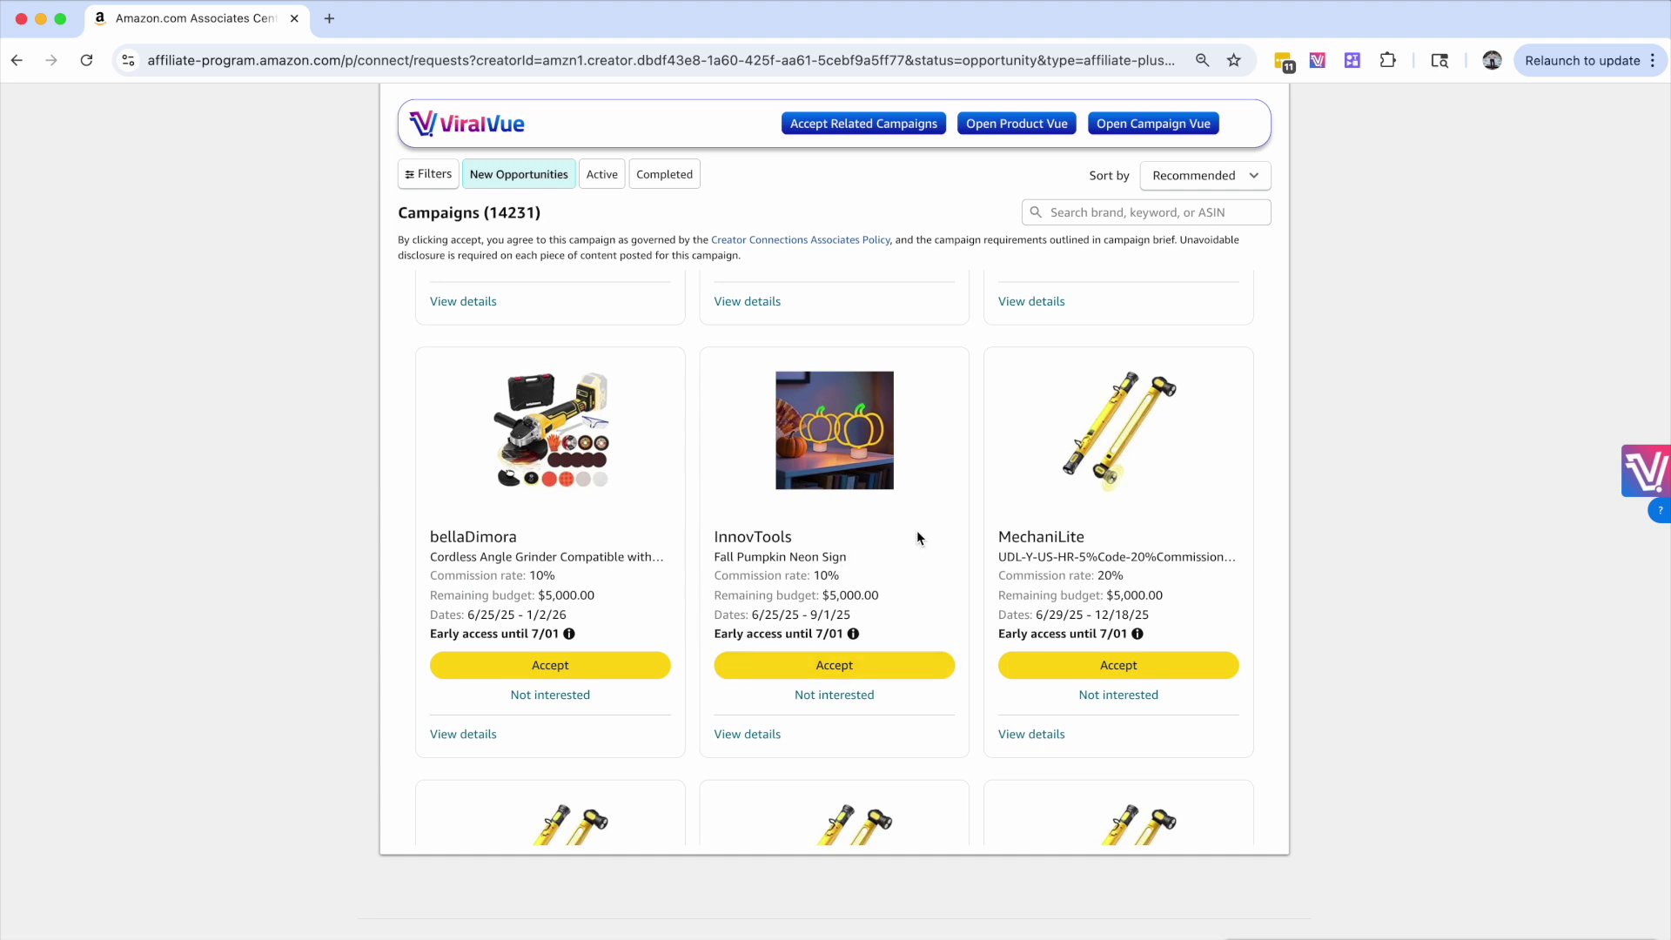
click(1001, 125)
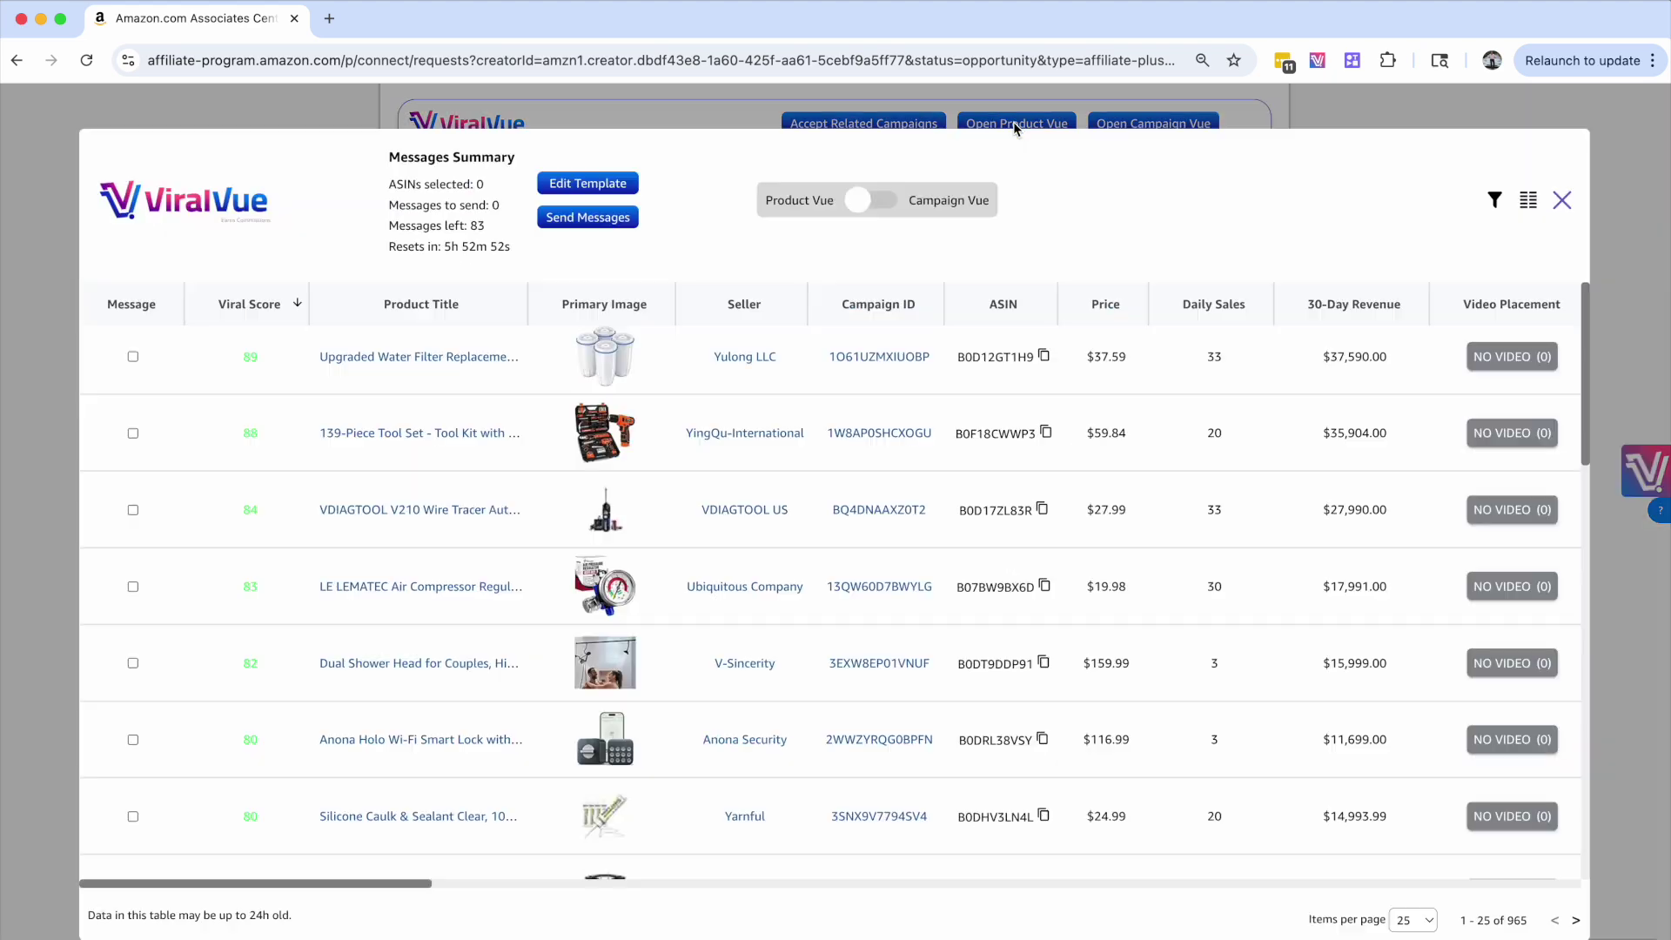
Verify the first product's revenue, video count and 10% commission, and that 83 messages remain
double_click(1324, 356)
scroll(1382, 356, right, 4)
double_click(1340, 360)
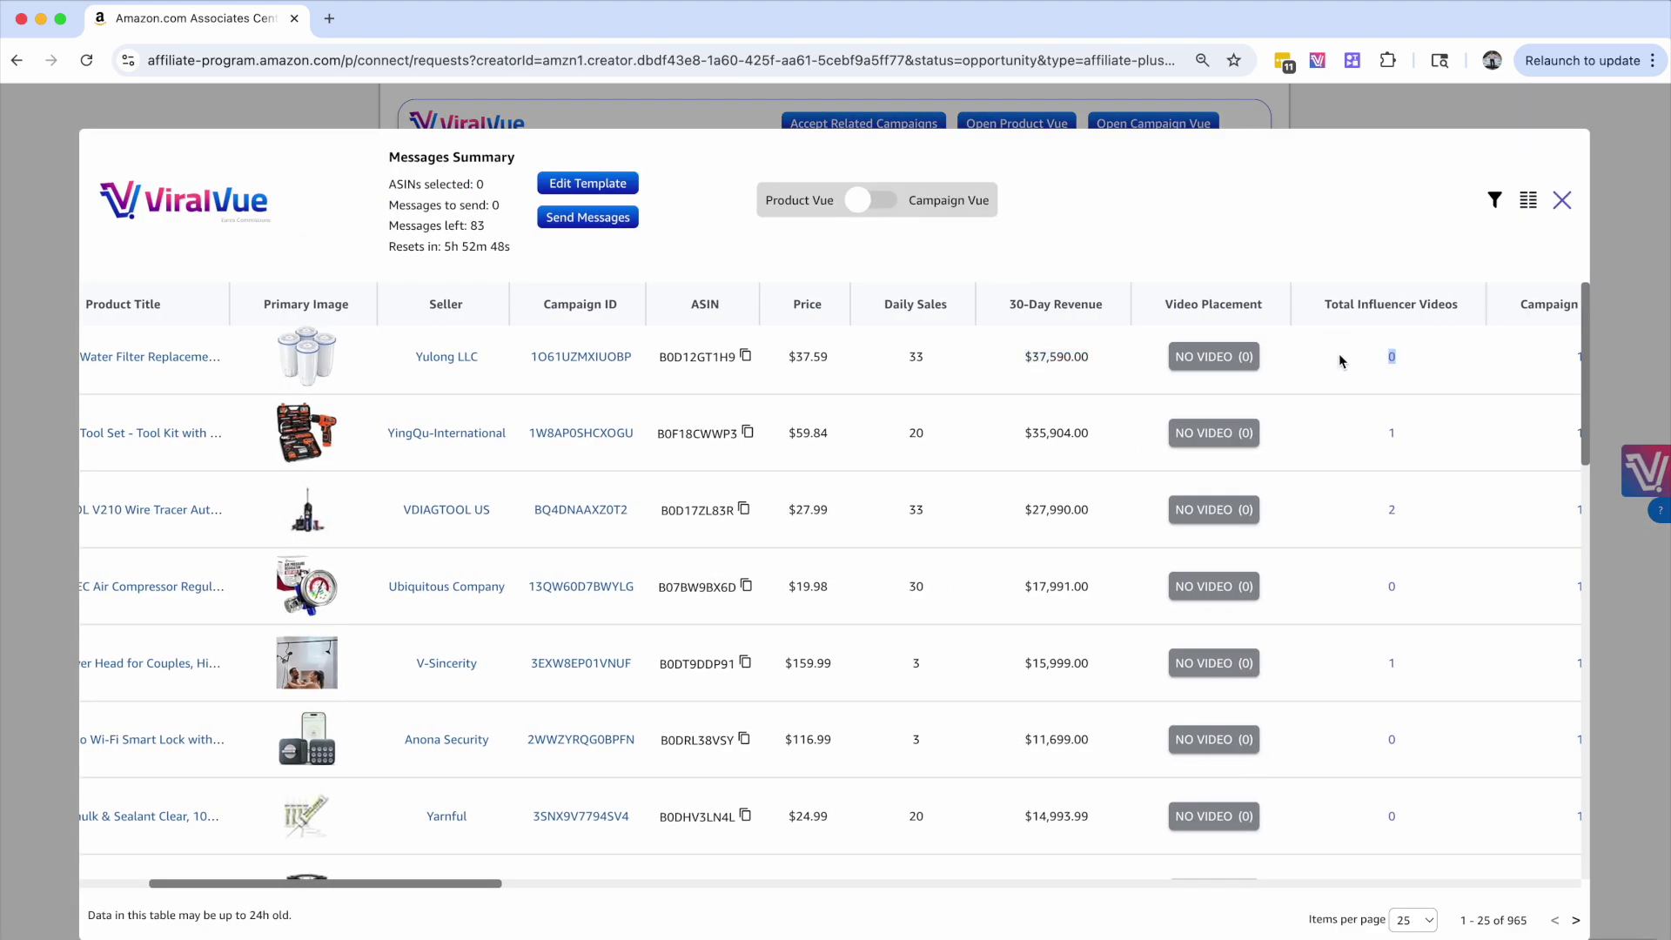
scroll(1339, 360, left, 4)
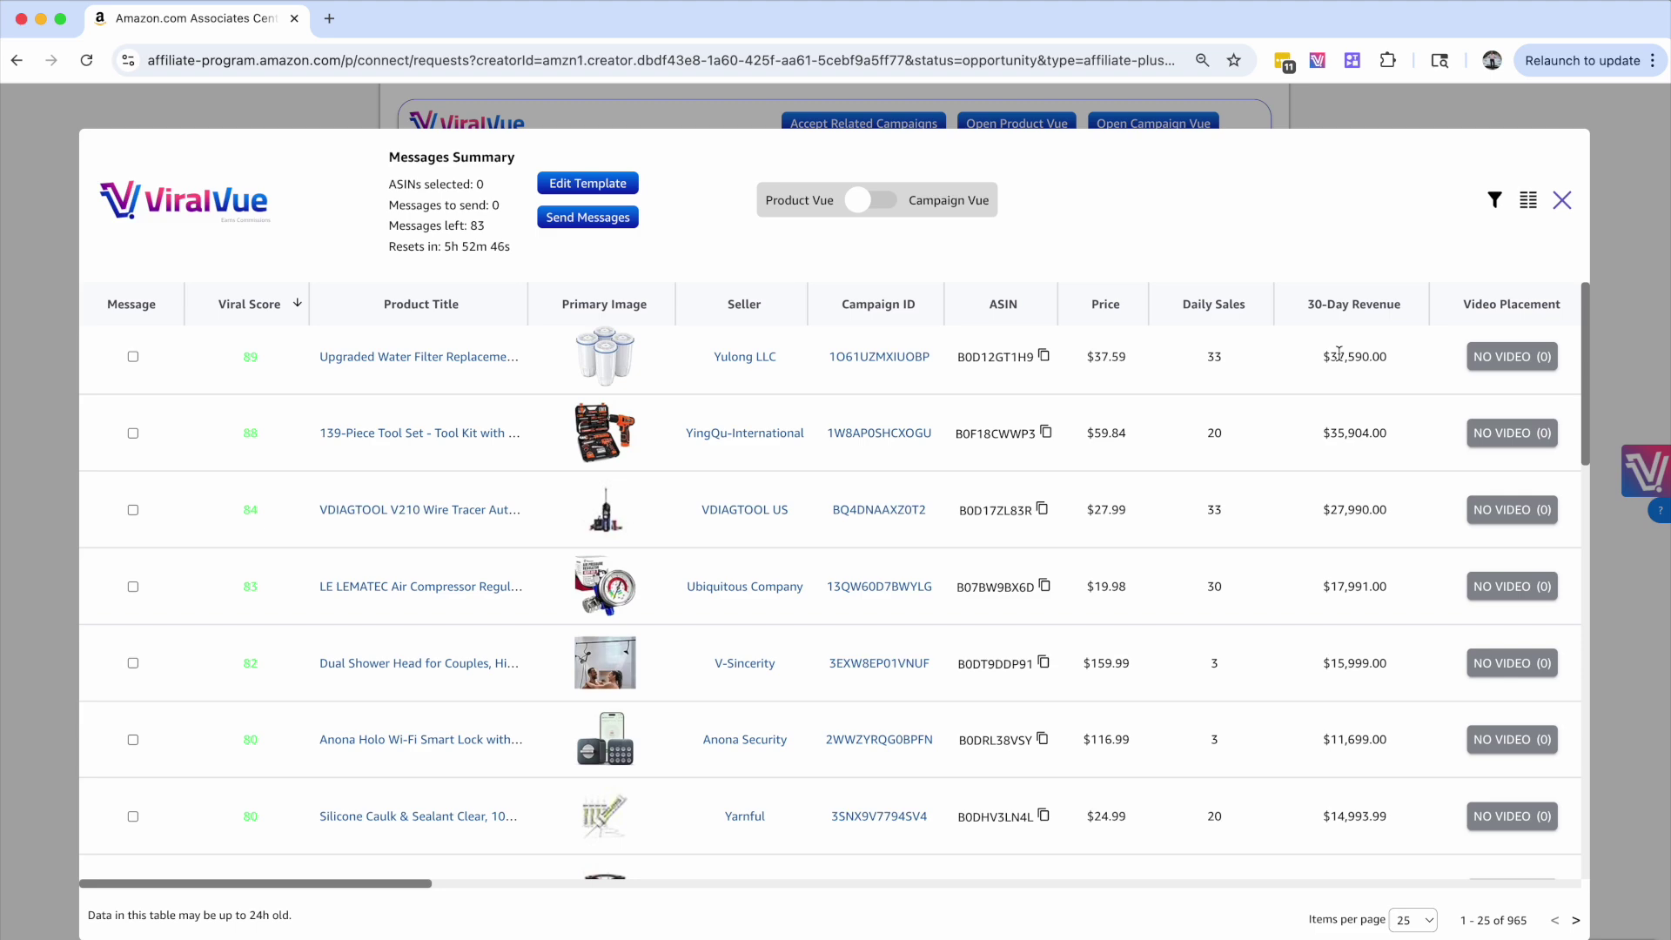
scroll(1339, 352, right, 7)
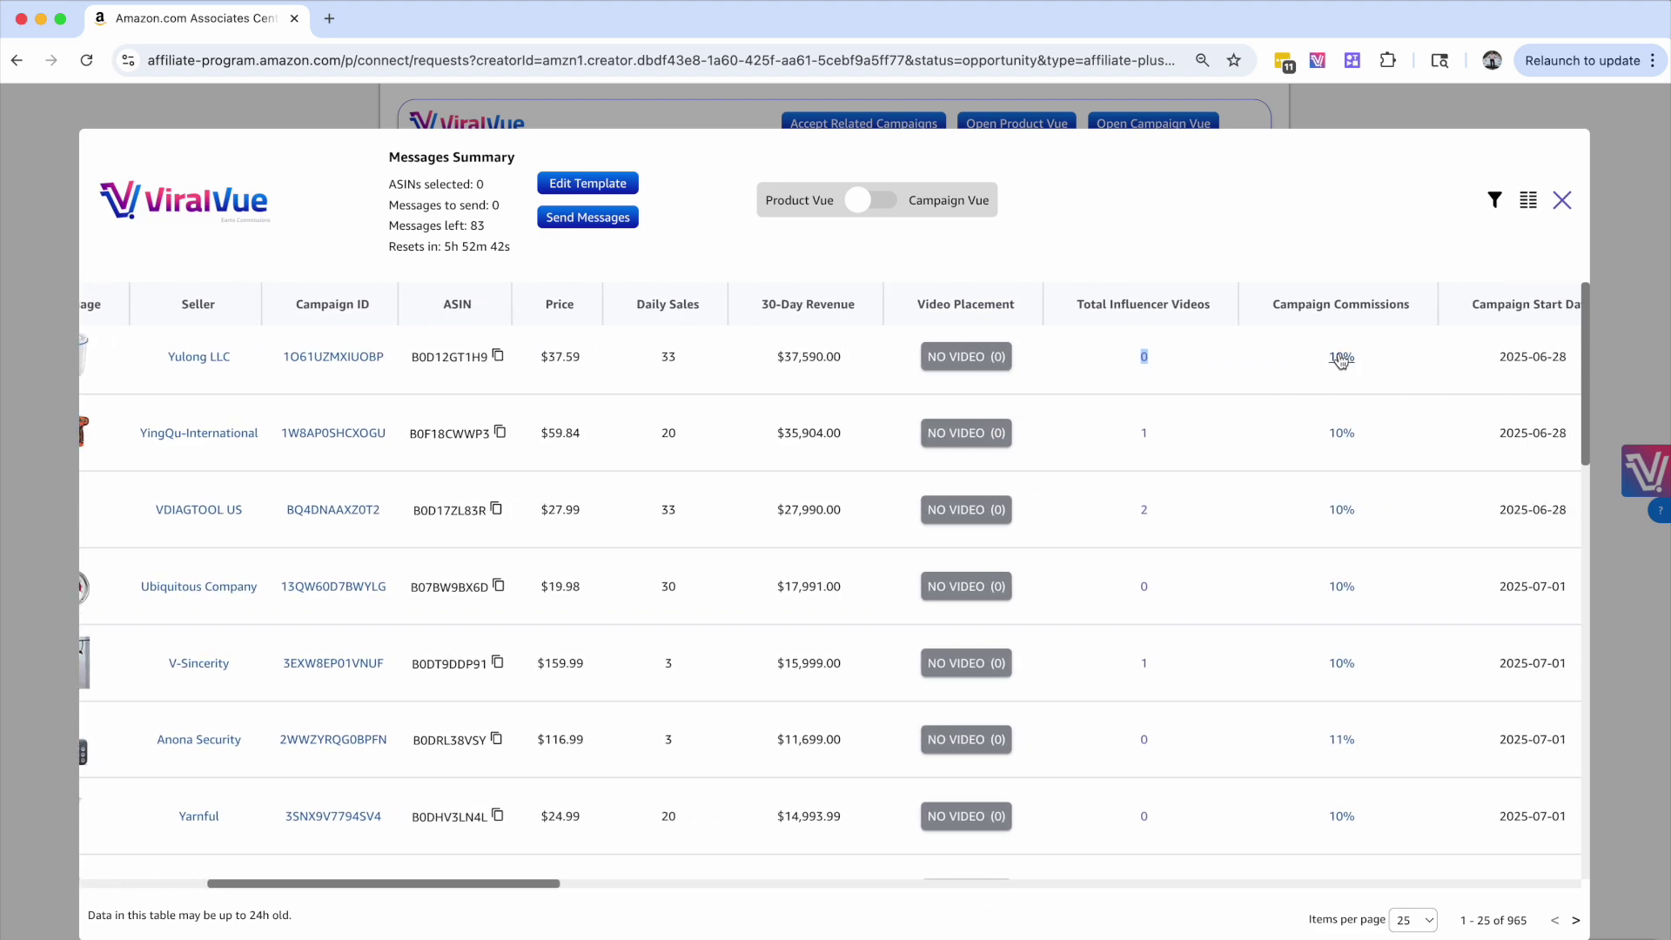
drag(1387, 362, 1264, 362)
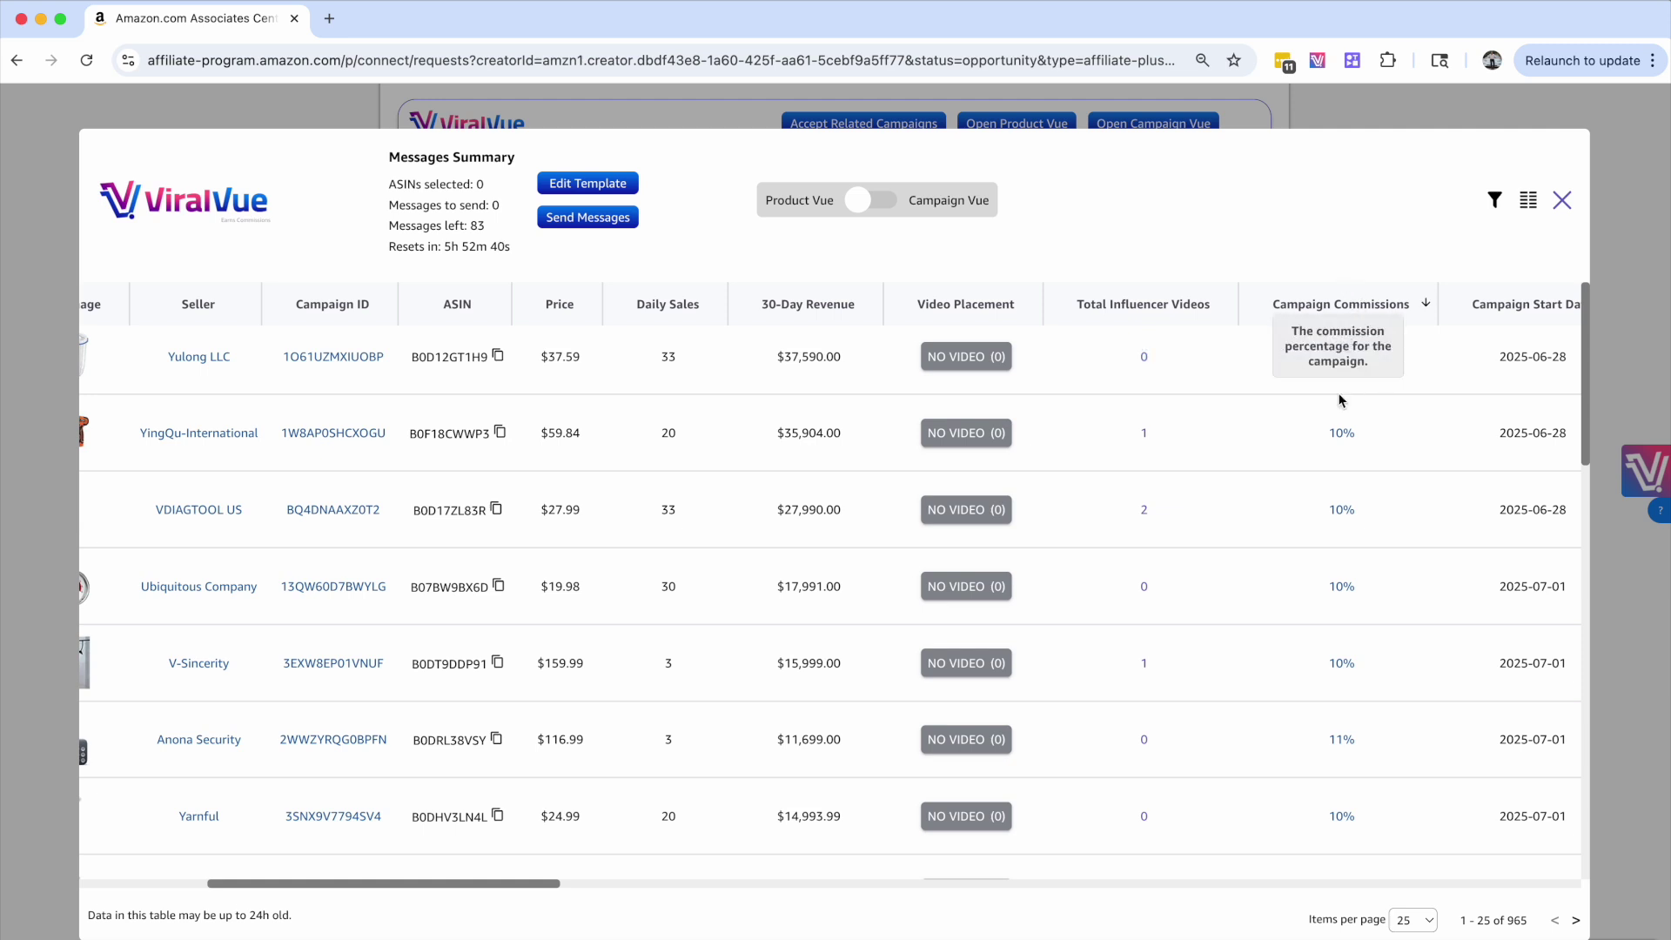
scroll(1212, 535, left, 7)
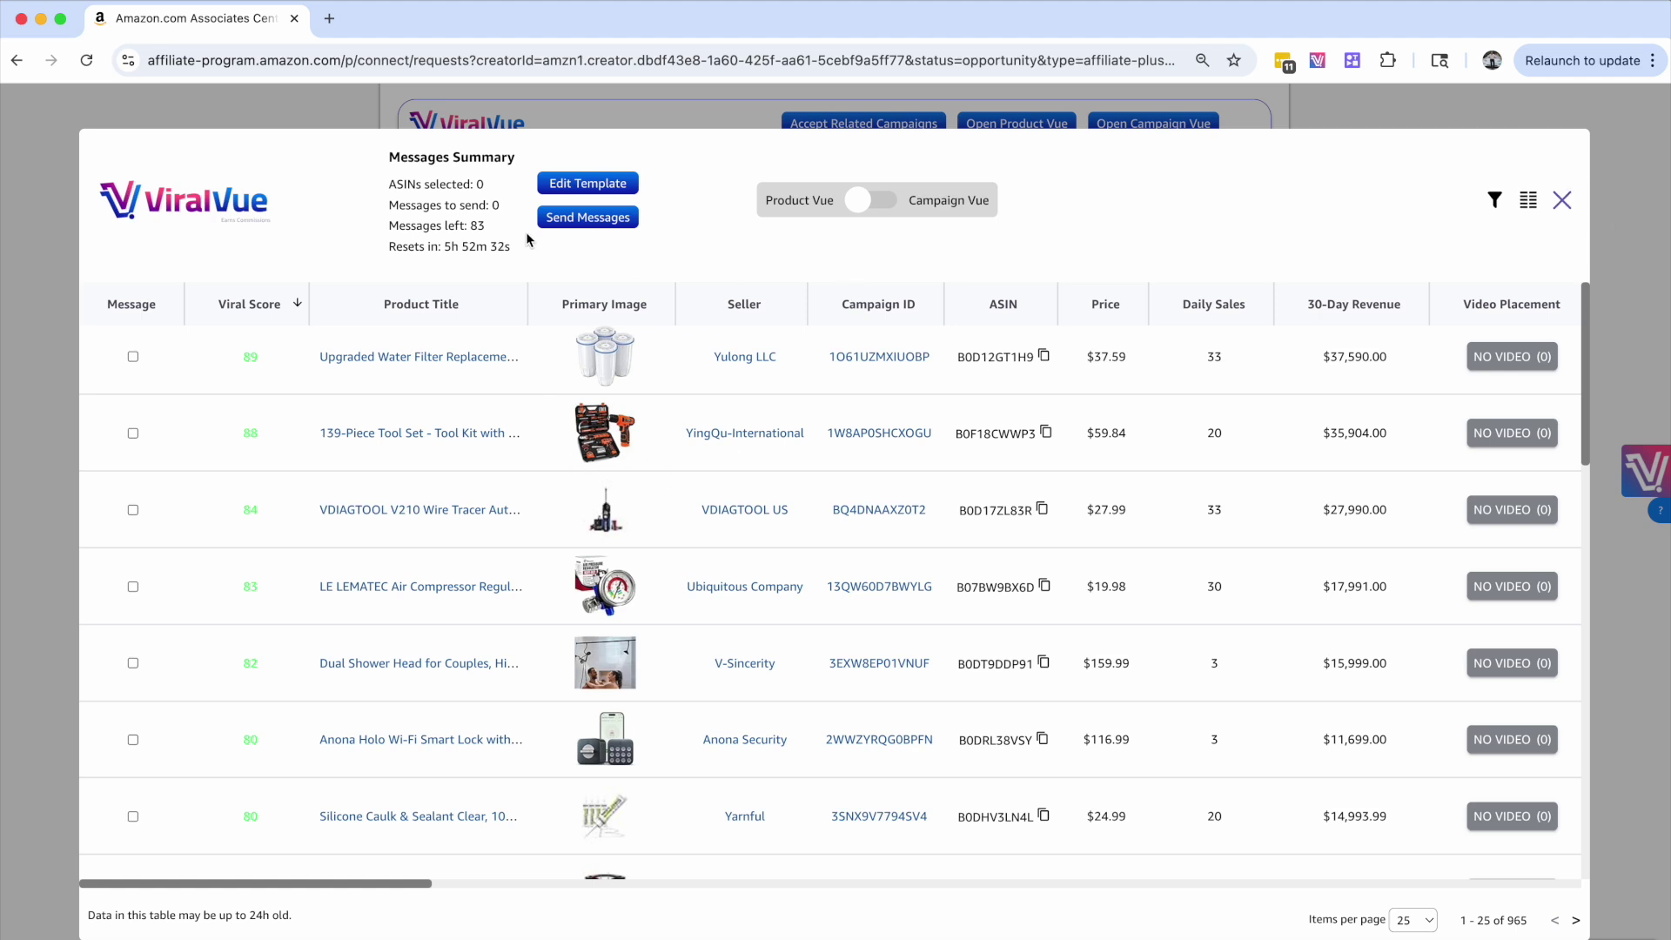
drag(495, 229, 390, 227)
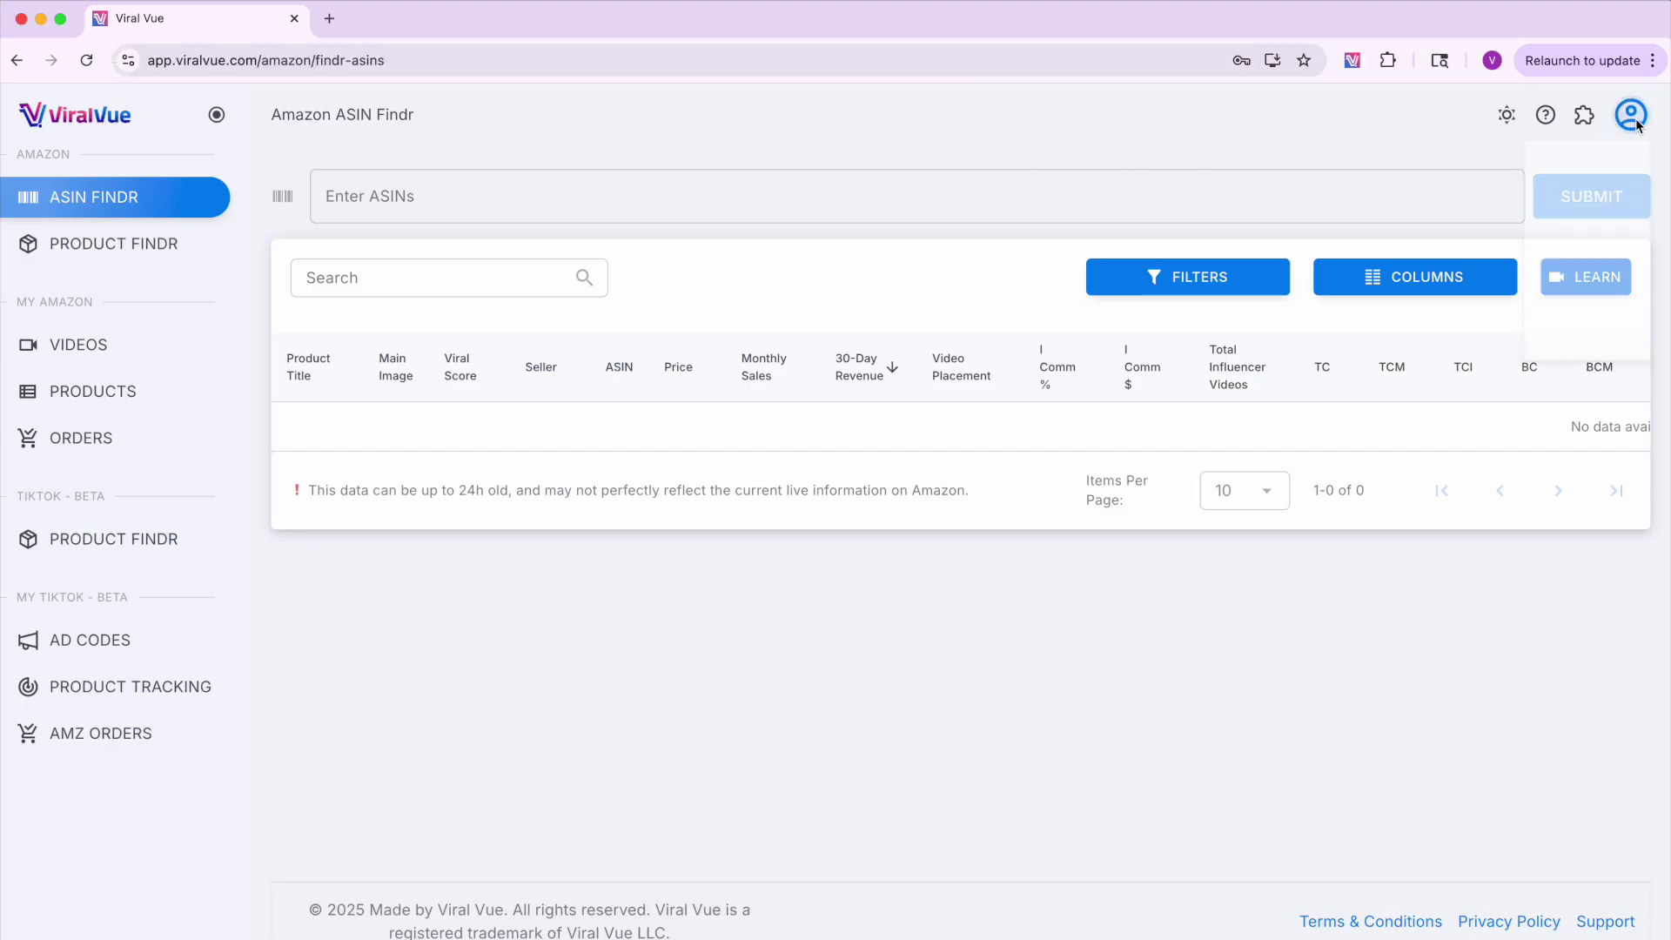
click(1631, 114)
In Billing, raise the additional daily Creator Connections messages to 80 for $80.00 a month
click(1532, 321)
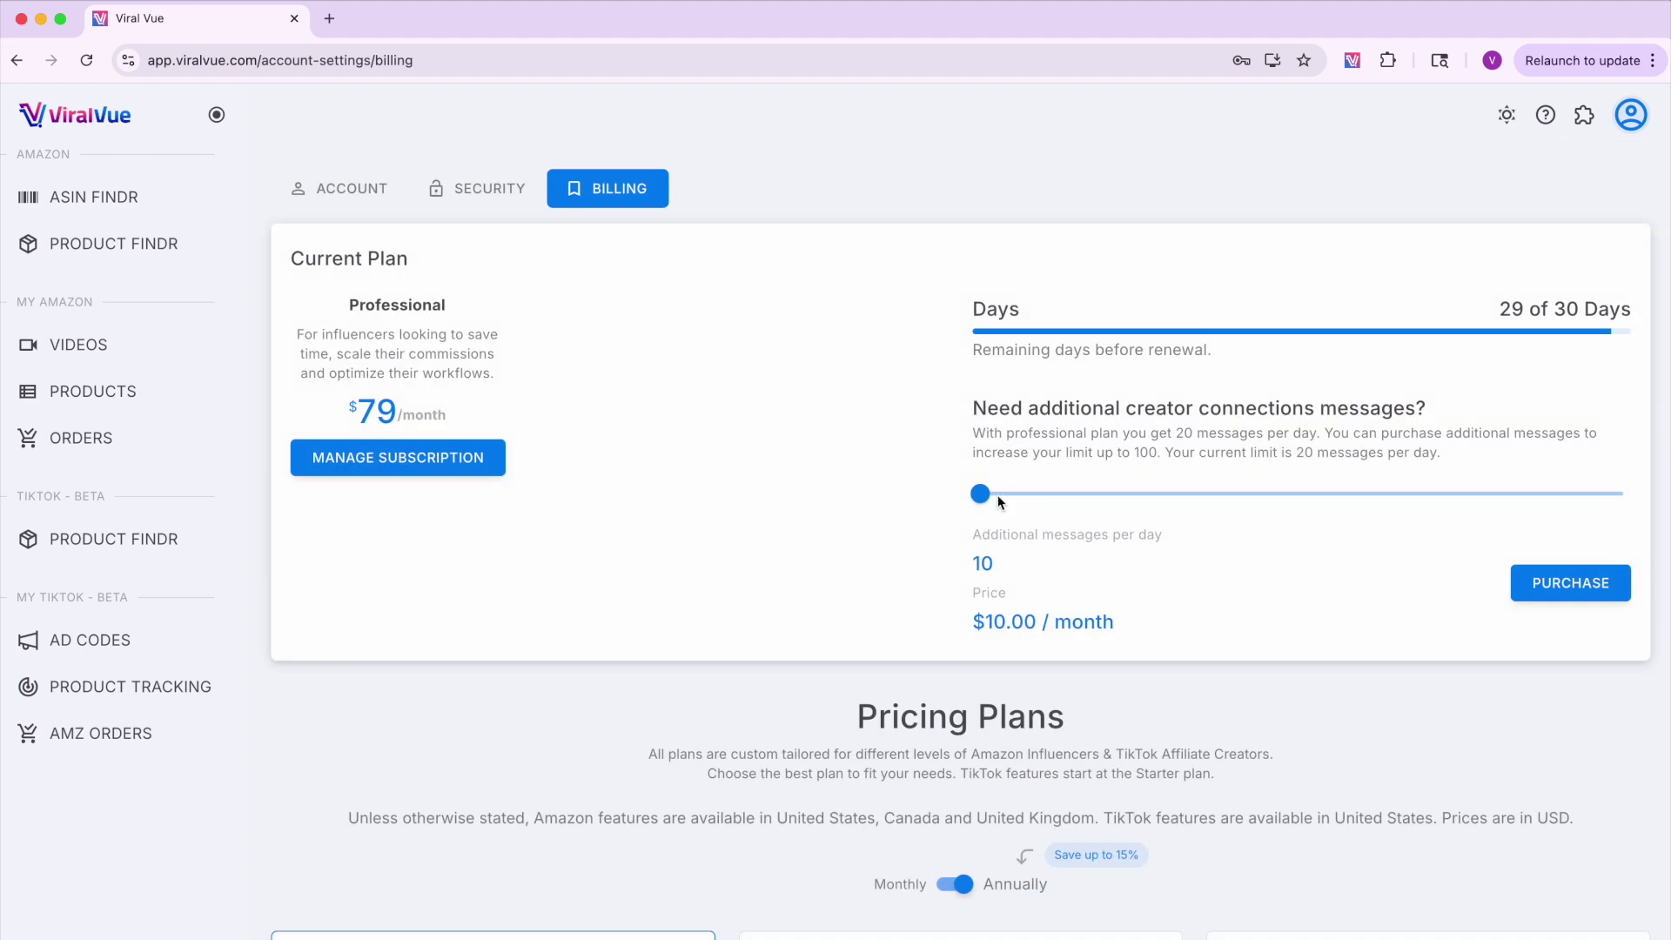
drag(979, 501, 1622, 496)
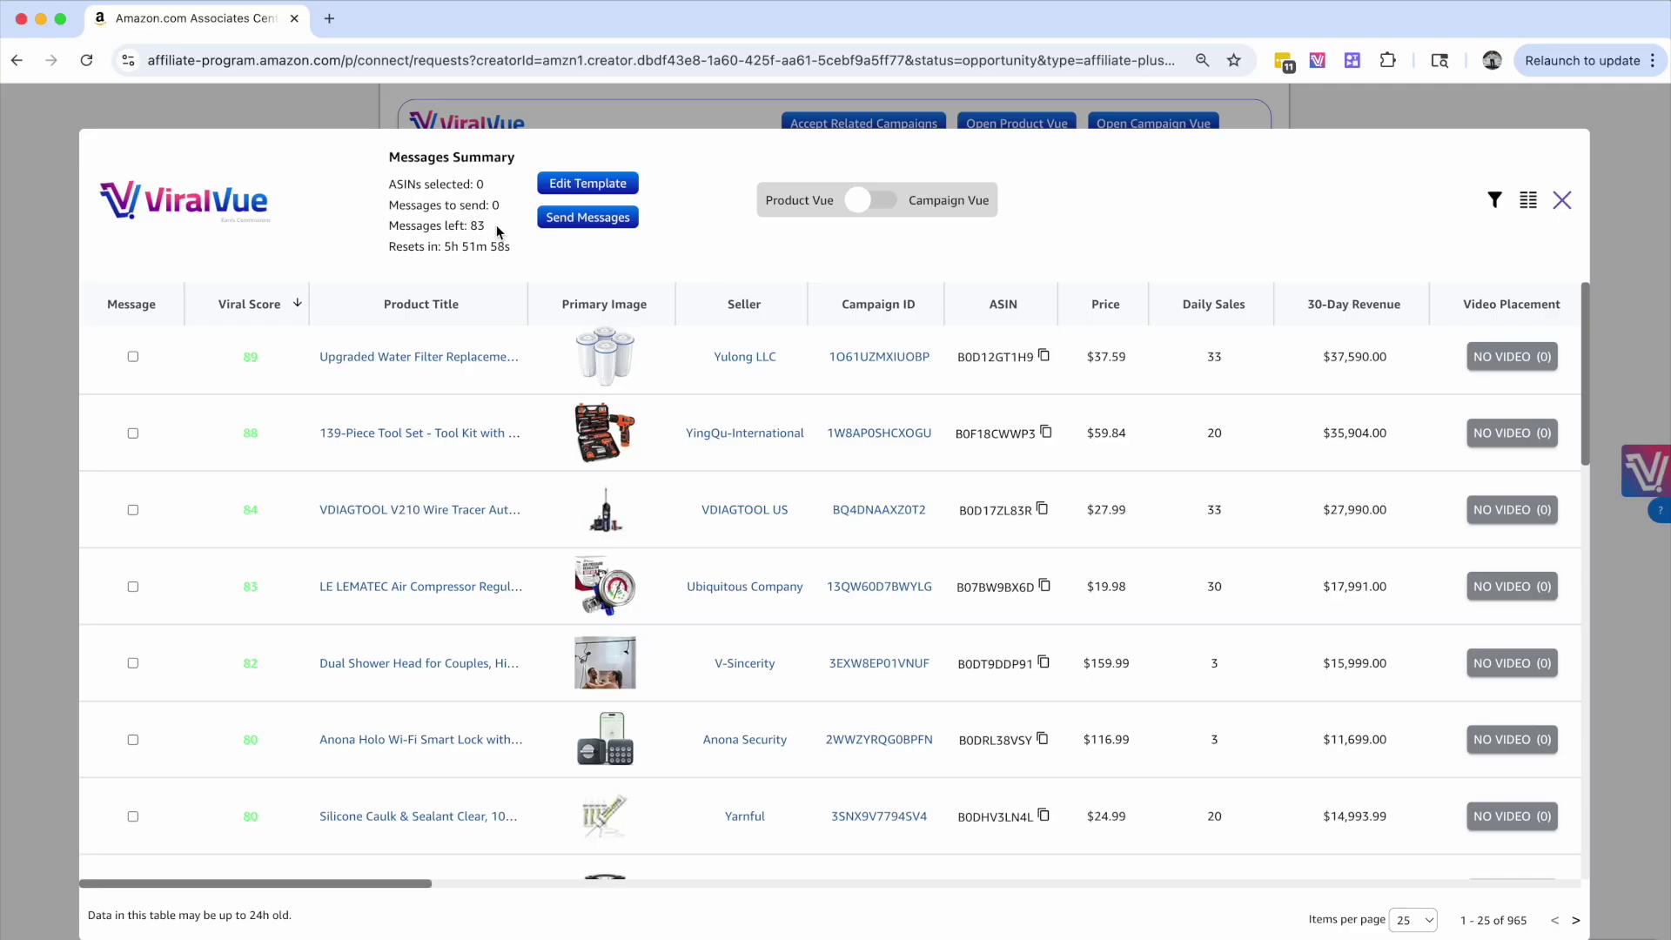
Highlight the 83 messages left, scan across the Product Vue columns, then close the table
drag(500, 230, 385, 232)
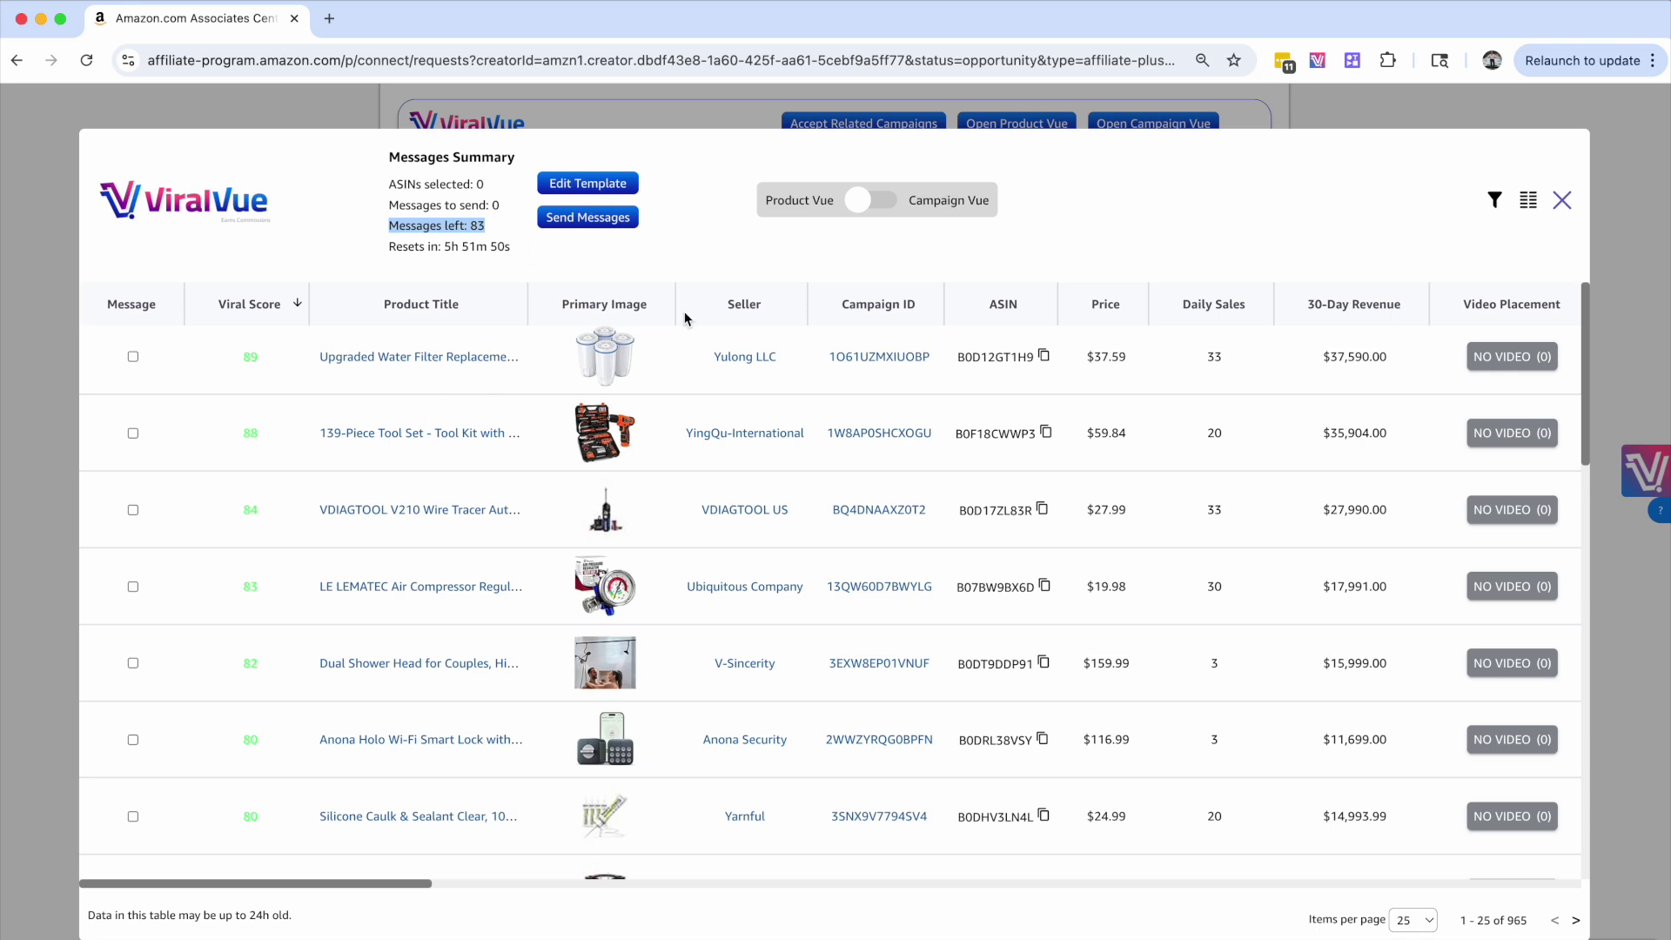
scroll(1257, 392, right, 5)
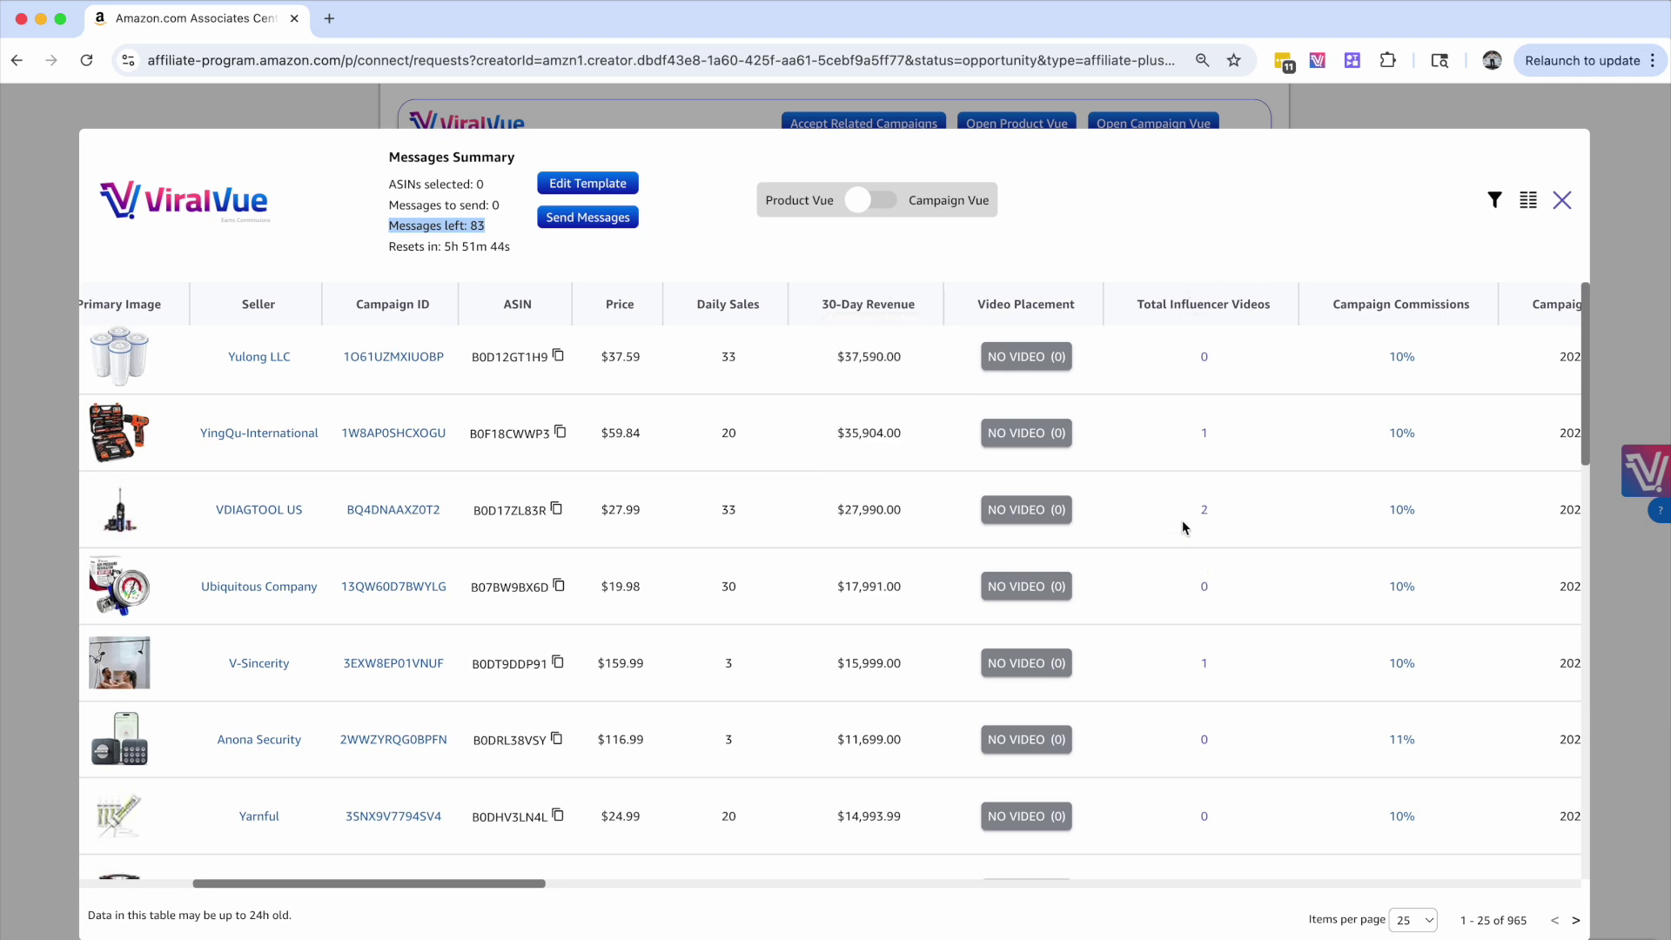
scroll(335, 341, right, 15)
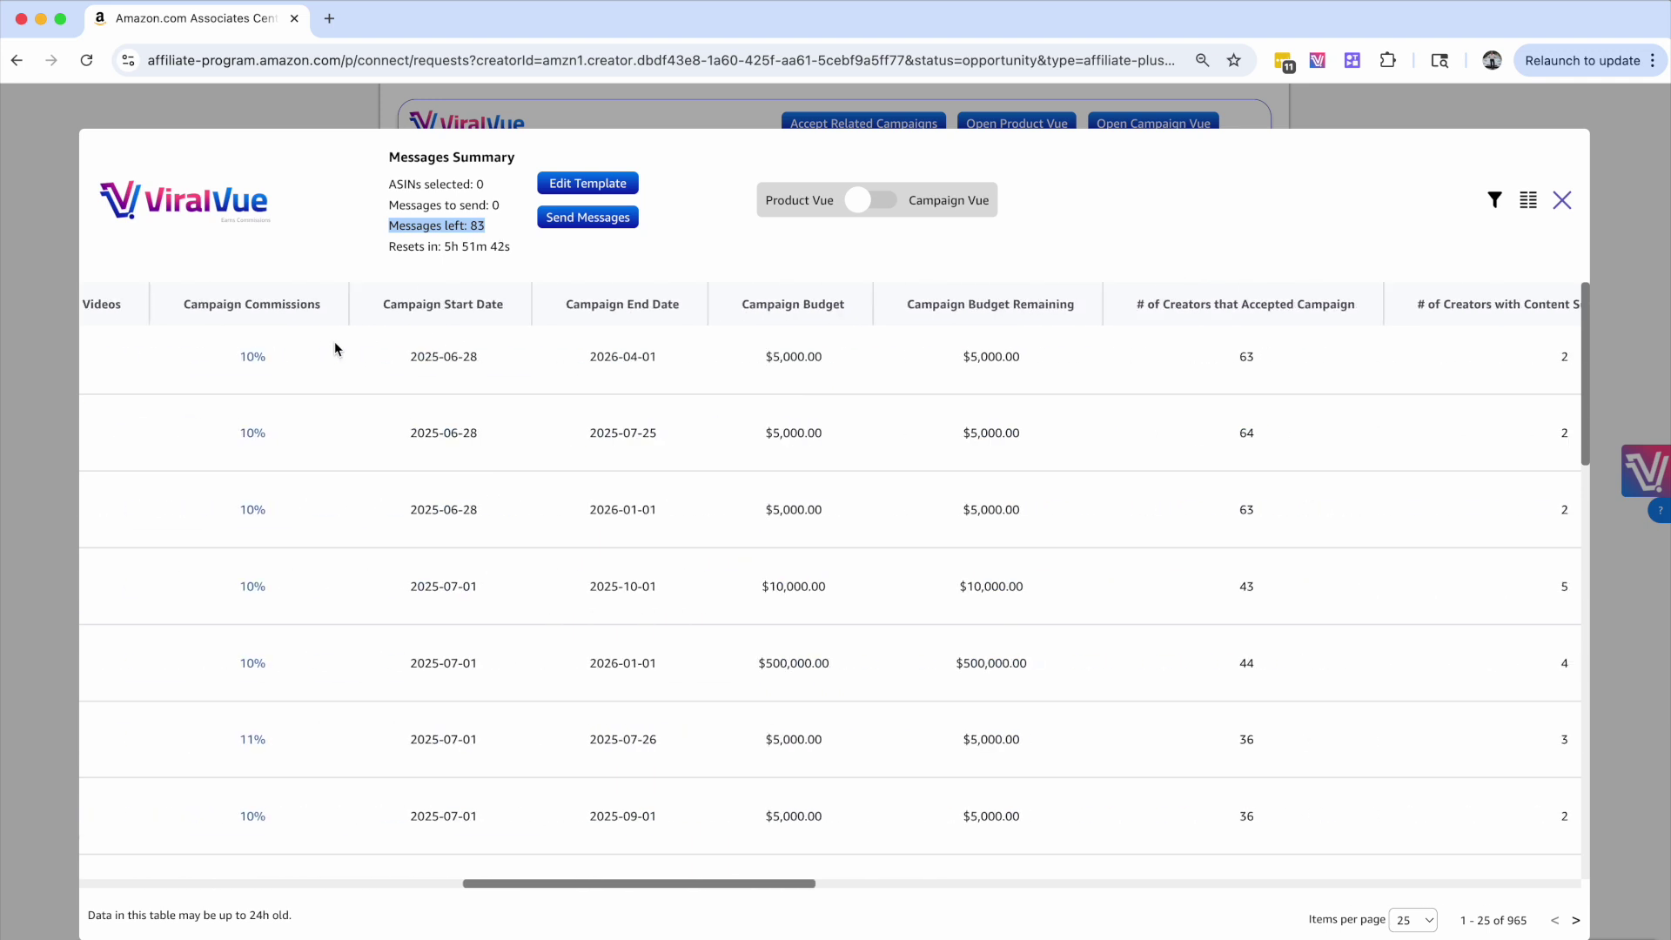
scroll(948, 321, right, 5)
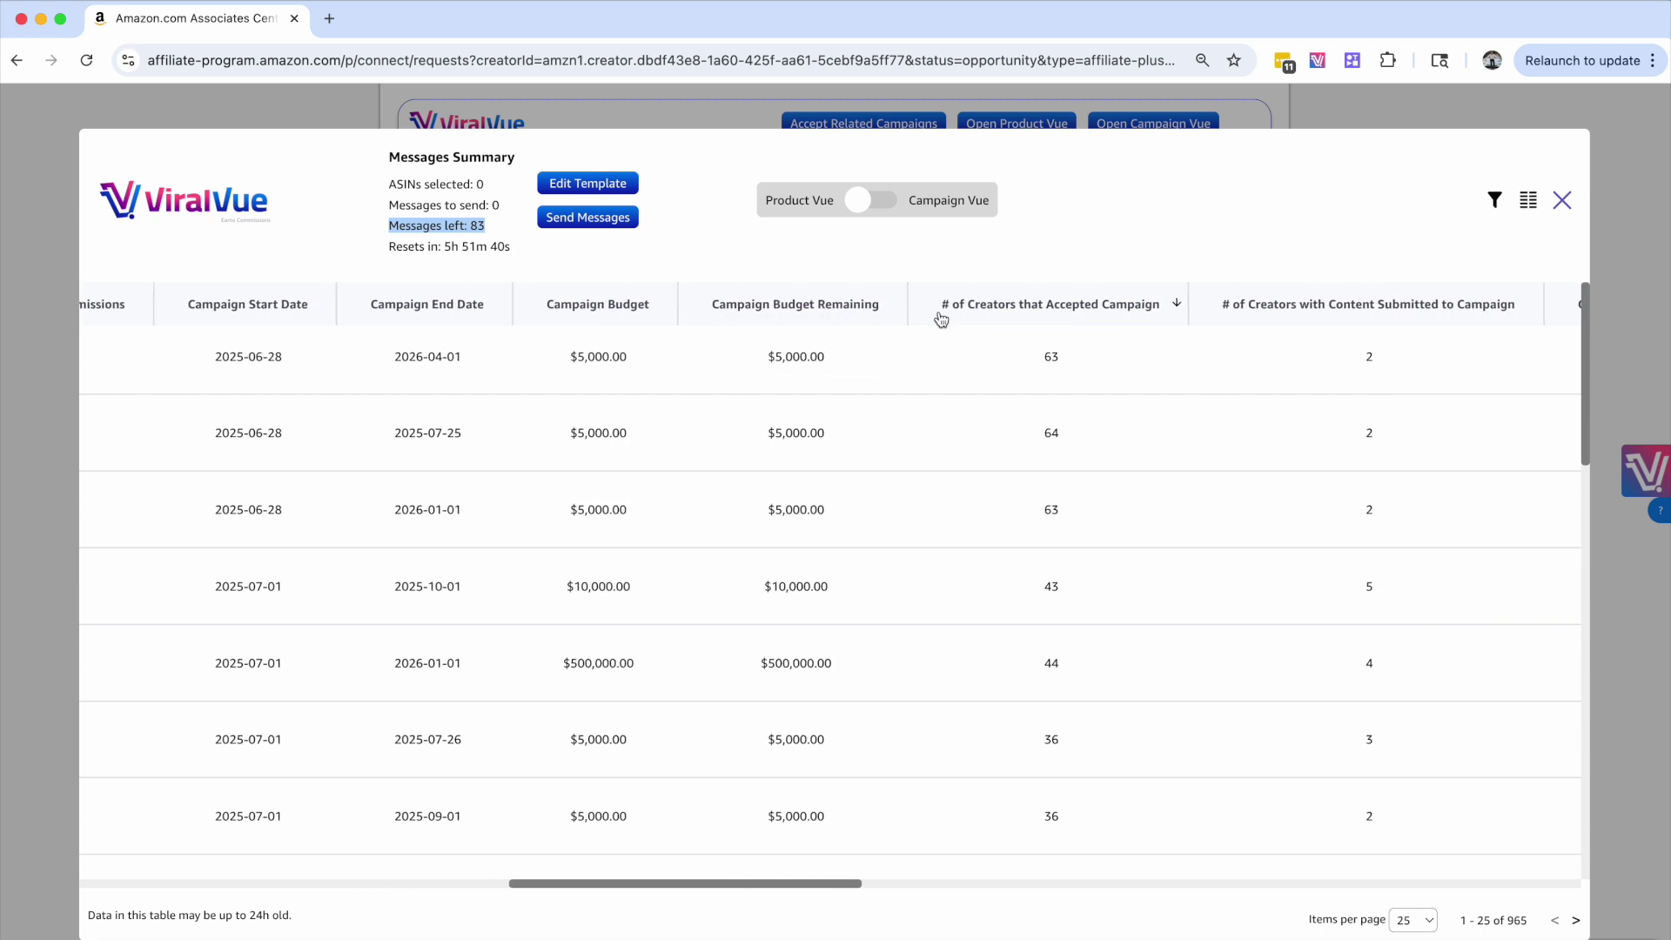
scroll(940, 320, right, 5)
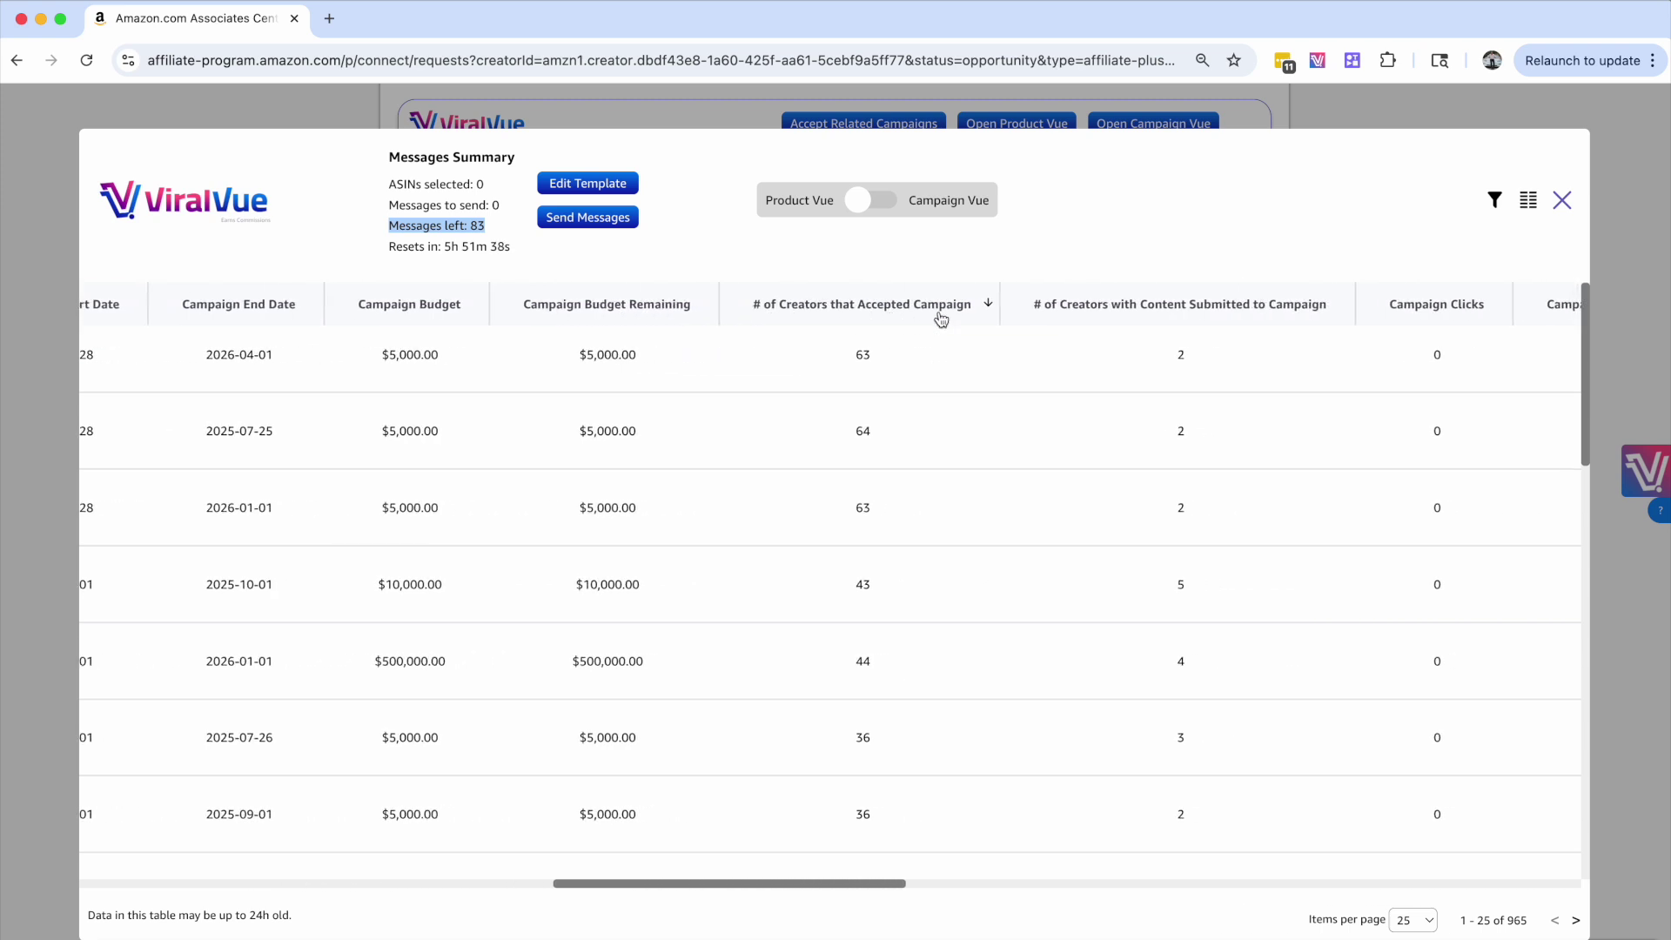
scroll(1314, 321, left, 20)
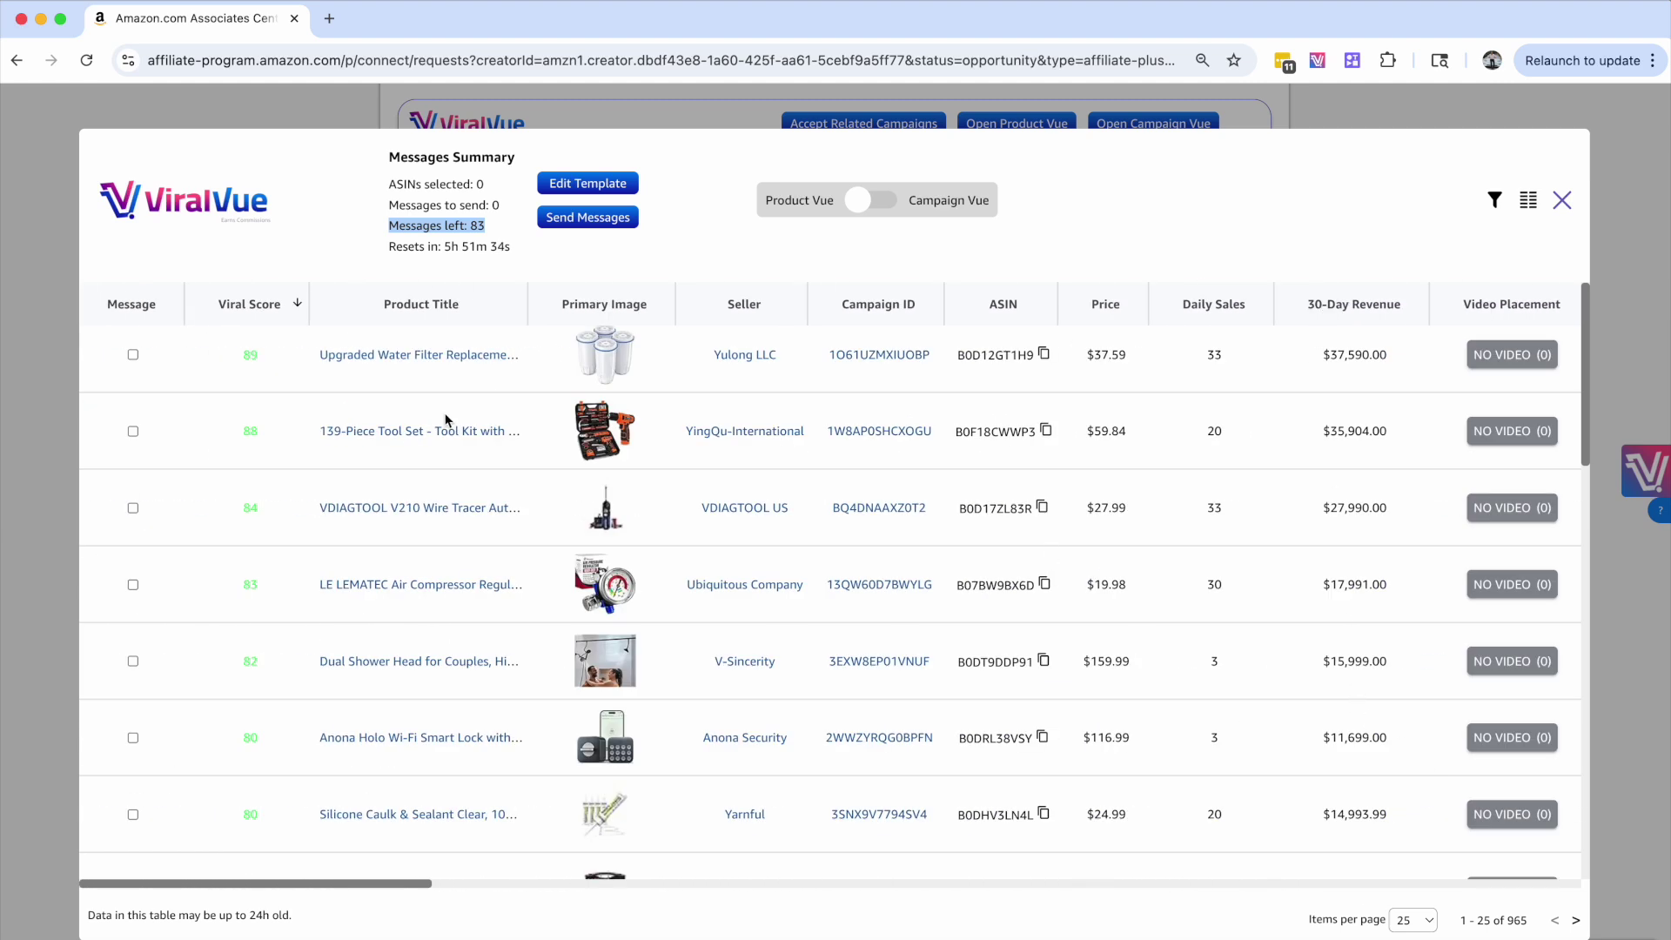
click(1562, 200)
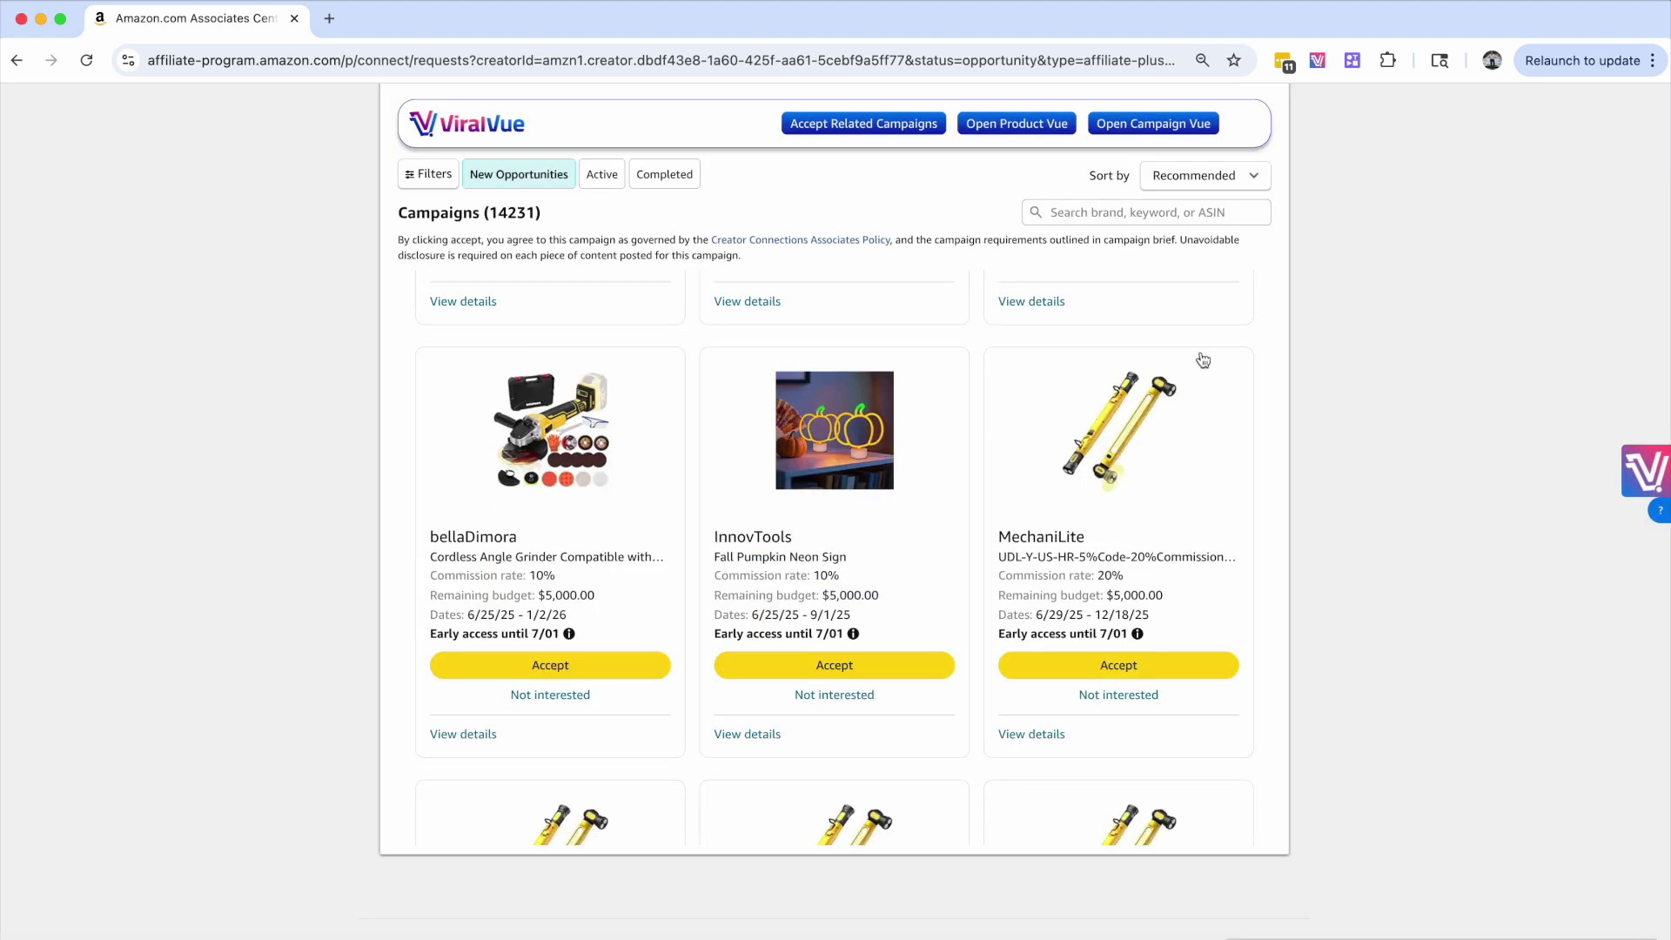